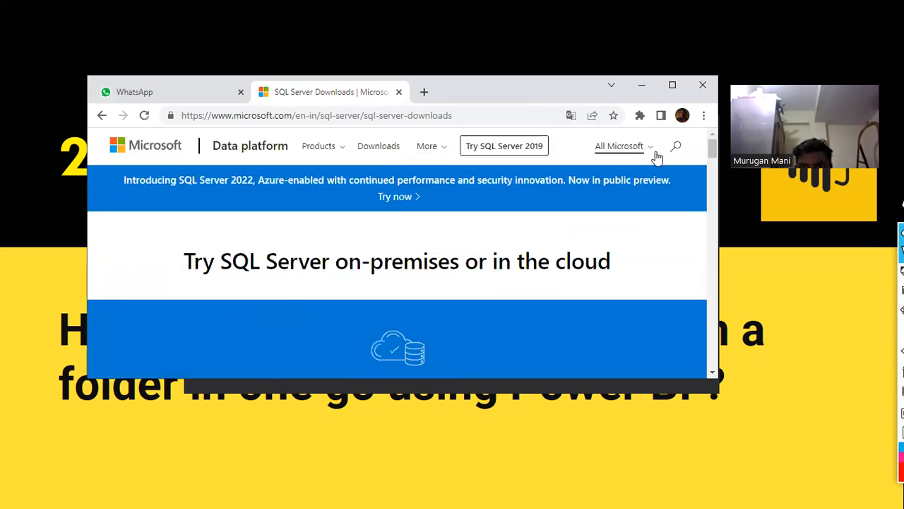
Maximise Chrome and reopen Microsoft's SQL Server Downloads page from the 'download sql server' search
{"action": "left_click", "coordinate": [671, 84]}
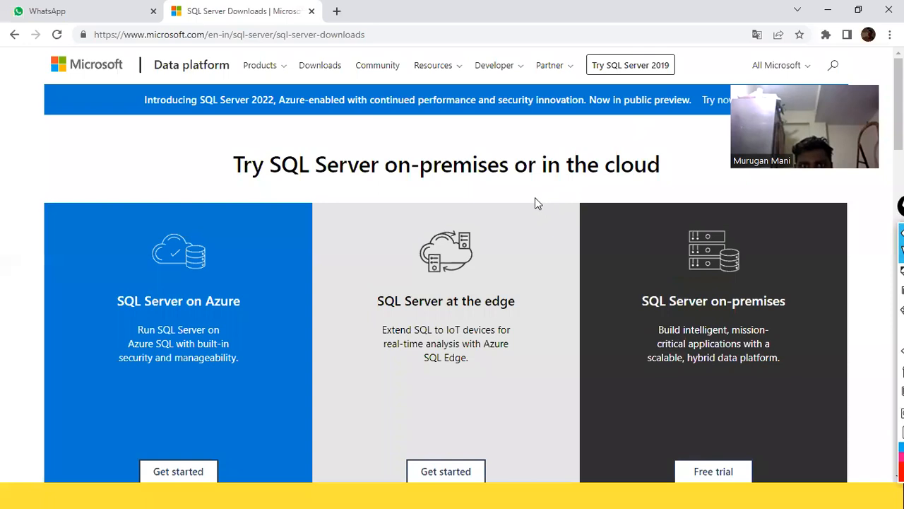
{"action": "left_click", "coordinate": [14, 34]}
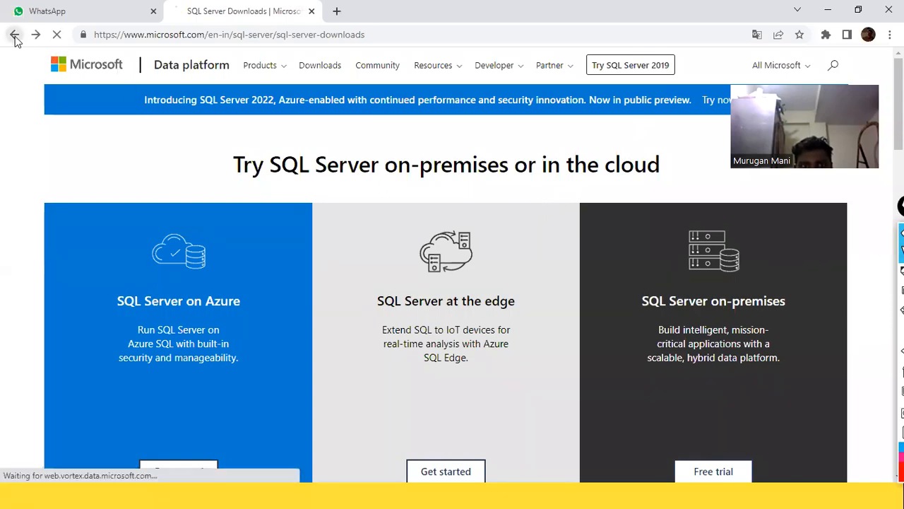
{"action": "left_click", "coordinate": [217, 81]}
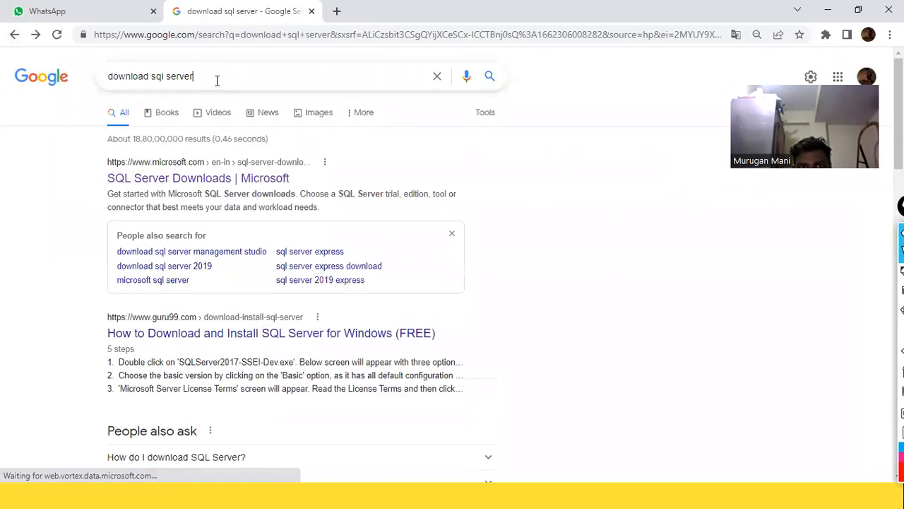
{"action": "left_click", "coordinate": [600, 161]}
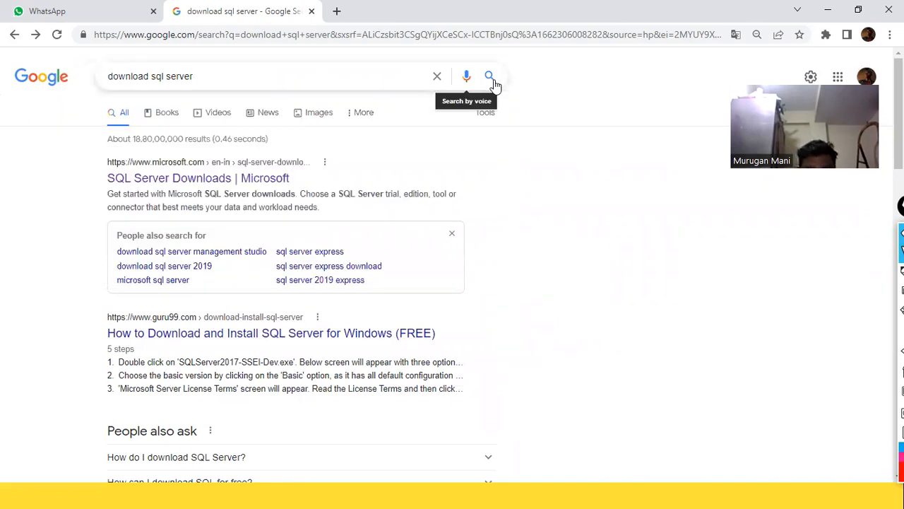
{"action": "left_click", "coordinate": [490, 82]}
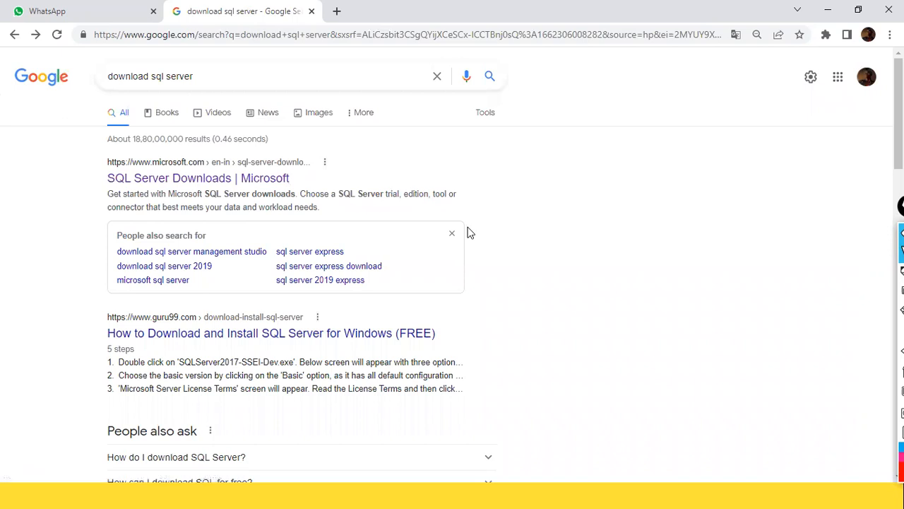
{"action": "left_click", "coordinate": [219, 179]}
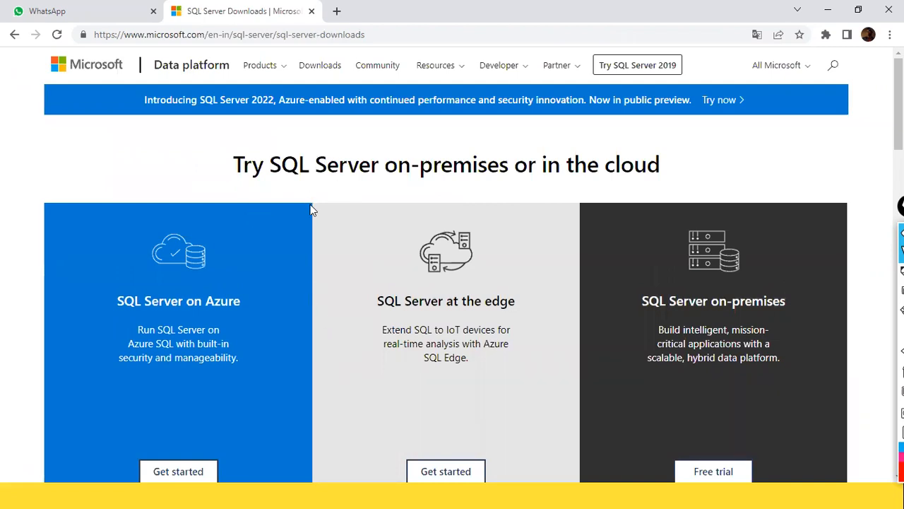
Scroll to the free editions, box the Express edition with the on-screen marker, and open a new tab
{"action": "scroll", "coordinate": [311, 212], "scroll_direction": "down", "scroll_amount": 5}
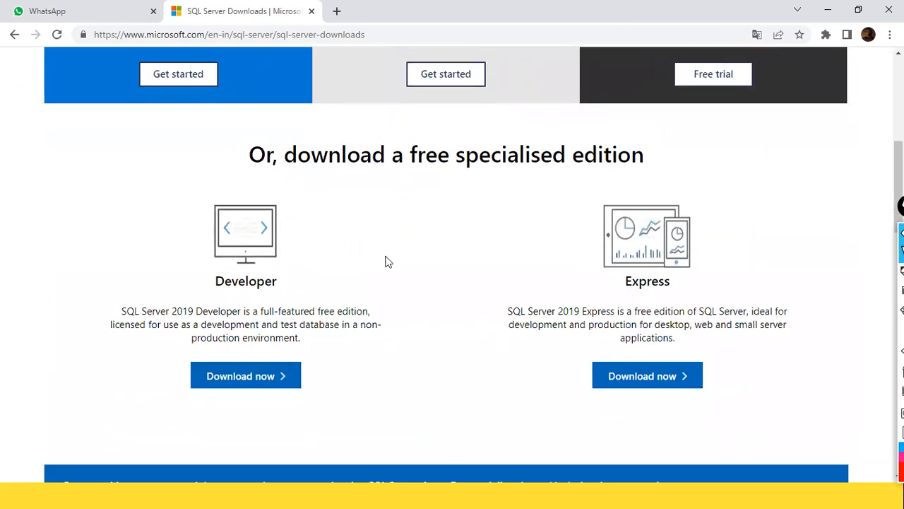
{"action": "key", "text": "ctrl+shift+3"}
{"action": "left_click", "coordinate": [499, 200]}
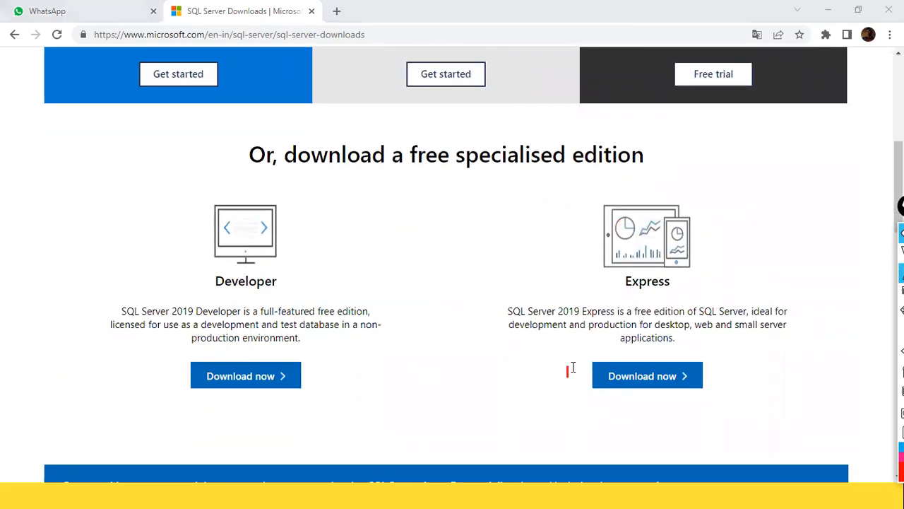
{"action": "key", "text": "ctrl+shift+2"}
{"action": "key", "text": "ctrl+shift+4"}
{"action": "mouse_move", "coordinate": [455, 179]}
{"action": "left_mouse_down"}
{"action": "mouse_move", "coordinate": [499, 303]}
{"action": "mouse_move", "coordinate": [742, 429]}
{"action": "mouse_move", "coordinate": [811, 423]}
{"action": "left_mouse_up"}
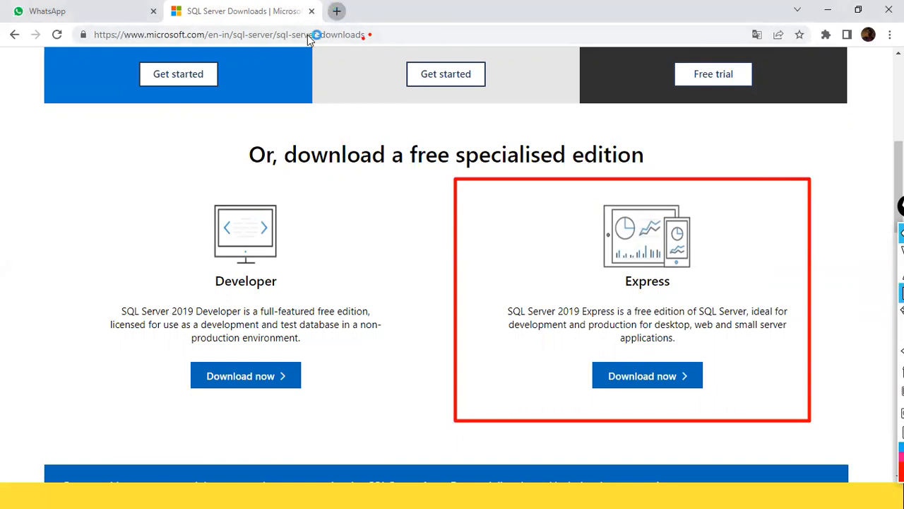
{"action": "key", "text": "ctrl+t"}
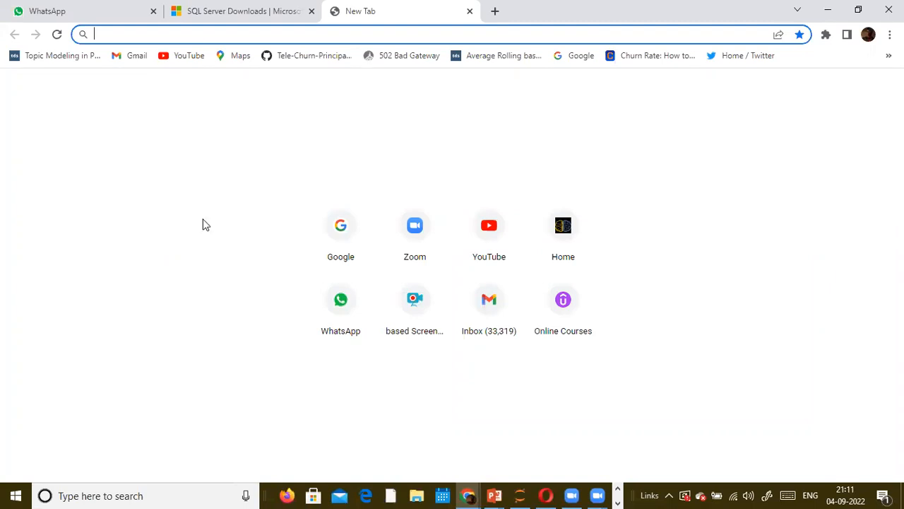
Show the desktop, select the MySQL 8.0 Command Line Client shortcut, then return to the SQL Server Downloads tab
{"action": "left_click", "coordinate": [616, 490]}
{"action": "left_click", "coordinate": [617, 491]}
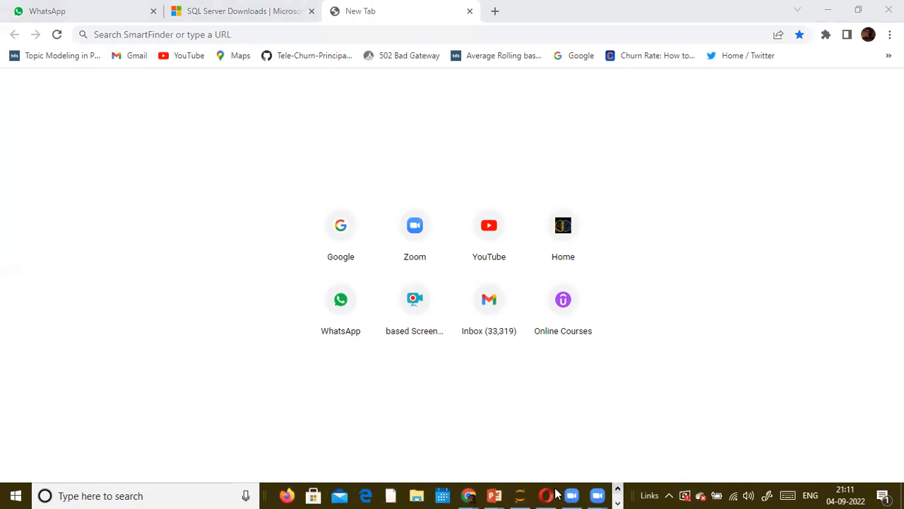
{"action": "mouse_move", "coordinate": [492, 494]}
{"action": "key", "text": "super+d"}
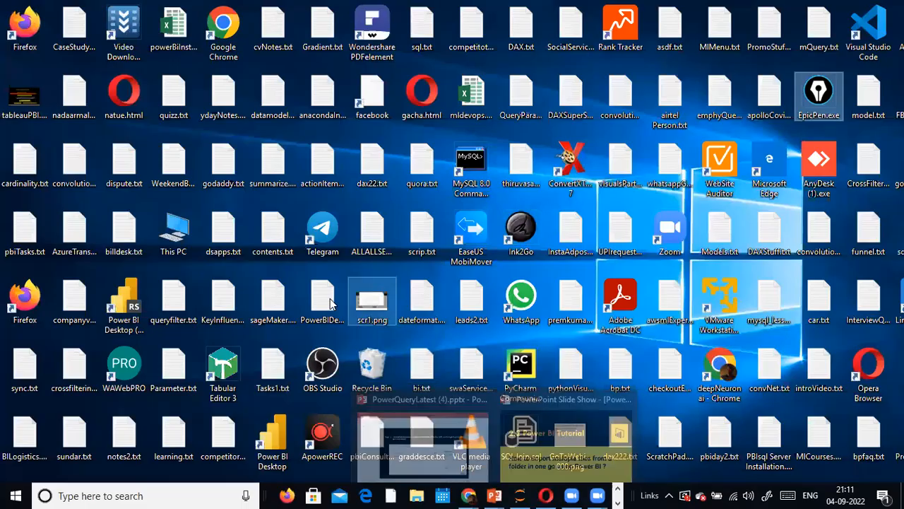
{"action": "left_click", "coordinate": [456, 182]}
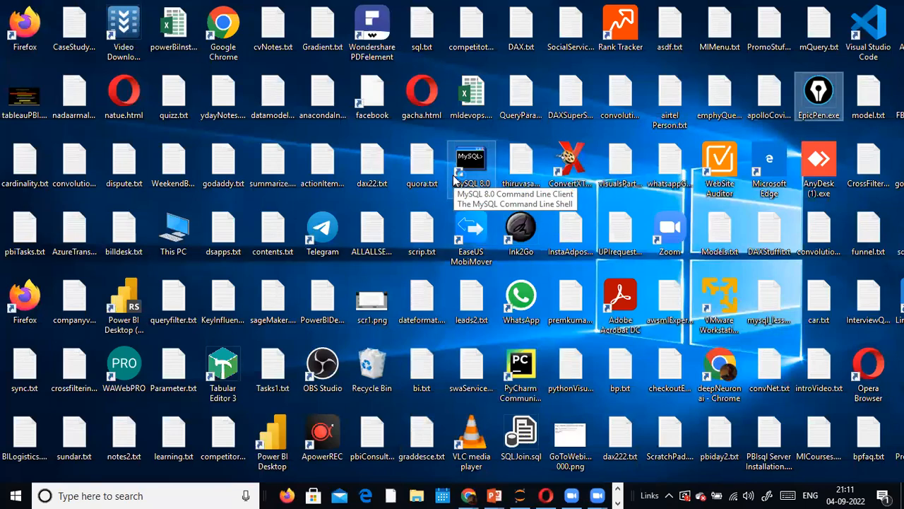
{"action": "key", "text": "super+d"}
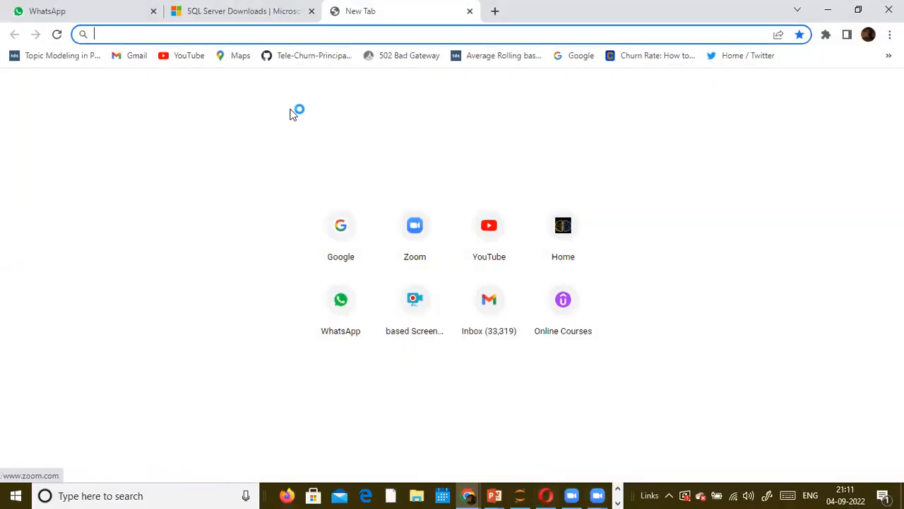
{"action": "left_click", "coordinate": [263, 15]}
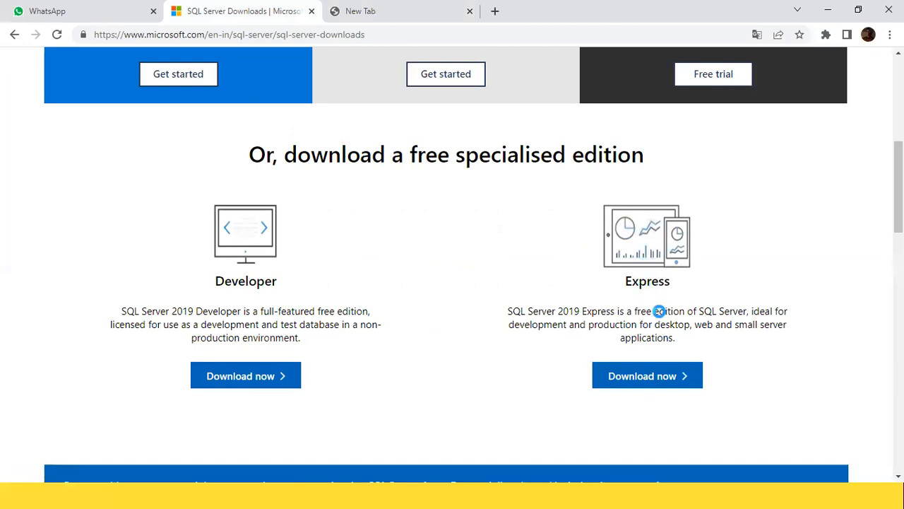
Move the annotation toolbar aside, dismiss its update notice, and scroll back to the free editions
{"action": "scroll", "coordinate": [659, 311], "scroll_direction": "up", "scroll_amount": 3}
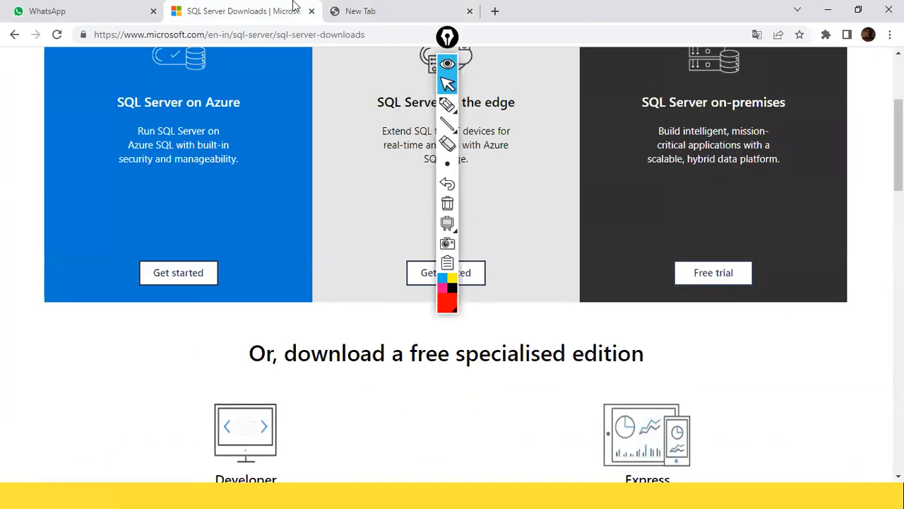
{"action": "mouse_move", "coordinate": [447, 37]}
{"action": "left_mouse_down"}
{"action": "mouse_move", "coordinate": [471, 87]}
{"action": "mouse_move", "coordinate": [756, 307]}
{"action": "mouse_move", "coordinate": [886, 332]}
{"action": "left_mouse_up"}
{"action": "left_click", "coordinate": [721, 315]}
{"action": "left_click", "coordinate": [379, 34]}
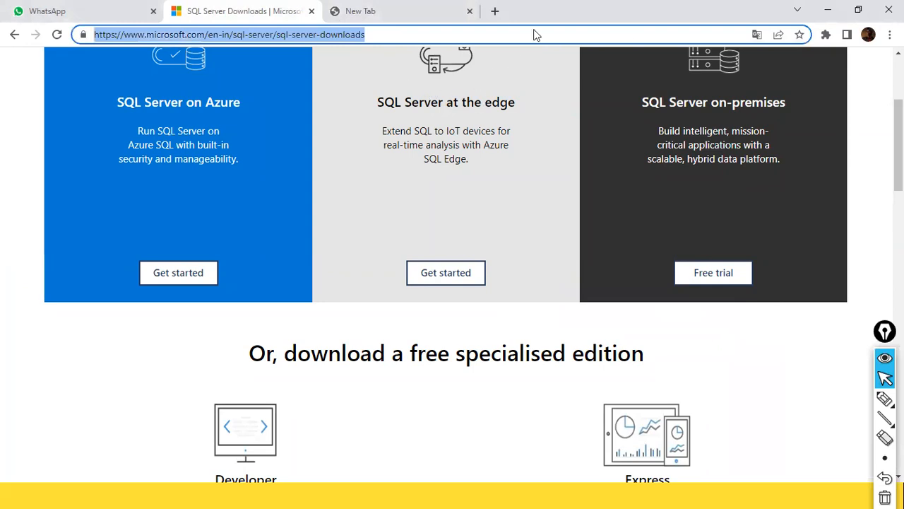
{"action": "key", "text": "alt+Tab"}
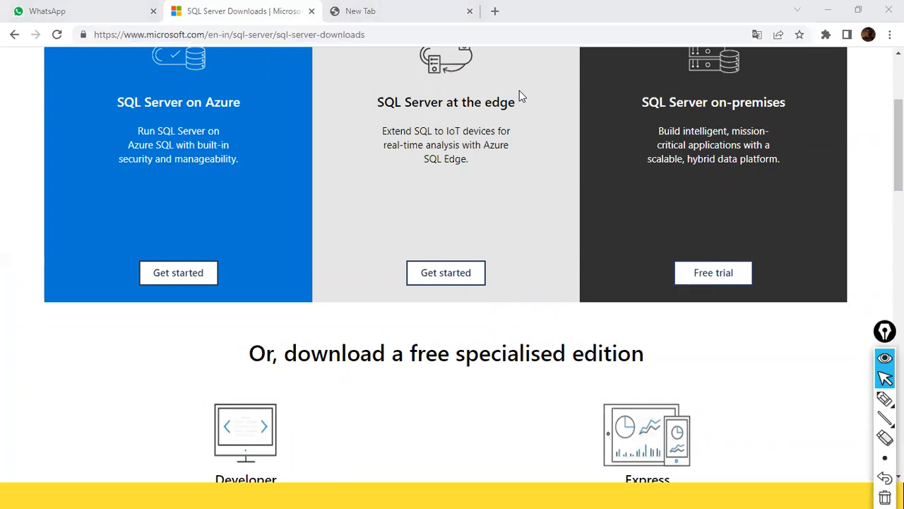
{"action": "left_click", "coordinate": [23, 233]}
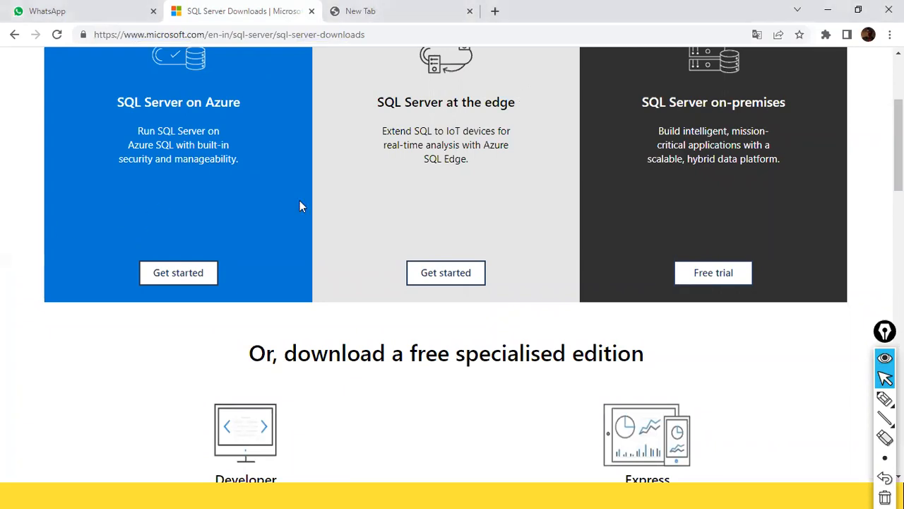
{"action": "key", "text": "alt+Tab"}
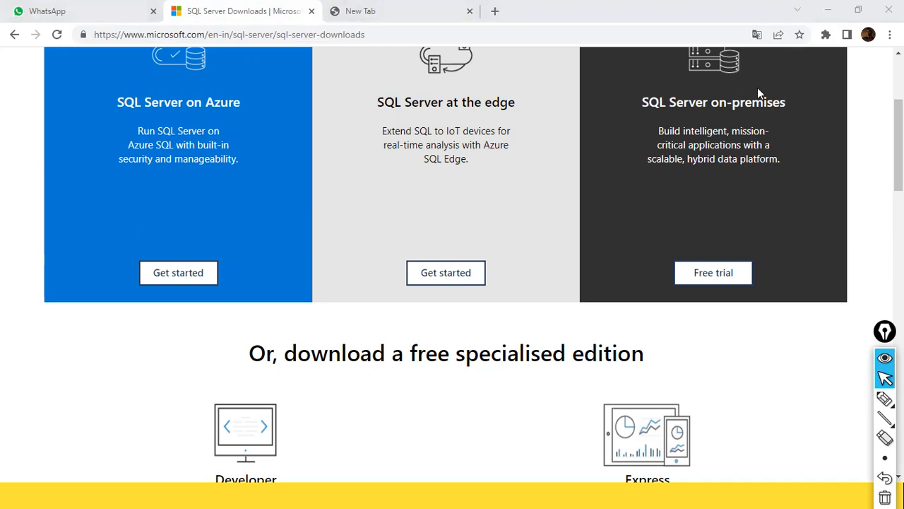
{"action": "scroll", "coordinate": [770, 145], "scroll_direction": "up", "scroll_amount": 3}
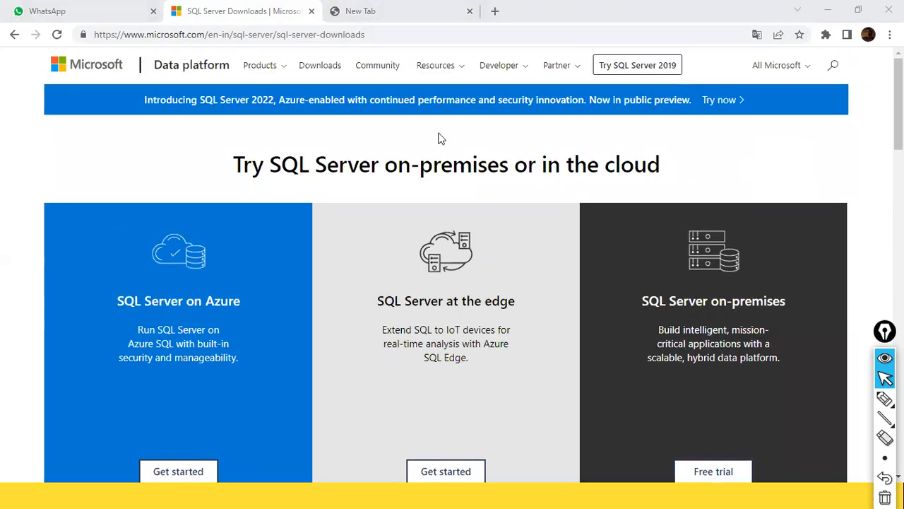
{"action": "scroll", "coordinate": [445, 165], "scroll_direction": "down", "scroll_amount": 3}
{"action": "scroll", "coordinate": [445, 166], "scroll_direction": "down", "scroll_amount": 2}
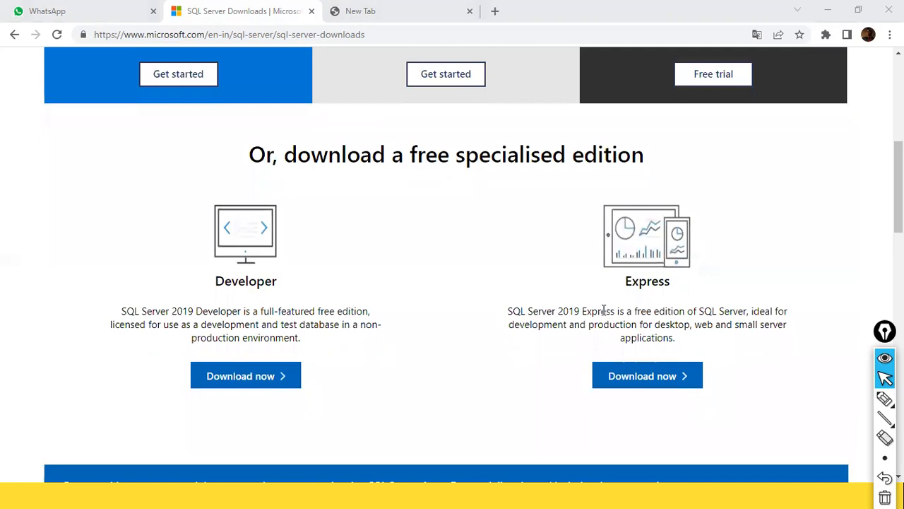
Mark SQL Server 2019 Express with a rectangle and arrow, then start its download
{"action": "key", "text": "ctrl+shift+r"}
{"action": "mouse_move", "coordinate": [474, 192]}
{"action": "left_mouse_down"}
{"action": "mouse_move", "coordinate": [754, 462]}
{"action": "mouse_move", "coordinate": [825, 442]}
{"action": "left_mouse_up"}
{"action": "key", "text": "ctrl+shift+c"}
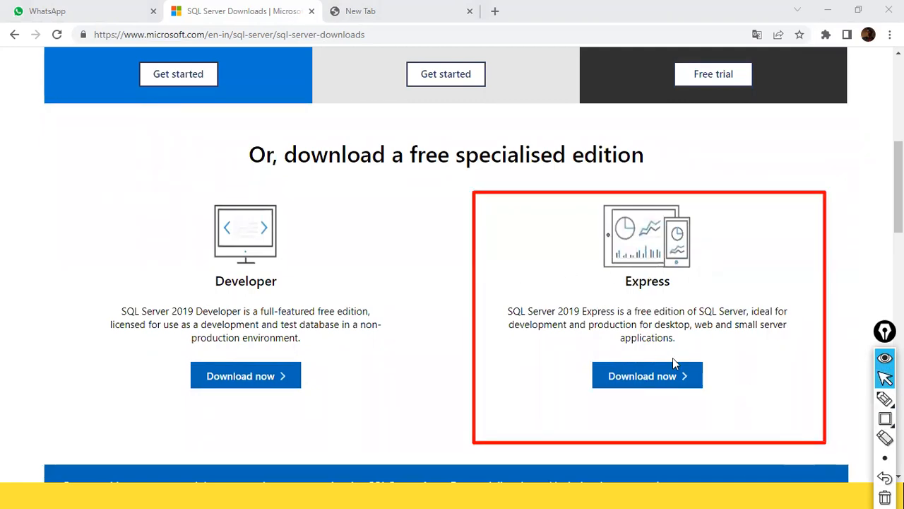
{"action": "key", "text": "ctrl+shift+a"}
{"action": "mouse_move", "coordinate": [576, 284]}
{"action": "left_mouse_down"}
{"action": "mouse_move", "coordinate": [632, 363]}
{"action": "mouse_move", "coordinate": [627, 346]}
{"action": "left_mouse_up"}
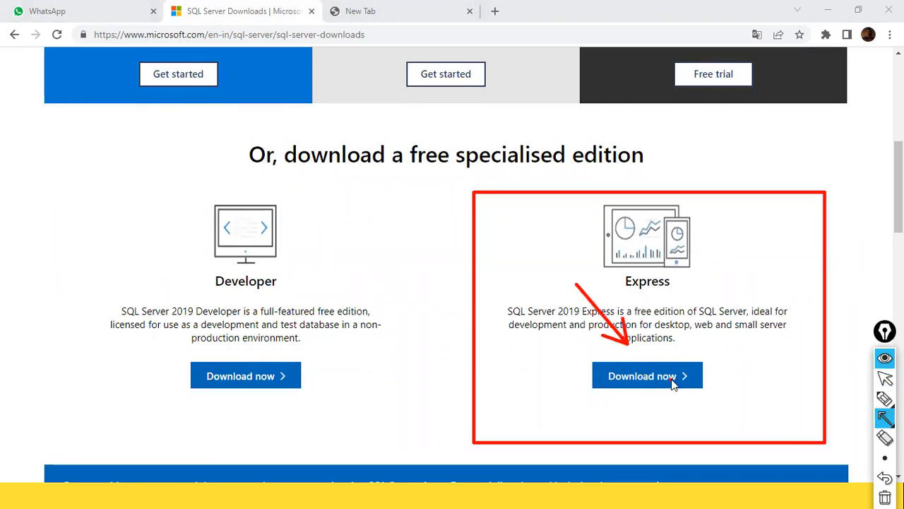
{"action": "key", "text": "ctrl+shift+c"}
{"action": "left_click", "coordinate": [645, 383]}
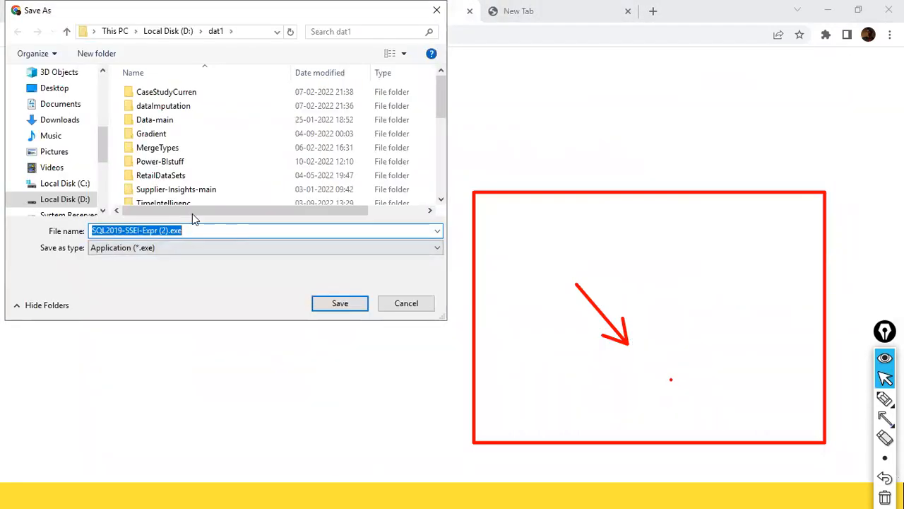
Create a new folder named 'SQL Server' on Local Disk (D:) in the Save As dialog
{"action": "left_click", "coordinate": [175, 32]}
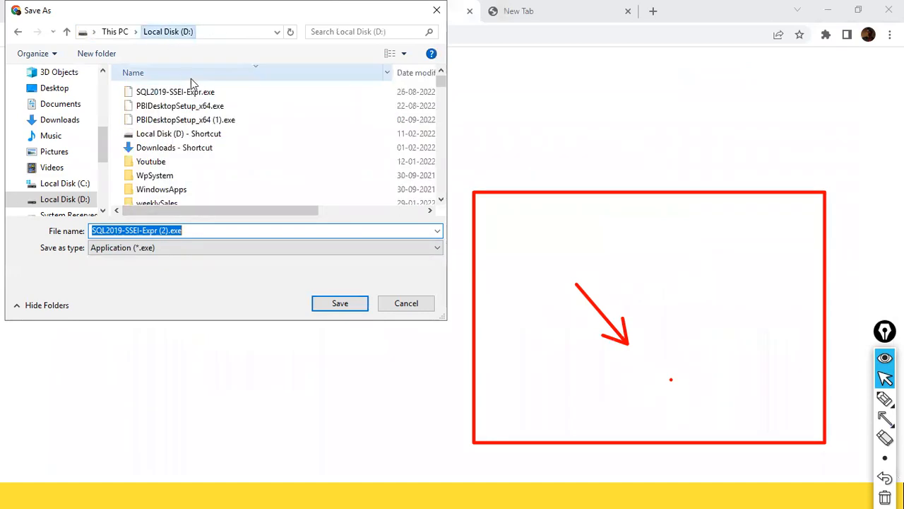
{"action": "right_click", "coordinate": [299, 163]}
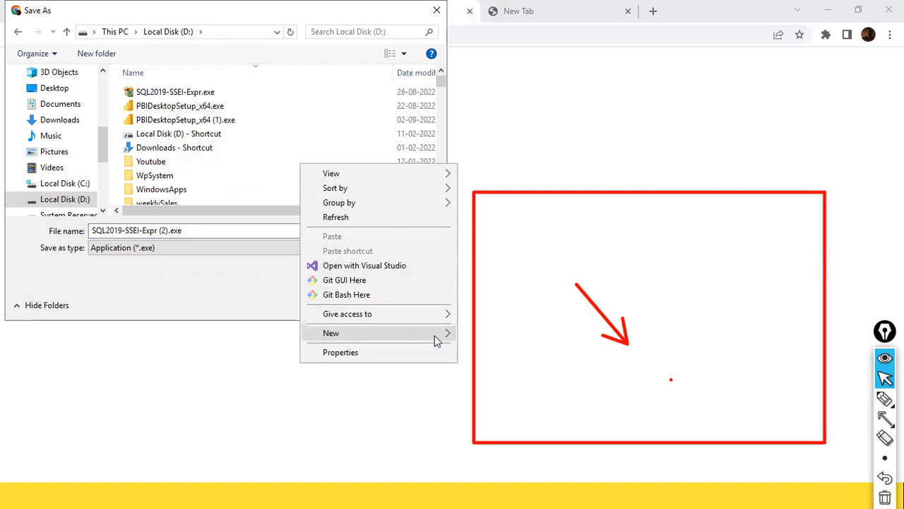
{"action": "mouse_move", "coordinate": [438, 340]}
{"action": "left_click", "coordinate": [484, 335]}
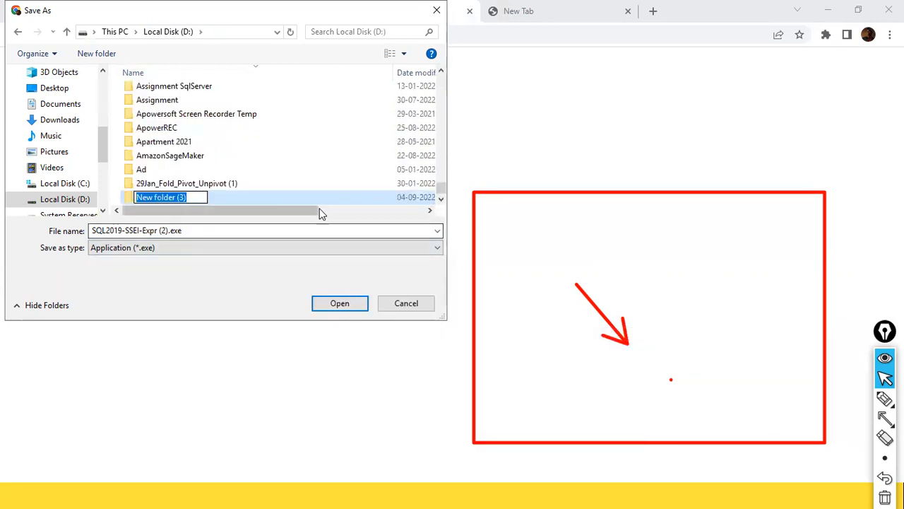
{"action": "type", "text": "SQL Server"}
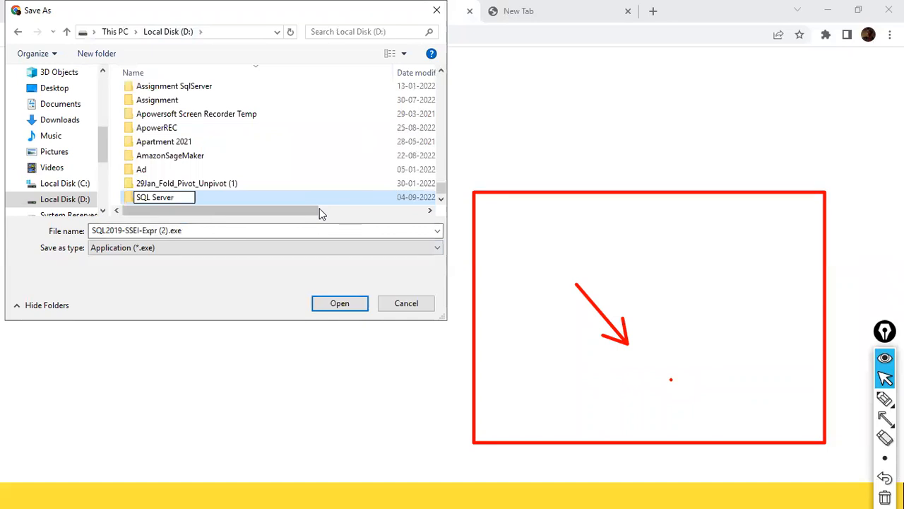
{"action": "key", "text": "Return"}
Cancel the folder merge and save SQL2019-SSEI-Expr (2).exe into New folder (3)
{"action": "key", "text": "Escape"}
{"action": "double_click", "coordinate": [168, 199]}
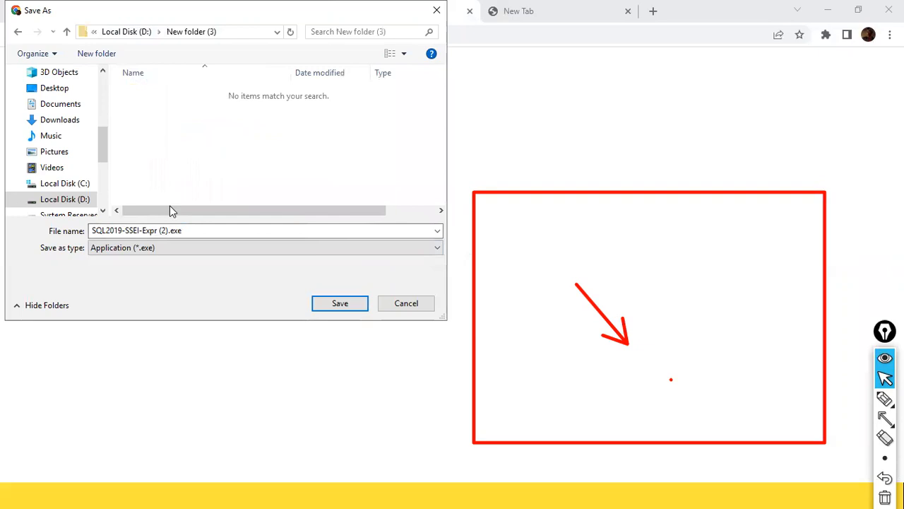
{"action": "left_click", "coordinate": [340, 303]}
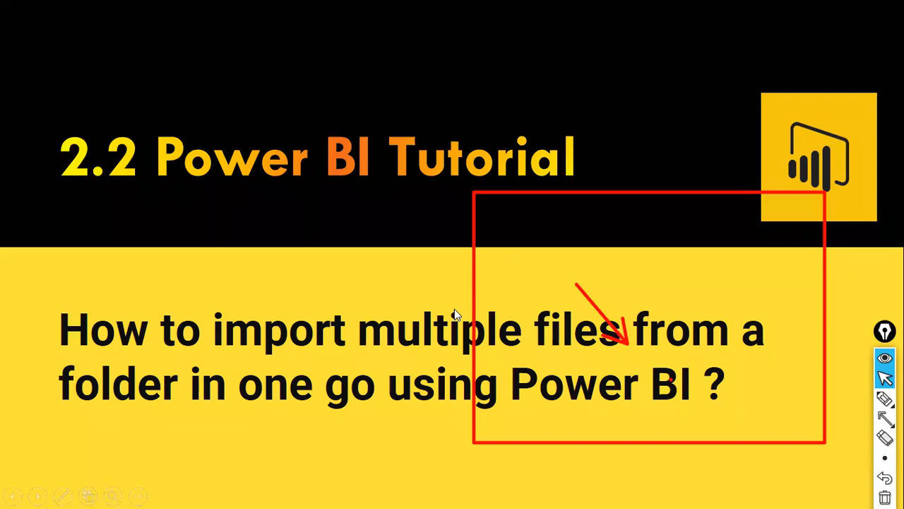
Clear the annotations and set the Apowersoft screen recorder folder as the recordings location
{"action": "key", "text": "ctrl+shift+7"}
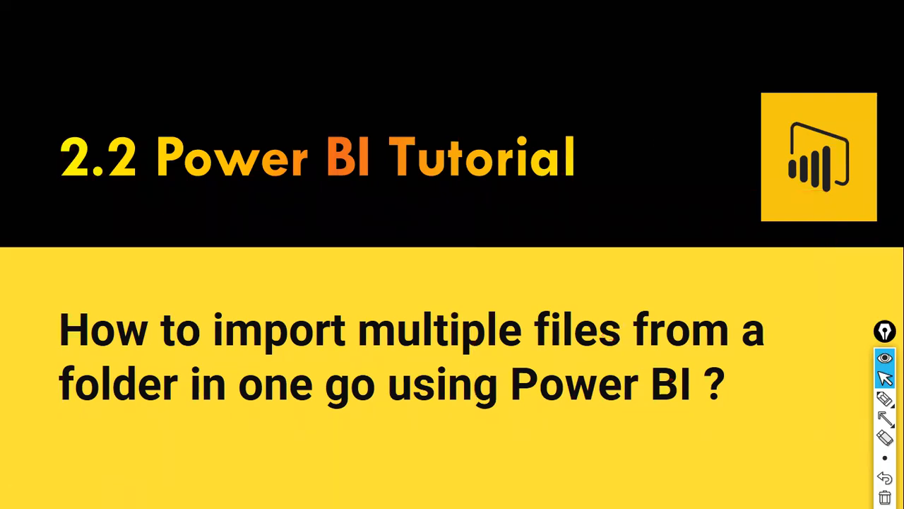
{"action": "key", "text": "alt+Tab"}
{"action": "key", "text": "alt+Tab"}
{"action": "key", "text": "alt+Tab"}
{"action": "key", "text": "alt+Tab"}
{"action": "key", "text": "alt+Tab"}
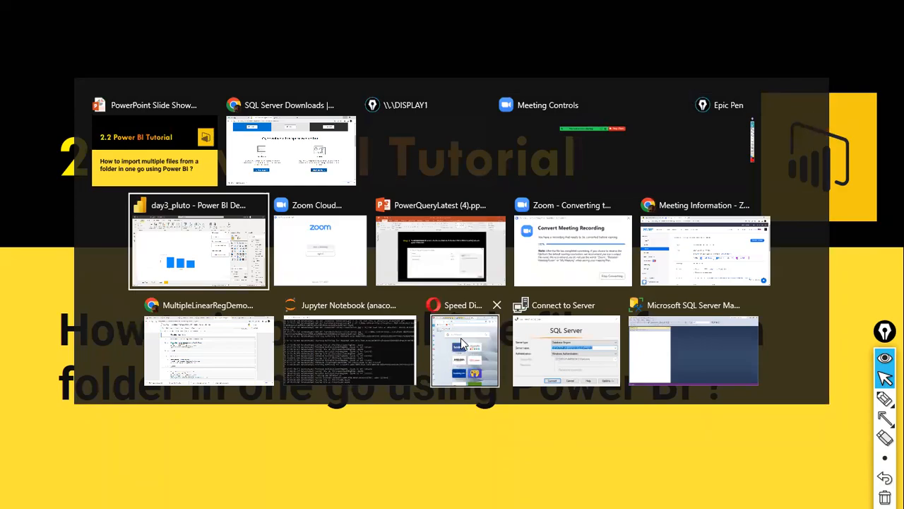
{"action": "left_click", "coordinate": [461, 338]}
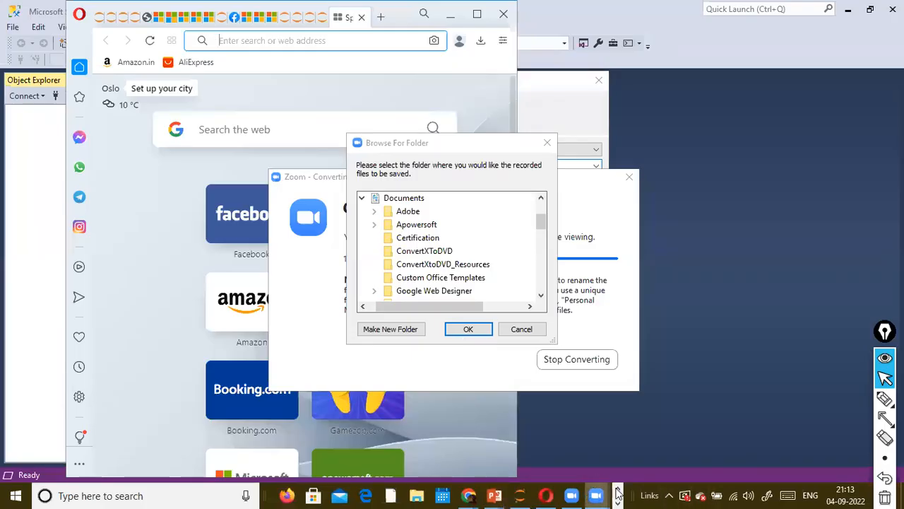
{"action": "left_click", "coordinate": [423, 228]}
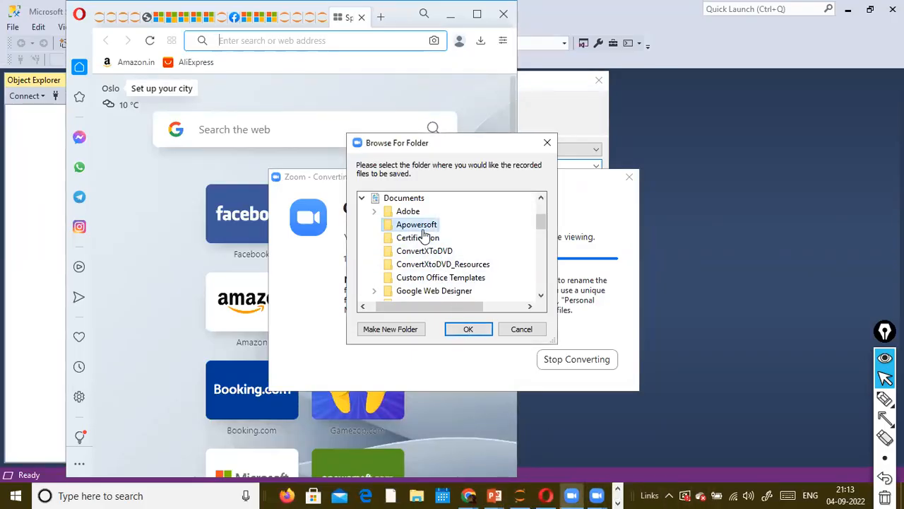
{"action": "double_click", "coordinate": [423, 227]}
{"action": "left_click", "coordinate": [452, 251]}
{"action": "left_click", "coordinate": [472, 328]}
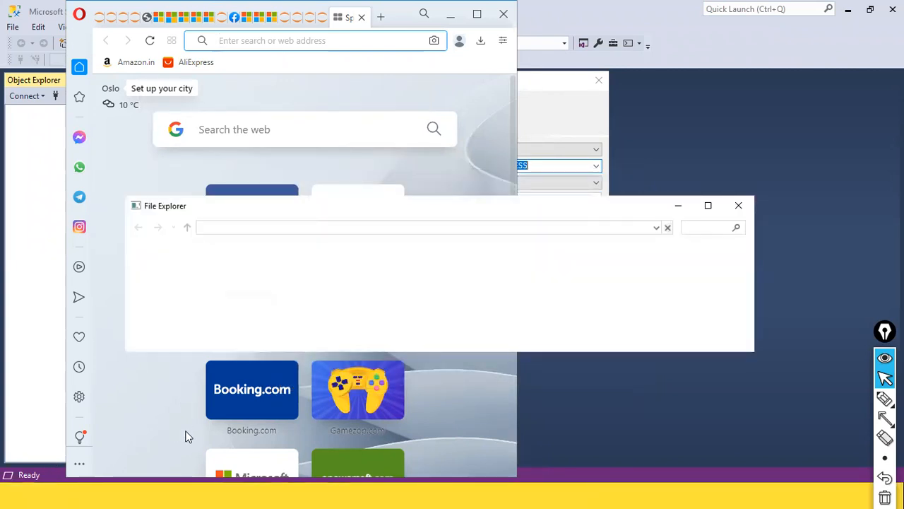
Bring SSMS's Connect to Server window to the front from the taskbar
{"action": "key", "text": "super"}
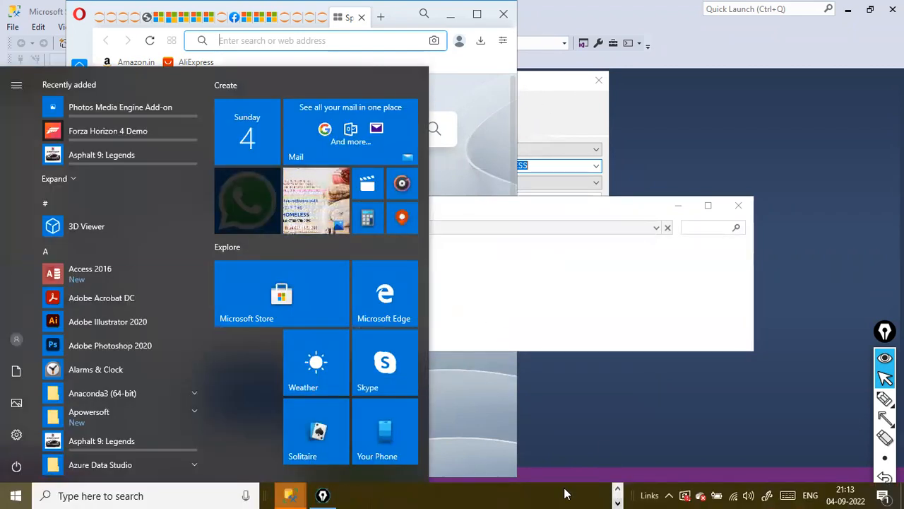
{"action": "mouse_move", "coordinate": [289, 495]}
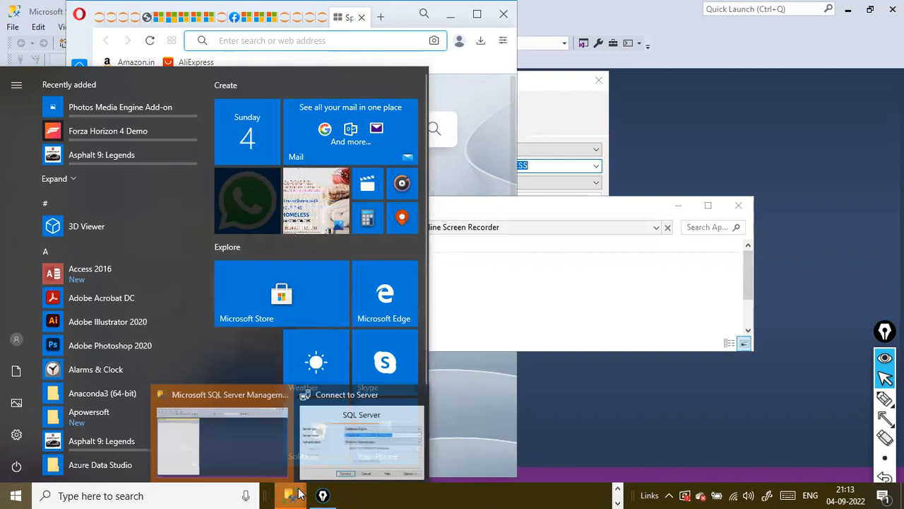
{"action": "left_click", "coordinate": [315, 453]}
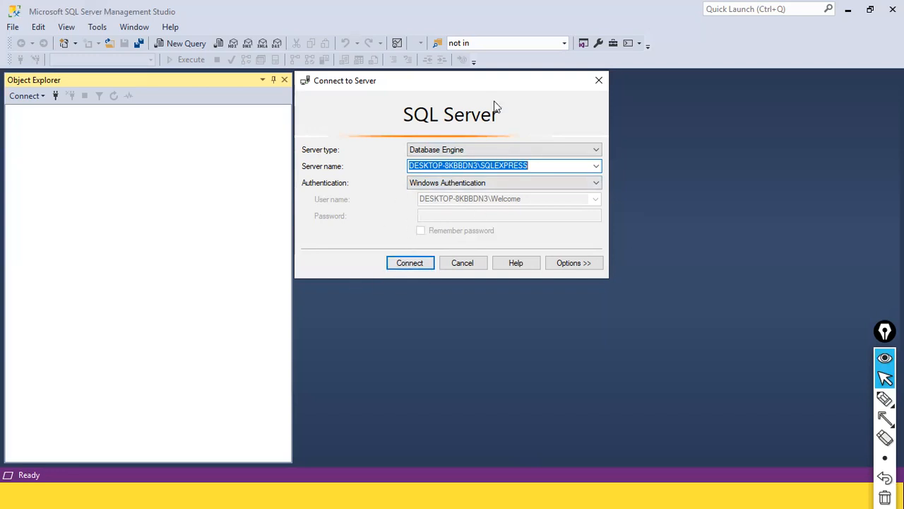
Connect to the local SQLEXPRESS Database Engine using Windows Authentication
{"action": "left_click", "coordinate": [402, 262]}
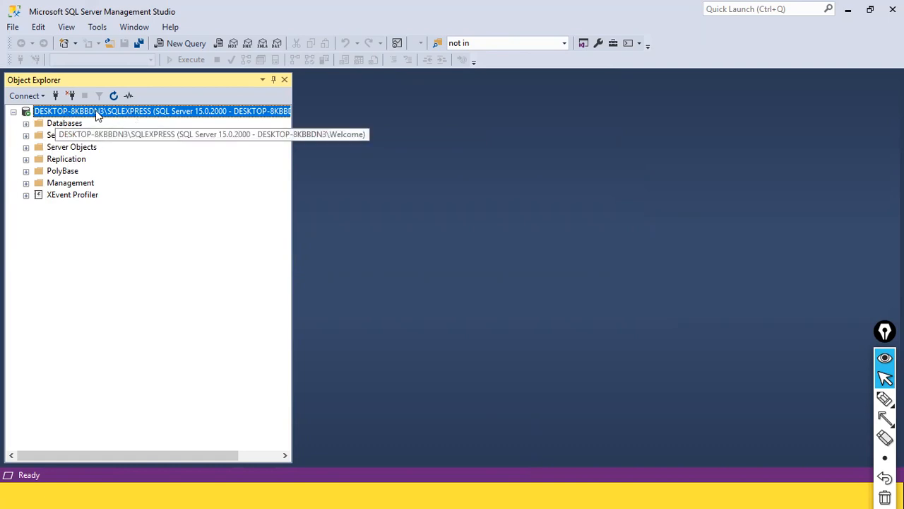
Expand Databases, briefly view System Databases, then right-click the Databases folder
{"action": "left_click", "coordinate": [26, 124]}
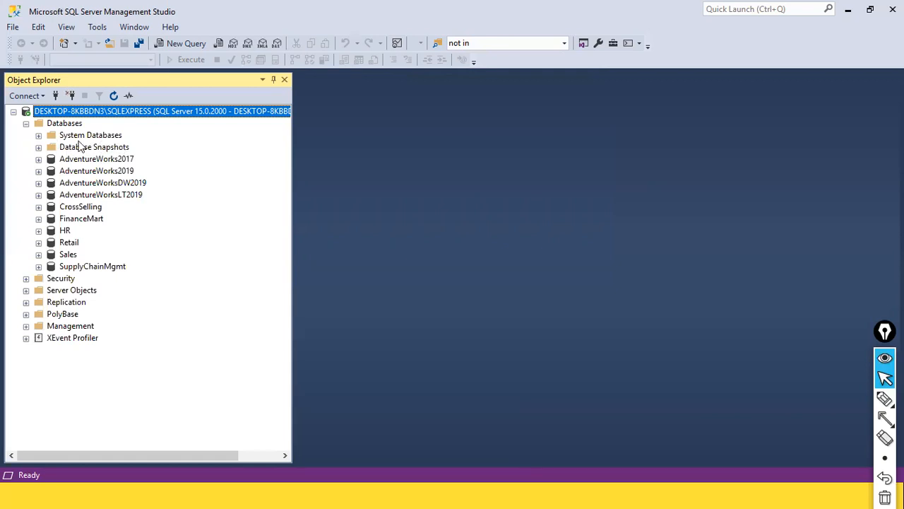
{"action": "left_click", "coordinate": [38, 136]}
{"action": "left_click", "coordinate": [38, 135]}
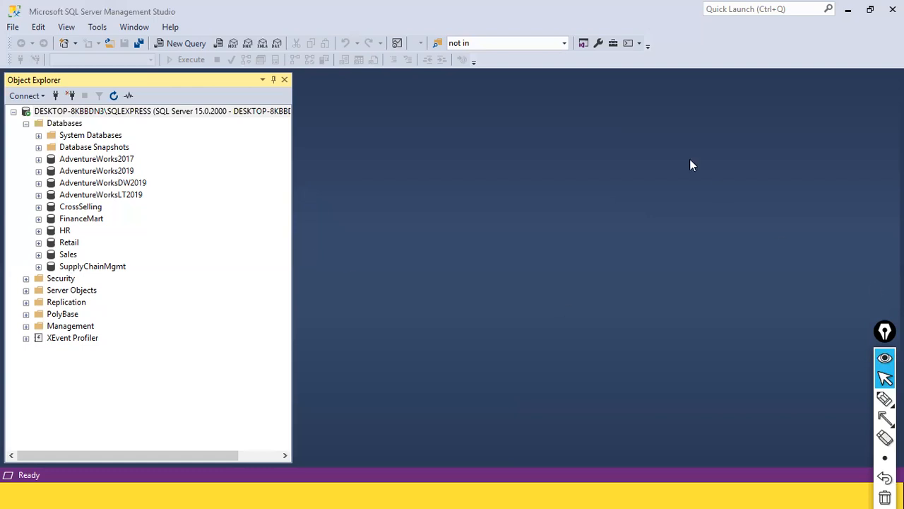
{"action": "left_click", "coordinate": [69, 124]}
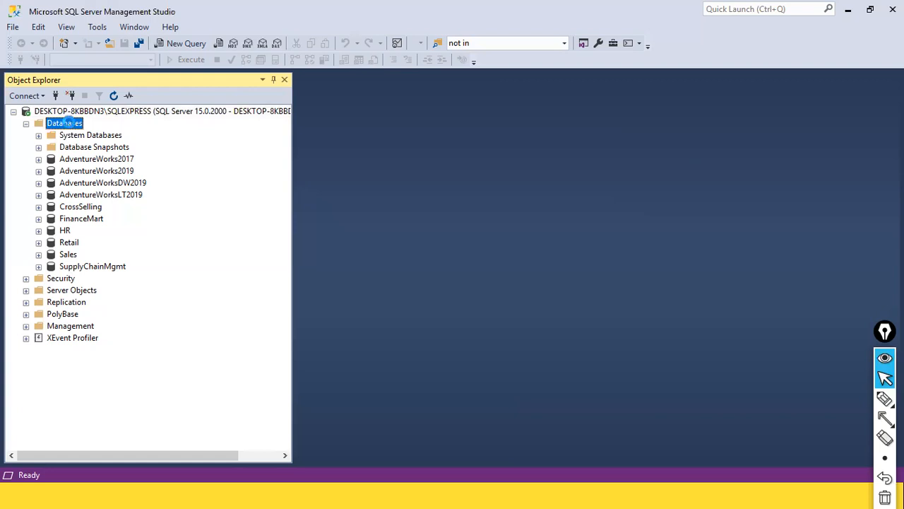
{"action": "right_click", "coordinate": [70, 125]}
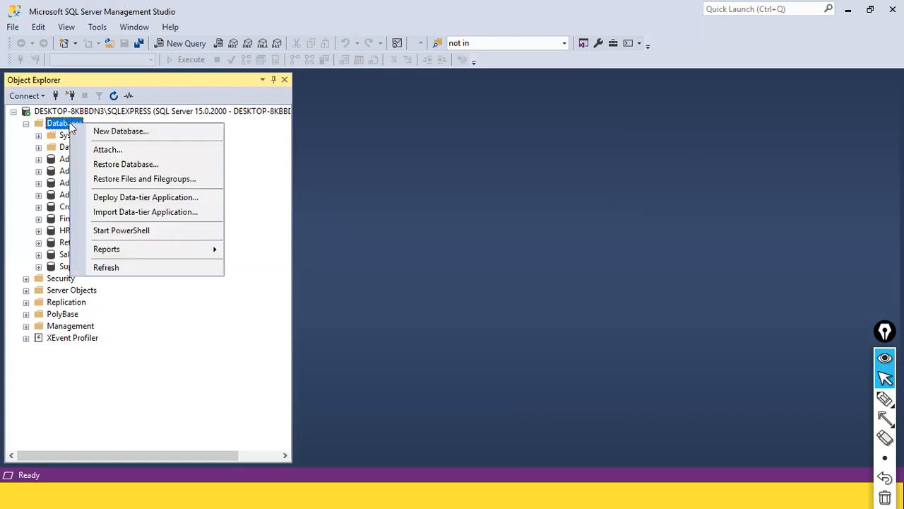
Create a new database named 'Retail Mart', marking the name box and OK with arrows
{"action": "left_click", "coordinate": [137, 132]}
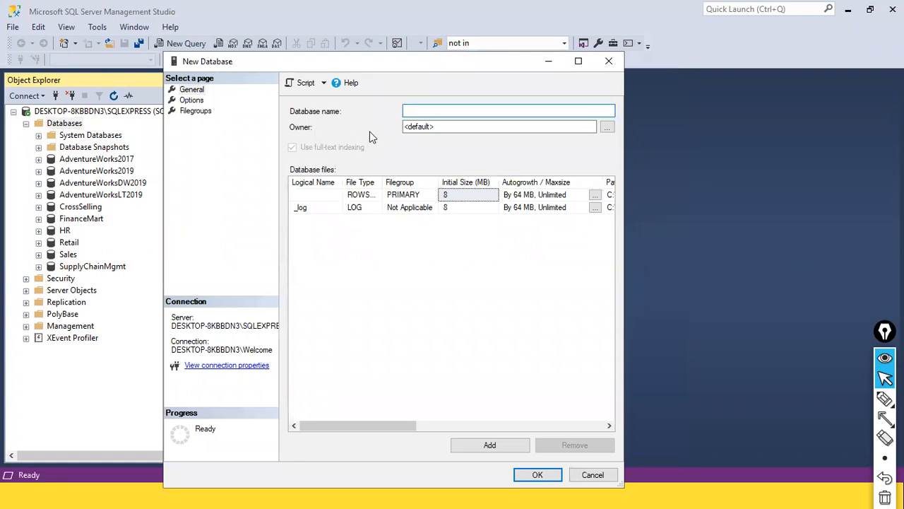
{"action": "key", "text": "ctrl+shift+F2"}
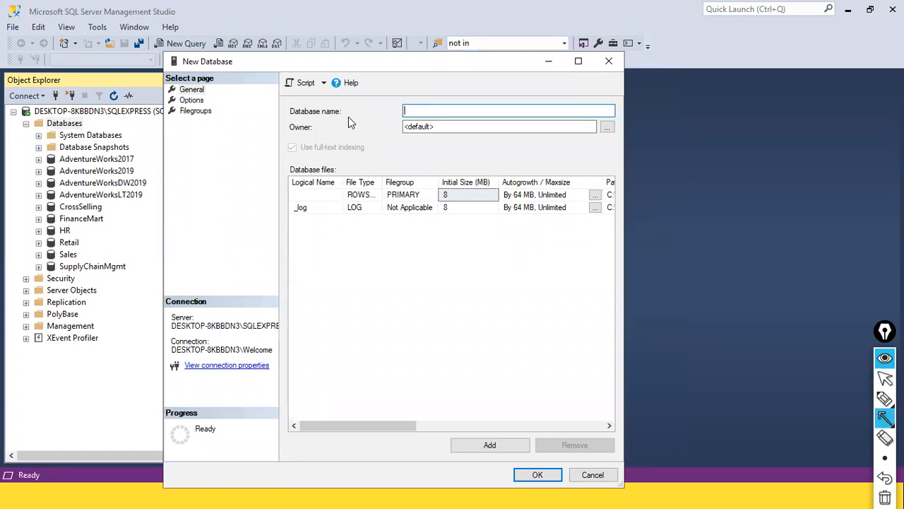
{"action": "left_click_drag", "start_coordinate": [345, 114], "coordinate": [393, 110]}
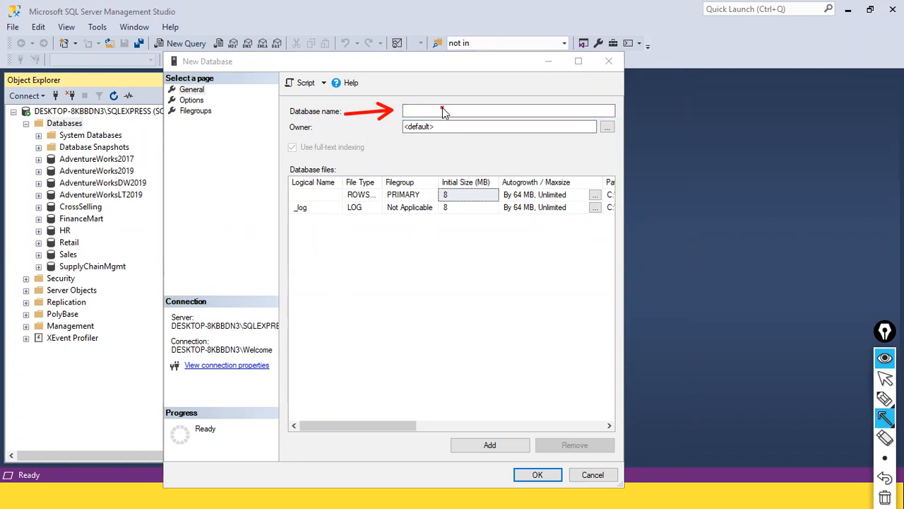
{"action": "key", "text": "ctrl+shift+2"}
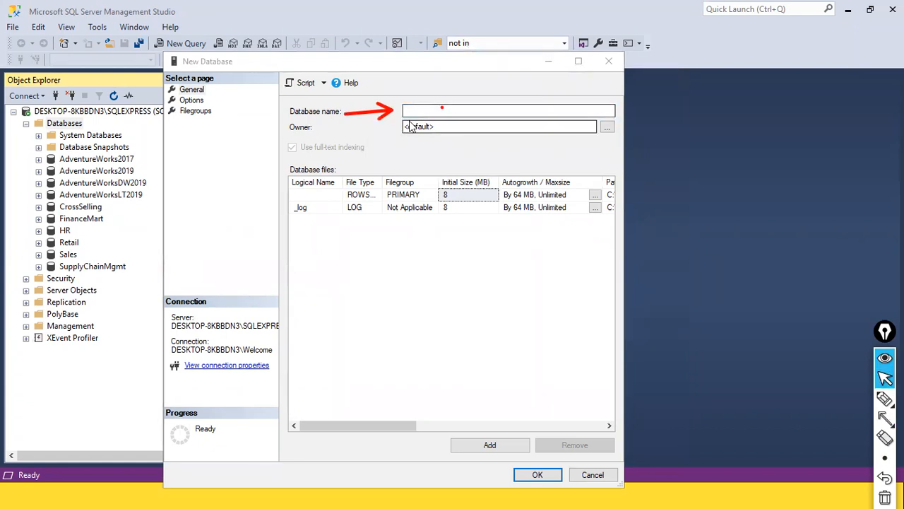
{"action": "left_click", "coordinate": [418, 112]}
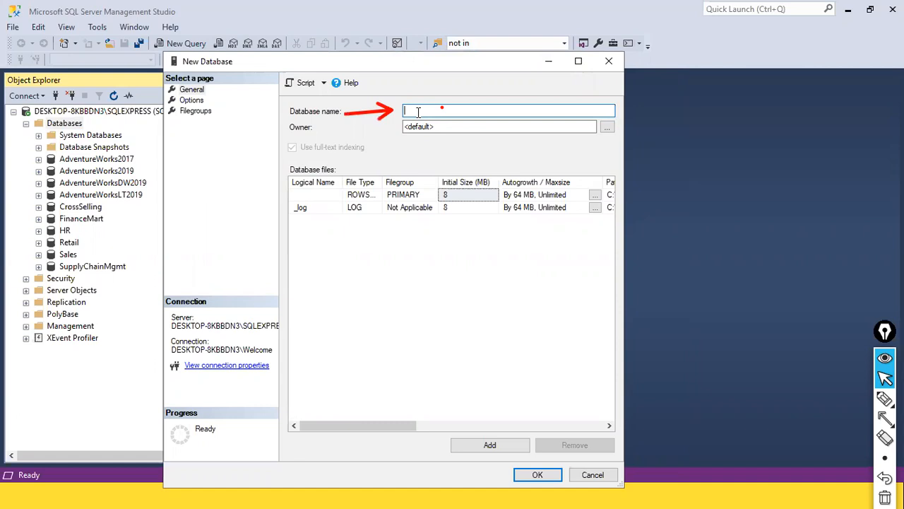
{"action": "type", "text": "Retail Mart"}
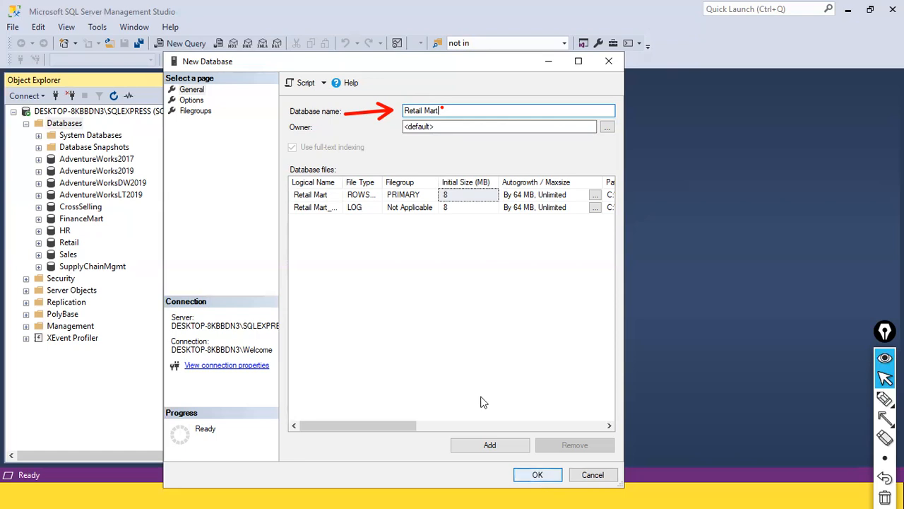
{"action": "key", "text": "ctrl+shift+8"}
{"action": "mouse_move", "coordinate": [476, 347]}
{"action": "left_mouse_down"}
{"action": "mouse_move", "coordinate": [498, 434]}
{"action": "mouse_move", "coordinate": [528, 462]}
{"action": "left_mouse_up"}
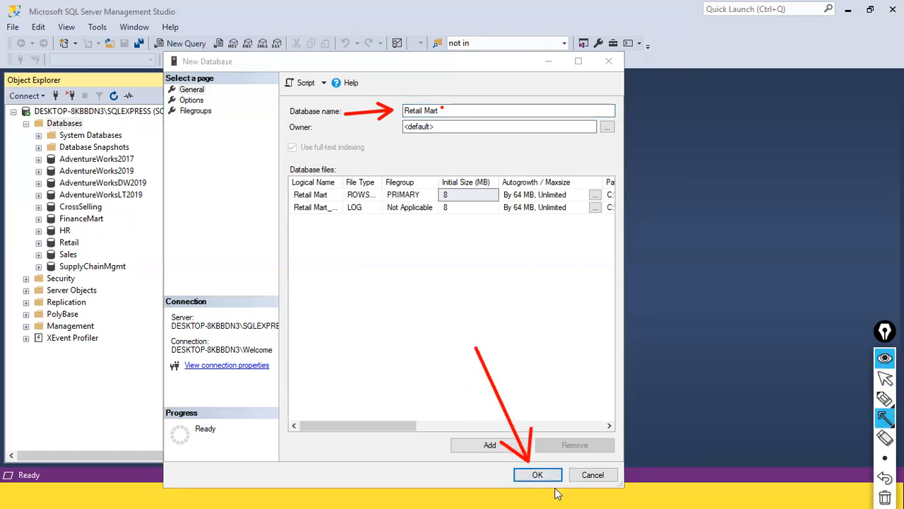
{"action": "key", "text": "ctrl+shift+2"}
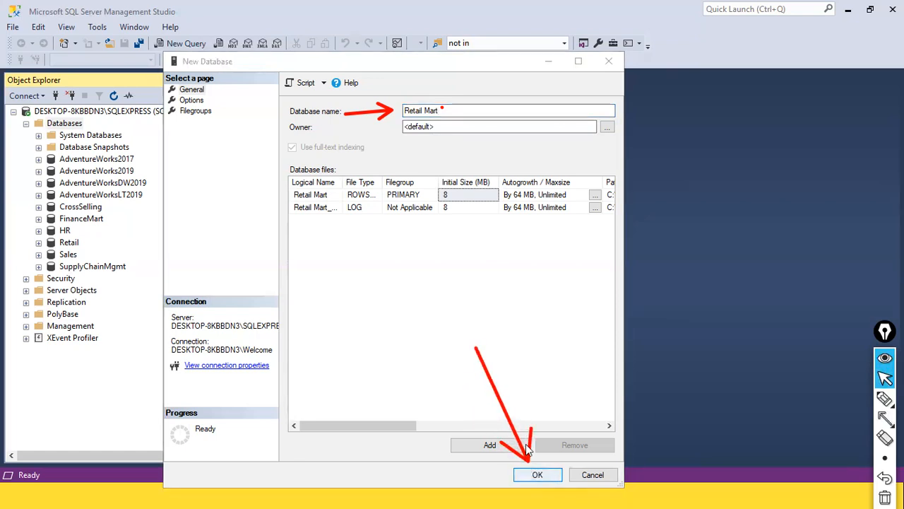
{"action": "left_click", "coordinate": [455, 111]}
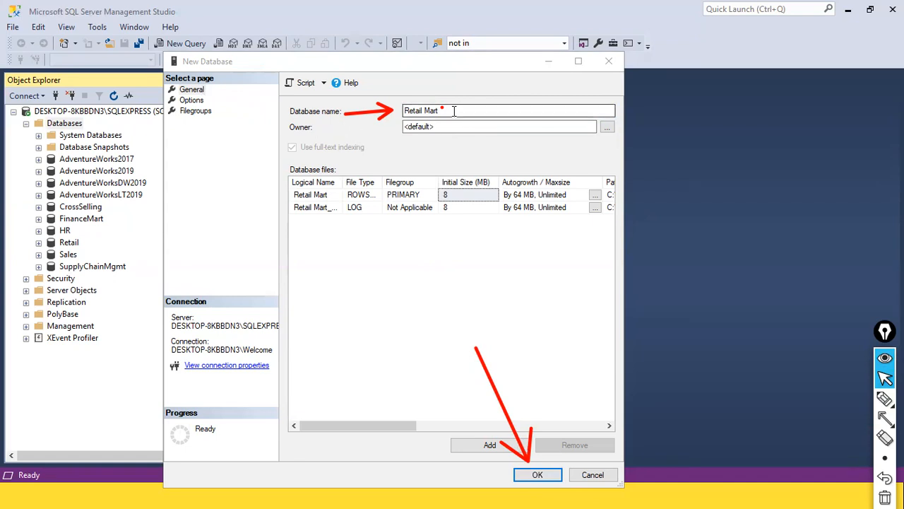
{"action": "left_click", "coordinate": [537, 475]}
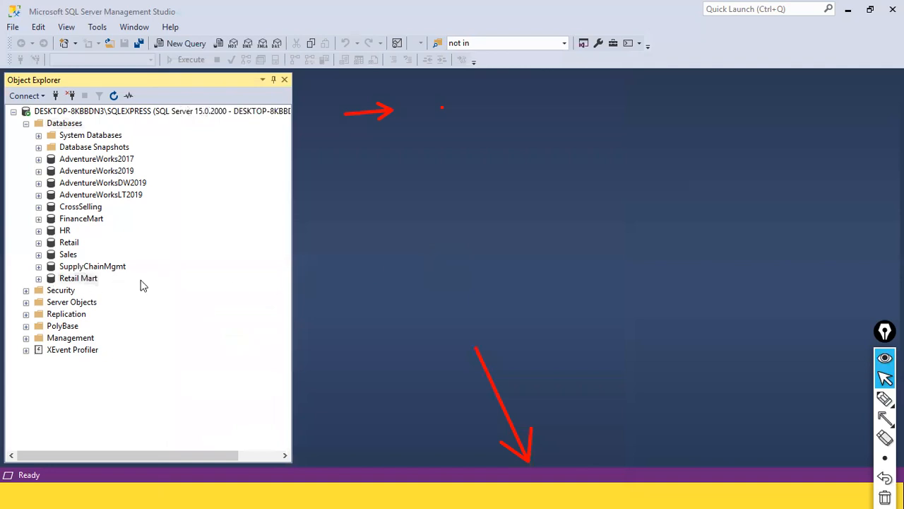
Point two arrows at Retail Mart and expand it to reveal Tables, Views and other folders
{"action": "key", "text": "ctrl+shift+8"}
{"action": "mouse_move", "coordinate": [219, 283]}
{"action": "left_mouse_down"}
{"action": "mouse_move", "coordinate": [117, 286]}
{"action": "mouse_move", "coordinate": [103, 279]}
{"action": "left_mouse_up"}
{"action": "left_click_drag", "start_coordinate": [10, 247], "coordinate": [47, 280]}
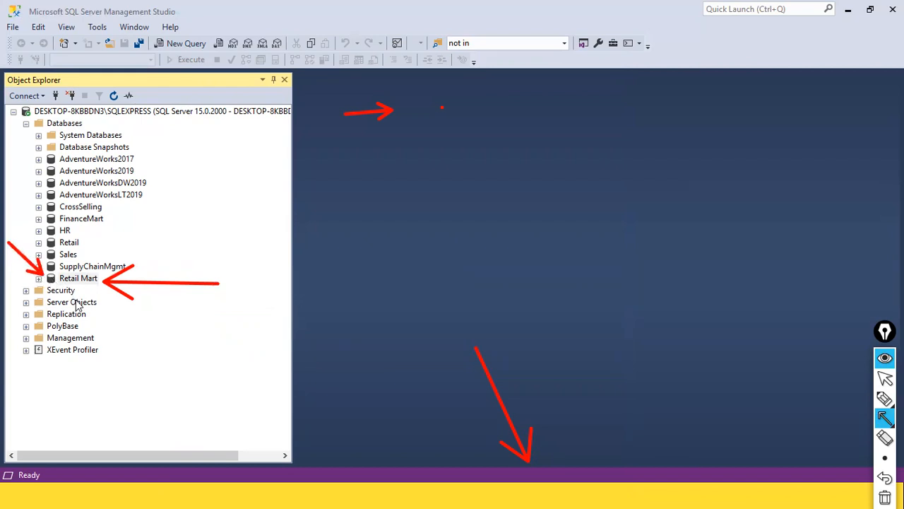
{"action": "key", "text": "ctrl+shift+2"}
{"action": "left_click", "coordinate": [39, 279]}
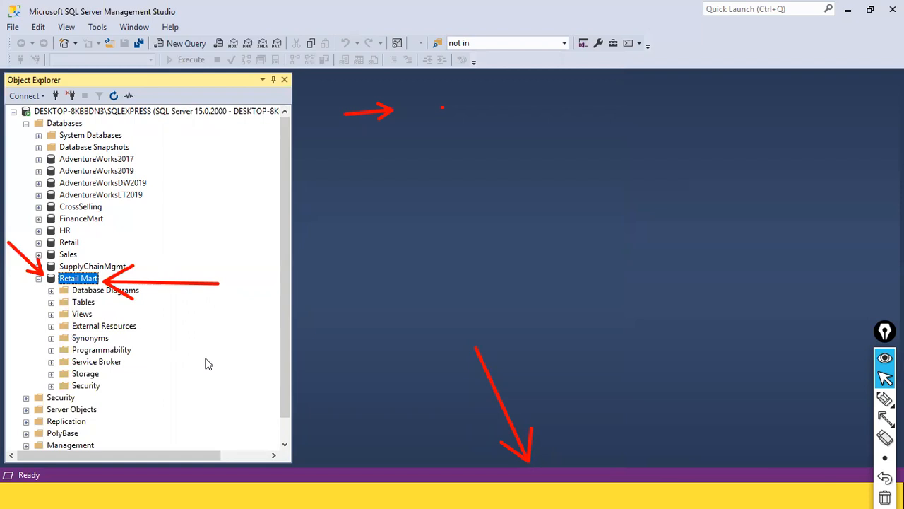
Expand Retail Mart's Tables folder in Object Explorer, then bring up the Windows Start menu
{"action": "left_click", "coordinate": [51, 302]}
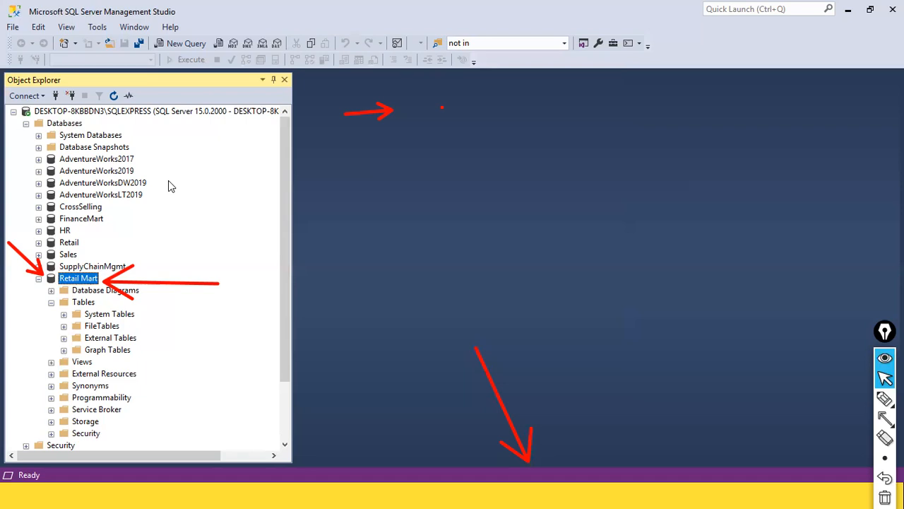
{"action": "left_click", "coordinate": [84, 302]}
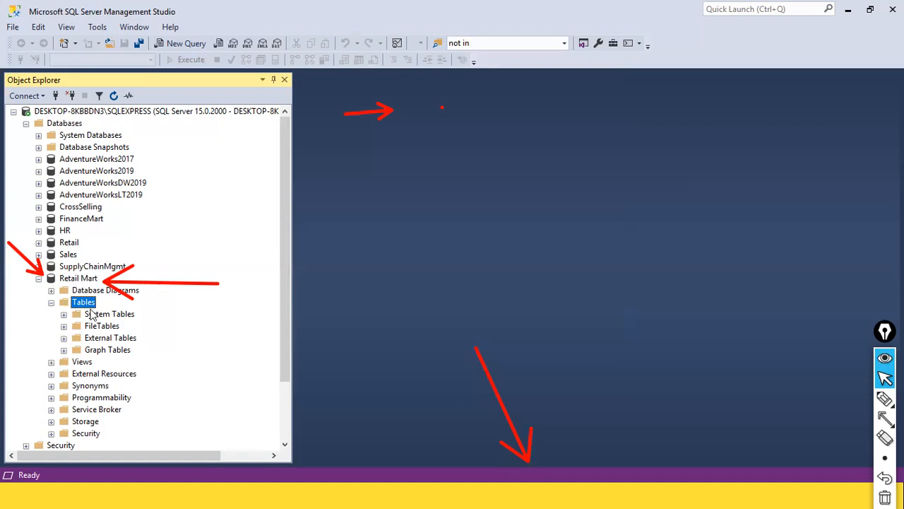
{"action": "left_click", "coordinate": [91, 282]}
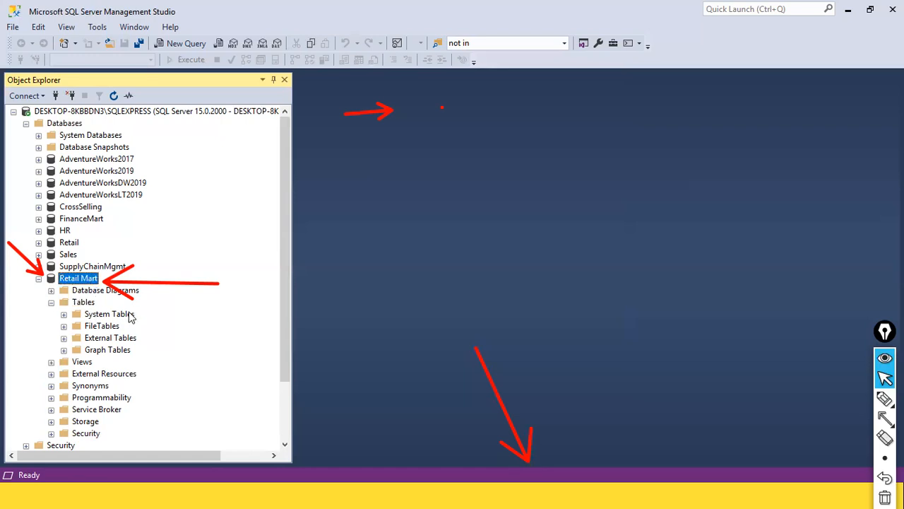
{"action": "key", "text": "super"}
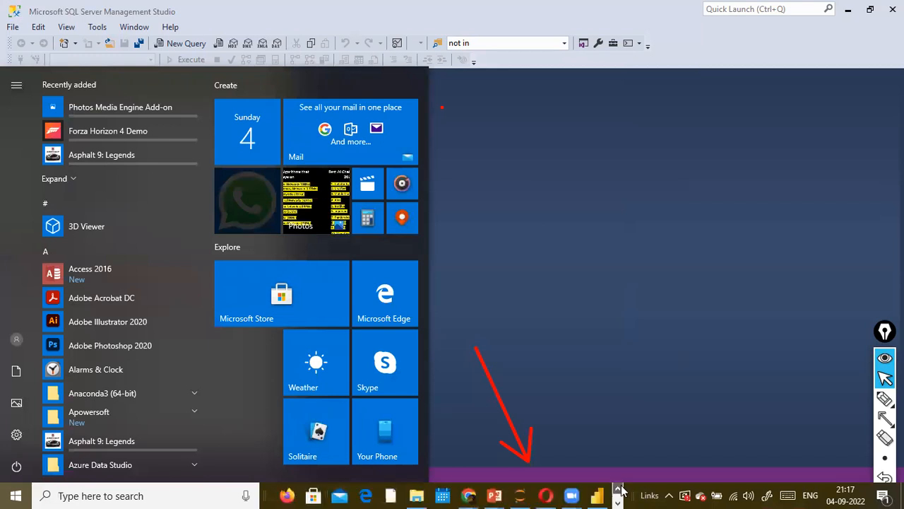
Open a maximized File Explorer window on the dat1 folder of Local Disk (D:)
{"action": "left_click", "coordinate": [416, 495]}
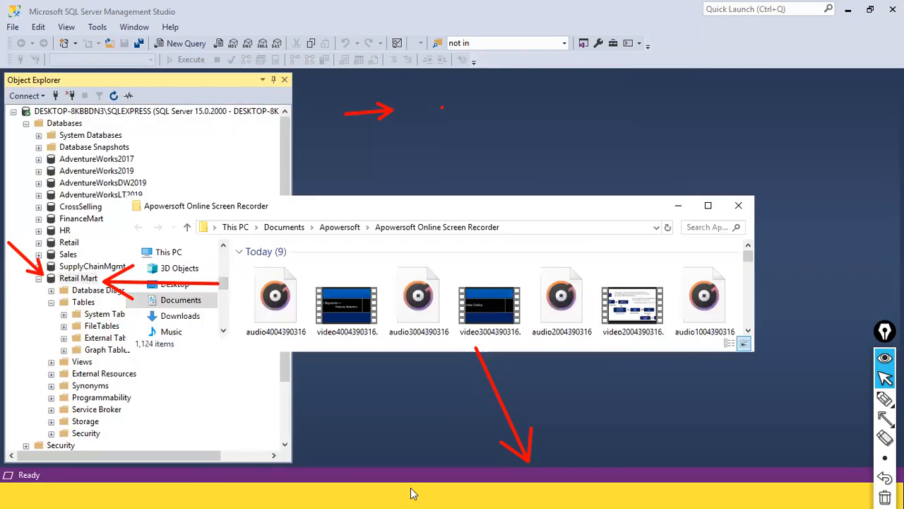
{"action": "left_click", "coordinate": [706, 210]}
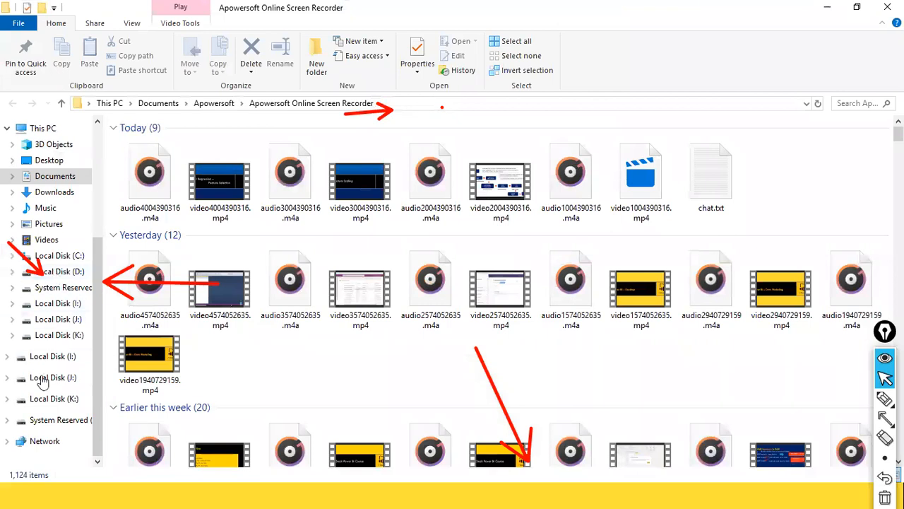
{"action": "left_click", "coordinate": [60, 274]}
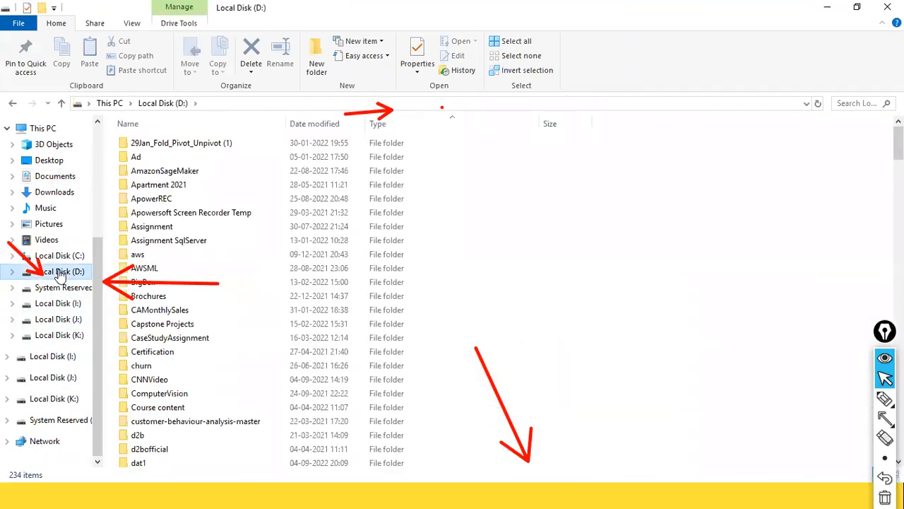
{"action": "scroll", "coordinate": [205, 301], "scroll_direction": "down", "scroll_amount": 4}
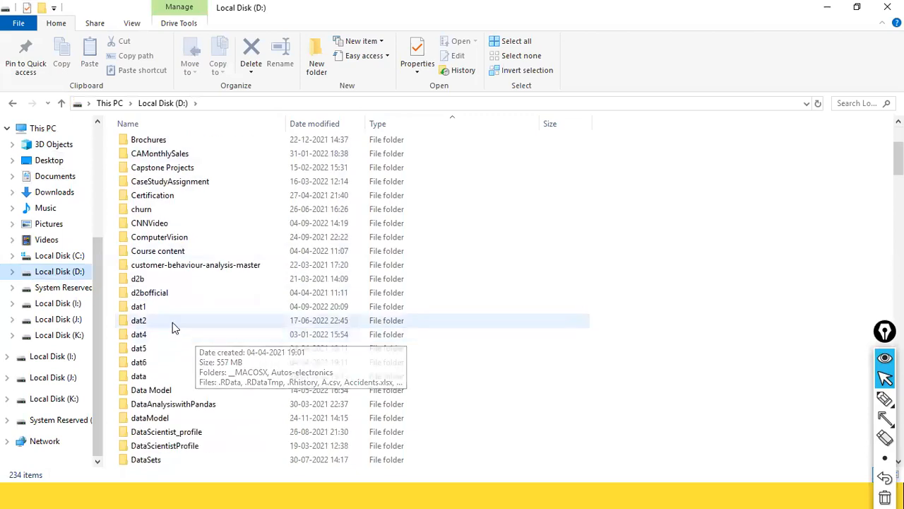
{"action": "double_click", "coordinate": [170, 307]}
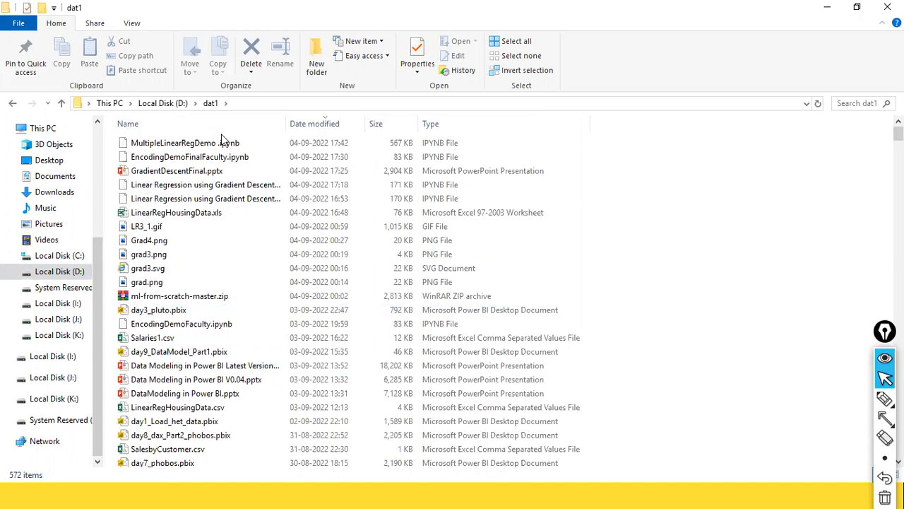
Glance at Retail Mart's context menu in SSMS, then select Payroll.xlsx in dat1
{"action": "scroll", "coordinate": [339, 253], "scroll_direction": "down", "scroll_amount": 7}
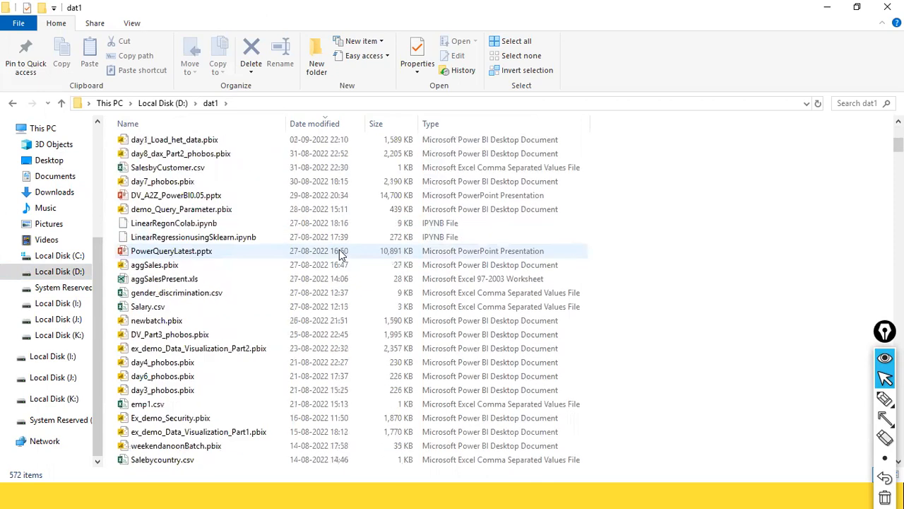
{"action": "key", "text": "alt+Tab"}
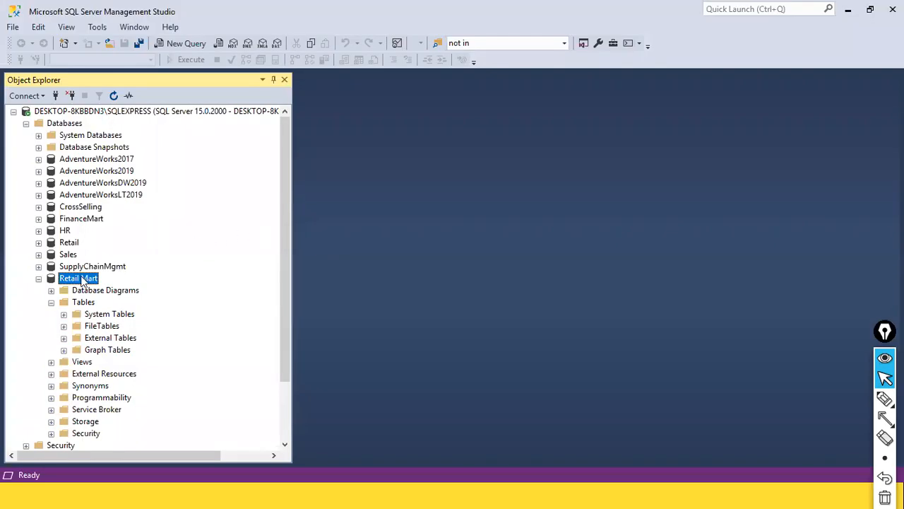
{"action": "right_click", "coordinate": [83, 280]}
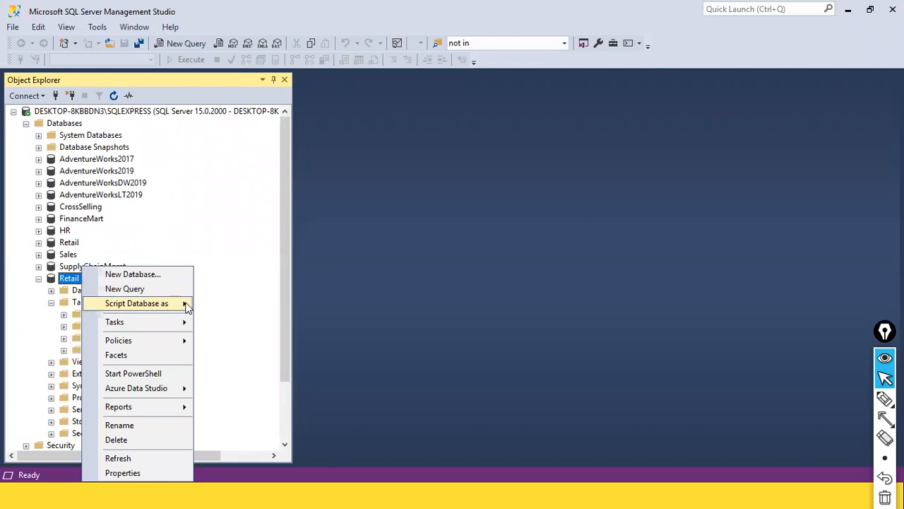
{"action": "key", "text": "alt+Tab"}
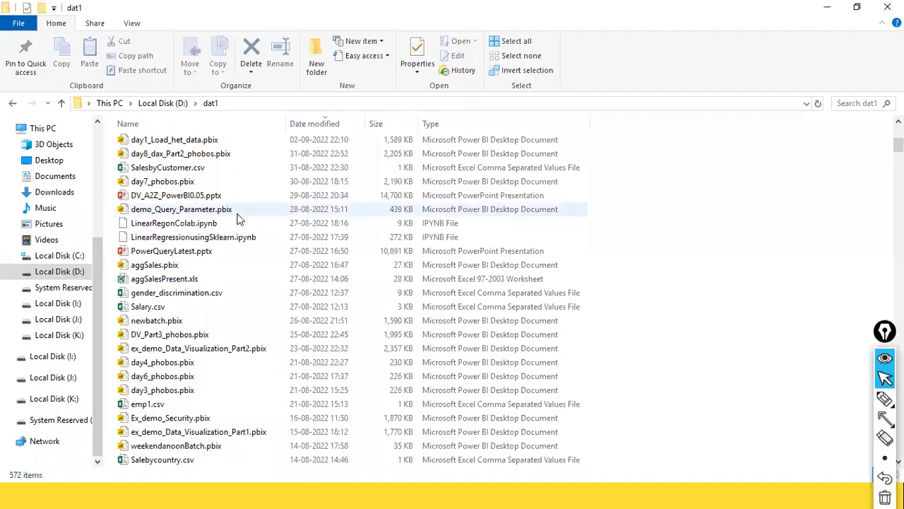
{"action": "scroll", "coordinate": [238, 220], "scroll_direction": "down", "scroll_amount": 4}
{"action": "left_click", "coordinate": [234, 241]}
{"action": "key", "text": "n"}
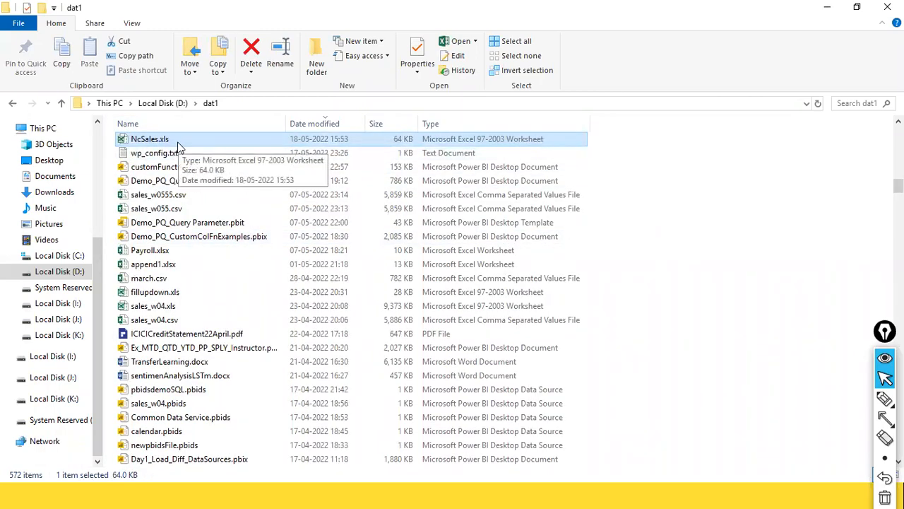
{"action": "left_click", "coordinate": [165, 252]}
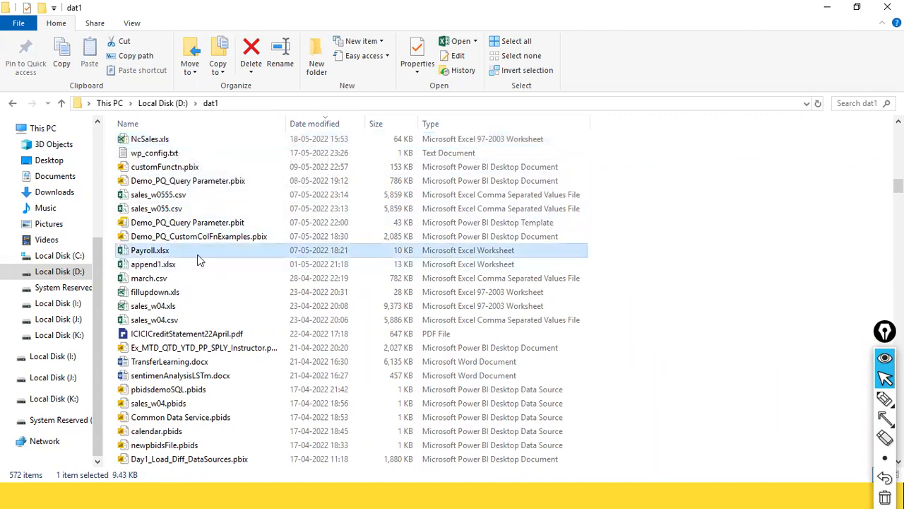
Open Payroll.xlsx in Excel and save it as Payroll.xls in Excel 97-2003 Workbook format
{"action": "double_click", "coordinate": [157, 255]}
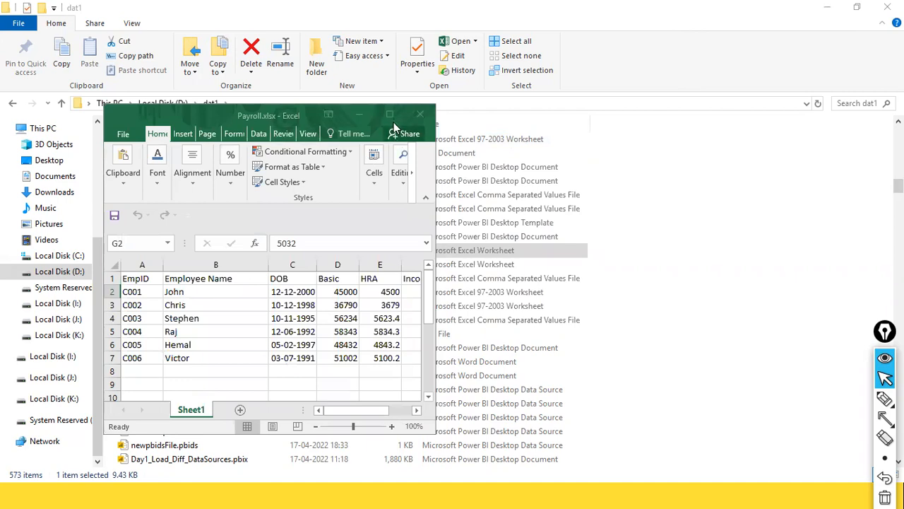
{"action": "left_click", "coordinate": [390, 117]}
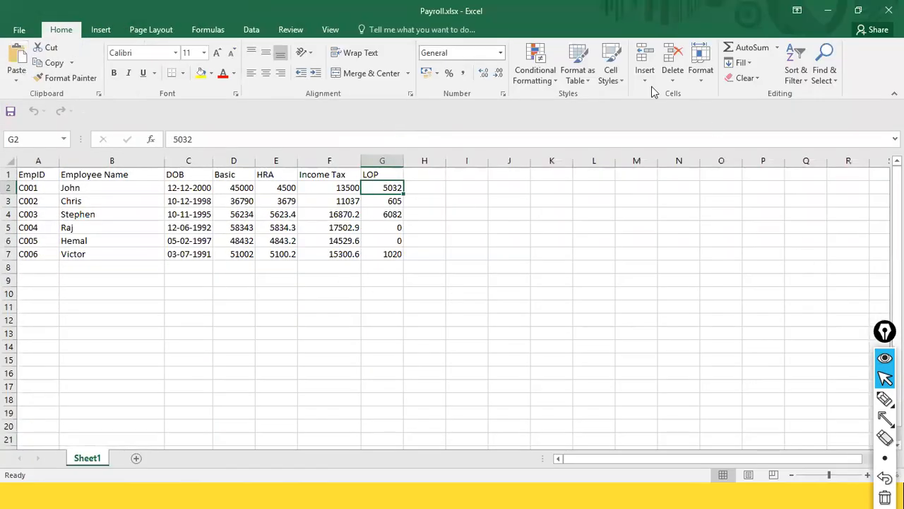
{"action": "left_click", "coordinate": [28, 30]}
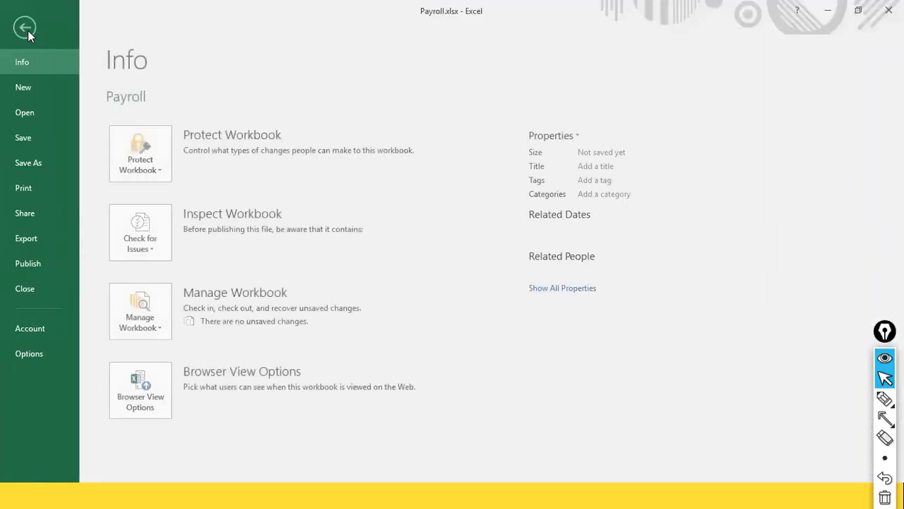
{"action": "left_click", "coordinate": [28, 163]}
{"action": "left_click", "coordinate": [148, 218]}
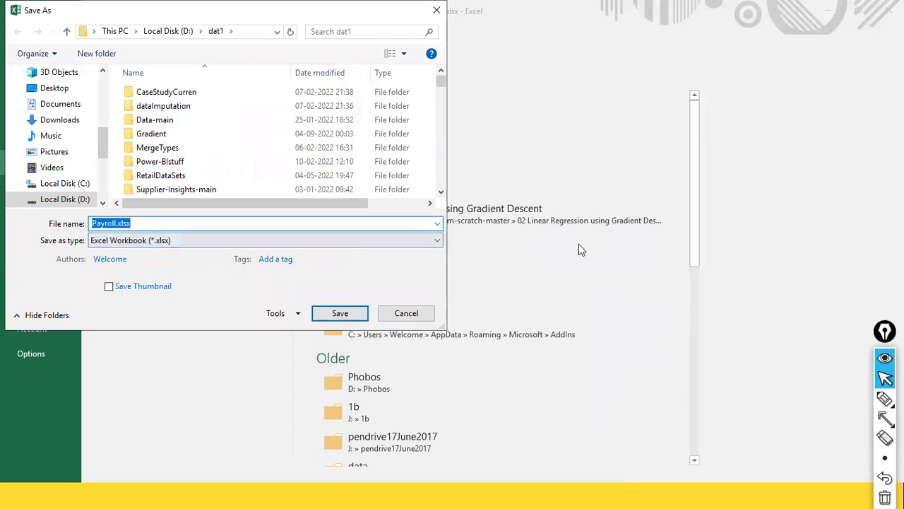
{"action": "left_click", "coordinate": [442, 239]}
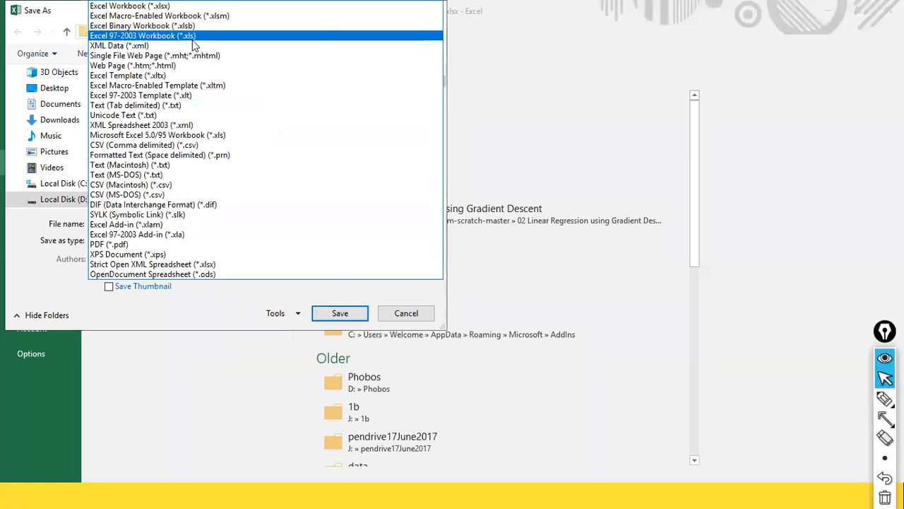
{"action": "left_click", "coordinate": [180, 36]}
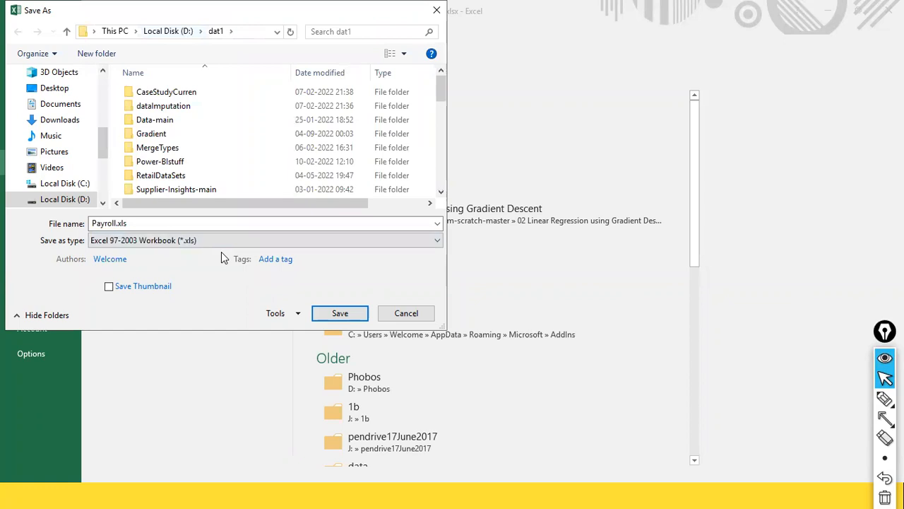
{"action": "double_click", "coordinate": [122, 223]}
{"action": "left_click", "coordinate": [122, 223]}
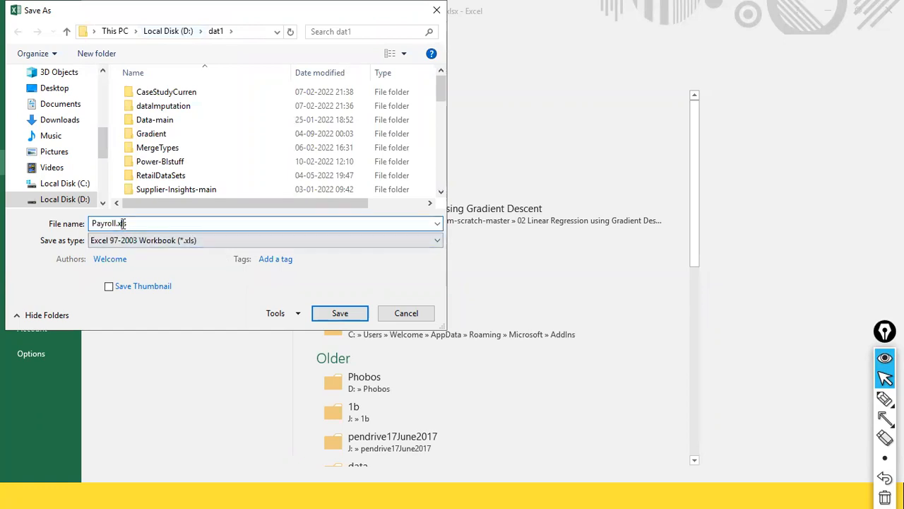
{"action": "left_click", "coordinate": [345, 313]}
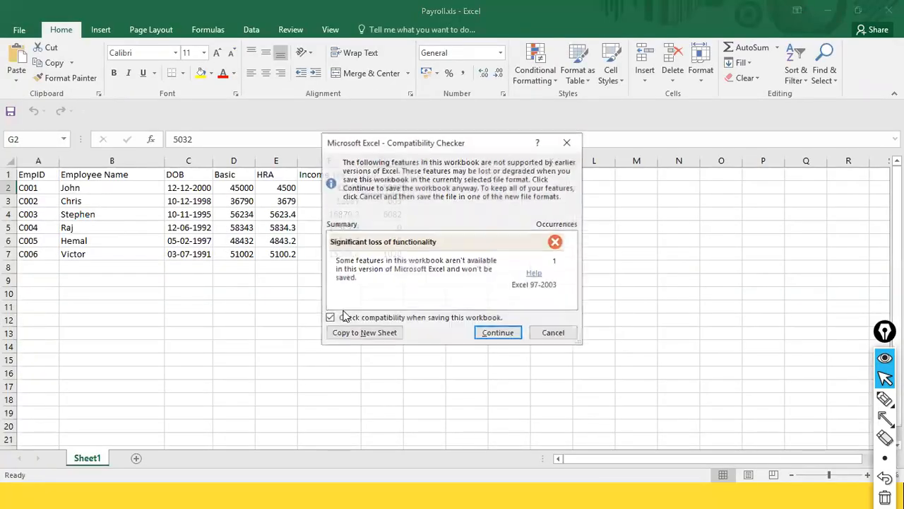
{"action": "left_click", "coordinate": [487, 333]}
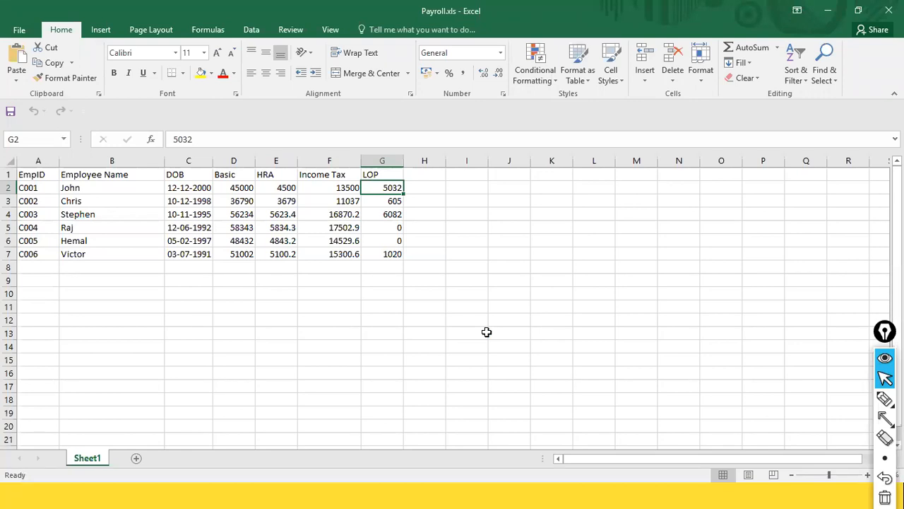
{"action": "key", "text": "alt+Tab"}
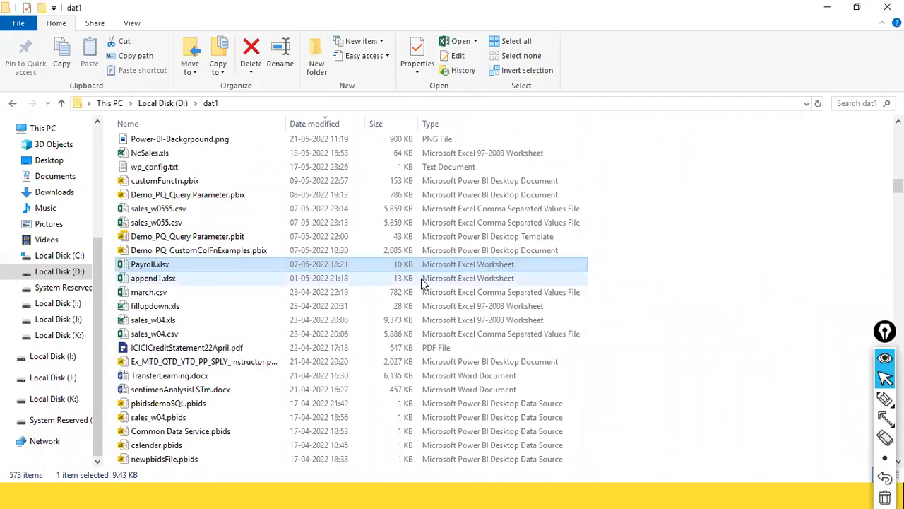
Find the new Payroll.xls at the top of dat1, open it in Excel, and close it again
{"action": "scroll", "coordinate": [423, 283], "scroll_direction": "up", "scroll_amount": 9}
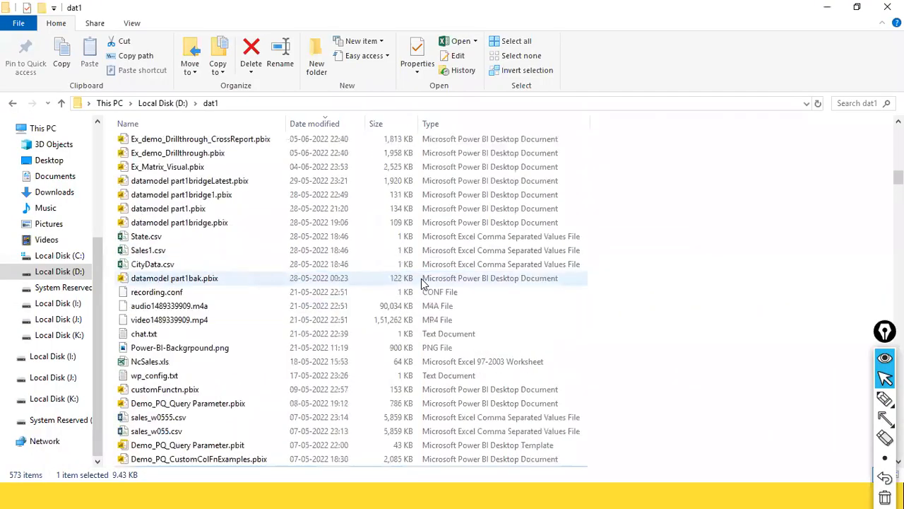
{"action": "scroll", "coordinate": [423, 283], "scroll_direction": "up", "scroll_amount": 1}
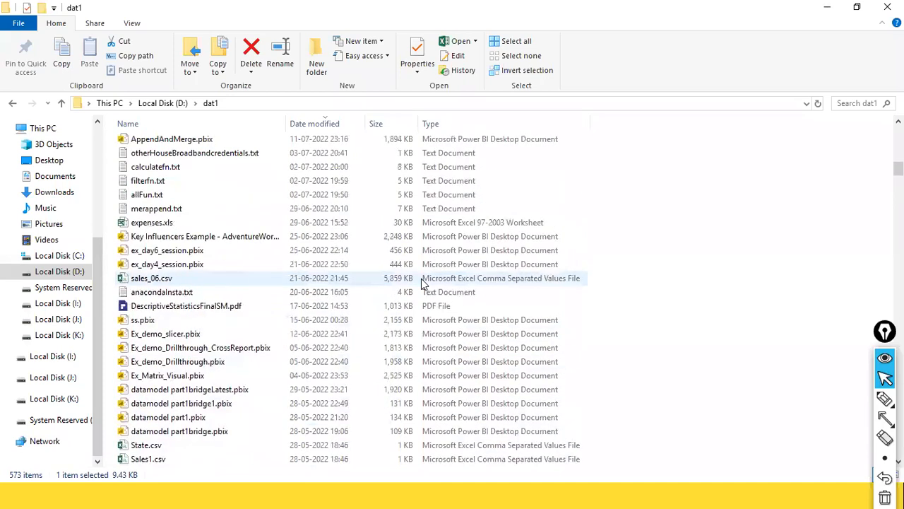
{"action": "scroll", "coordinate": [423, 282], "scroll_direction": "up", "scroll_amount": 3}
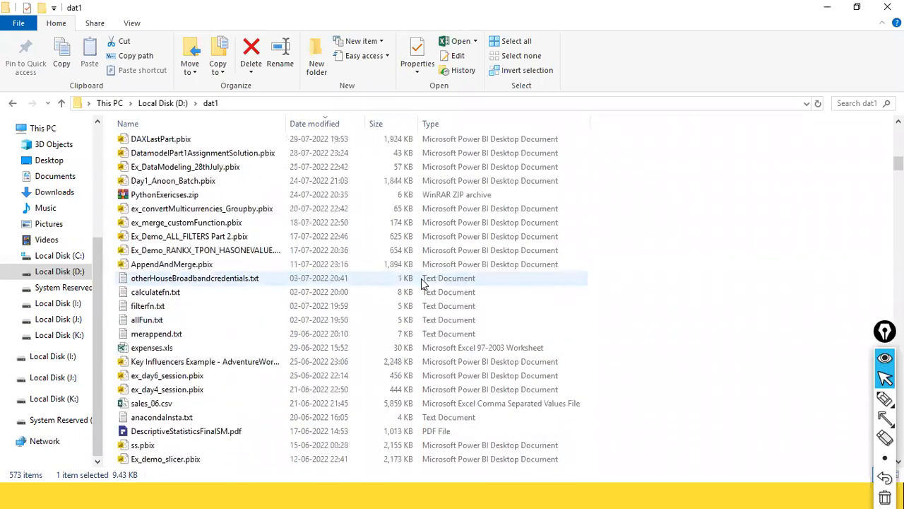
{"action": "scroll", "coordinate": [423, 282], "scroll_direction": "up", "scroll_amount": 20}
{"action": "scroll", "coordinate": [422, 282], "scroll_direction": "down", "scroll_amount": 2}
{"action": "scroll", "coordinate": [423, 283], "scroll_direction": "up", "scroll_amount": 2}
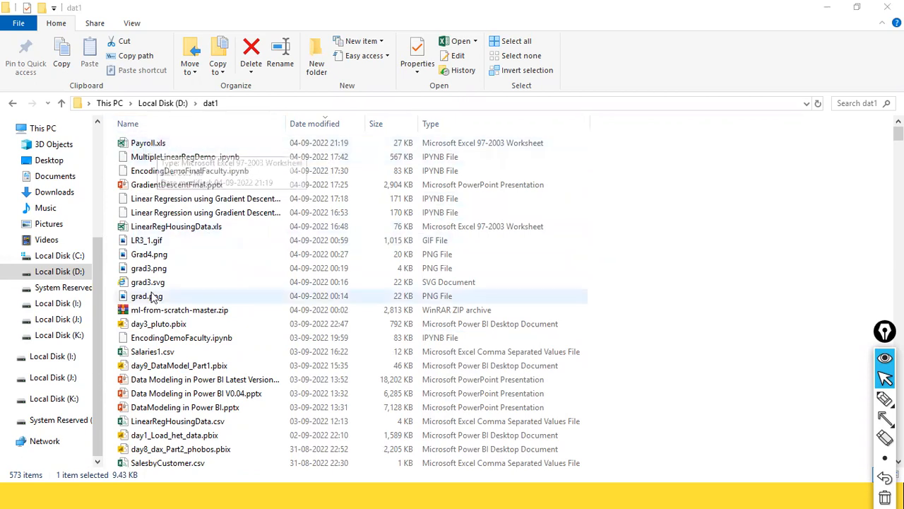
{"action": "key", "text": "alt+Tab"}
{"action": "key", "text": "Escape"}
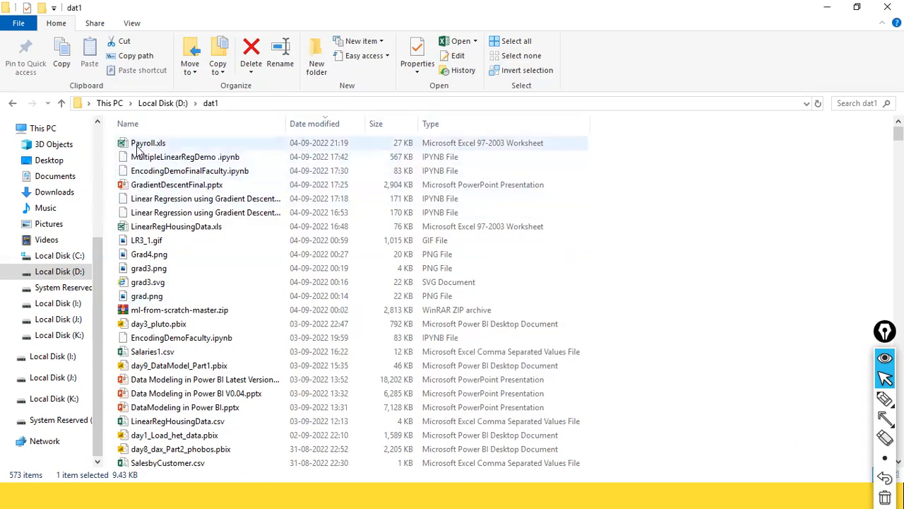
{"action": "double_click", "coordinate": [145, 143]}
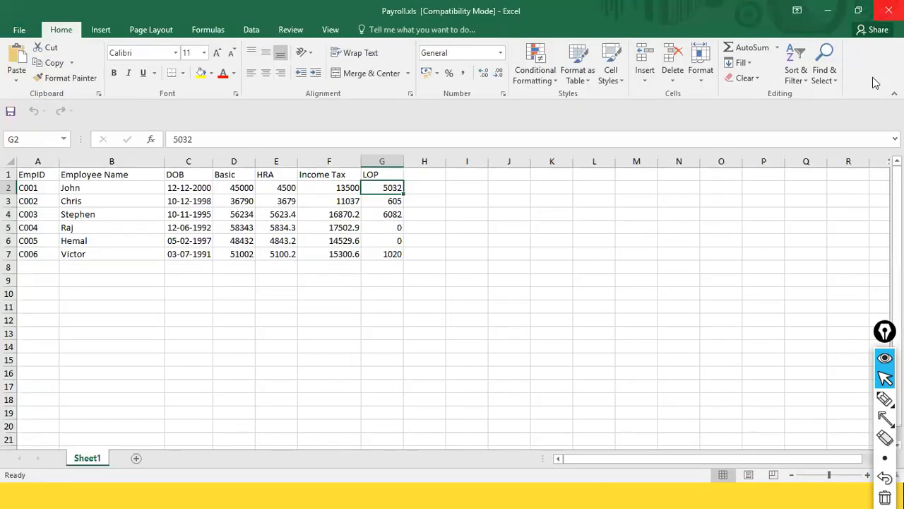
{"action": "left_click", "coordinate": [888, 9]}
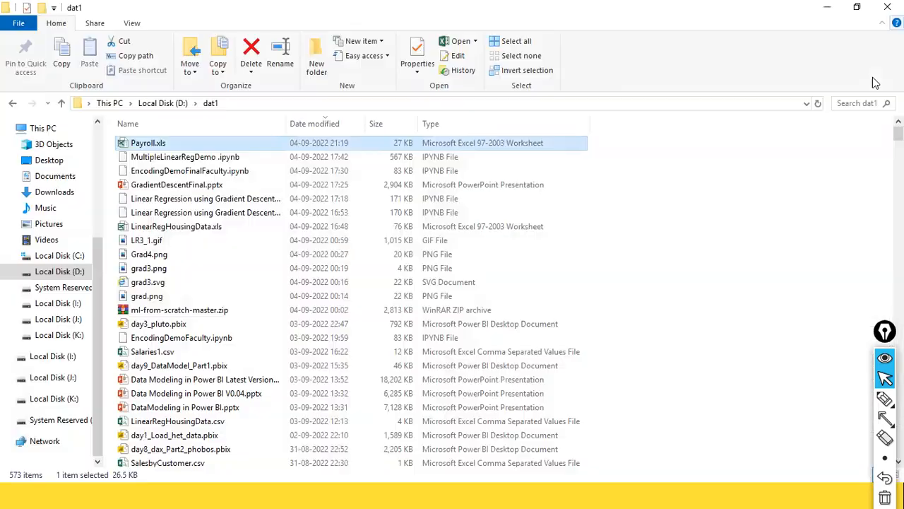
{"action": "left_click", "coordinate": [170, 310]}
Open NcSales.xls in Excel, check its sales rows through row 93, reopen it, then return to SSMS
{"action": "type", "text": "nc"}
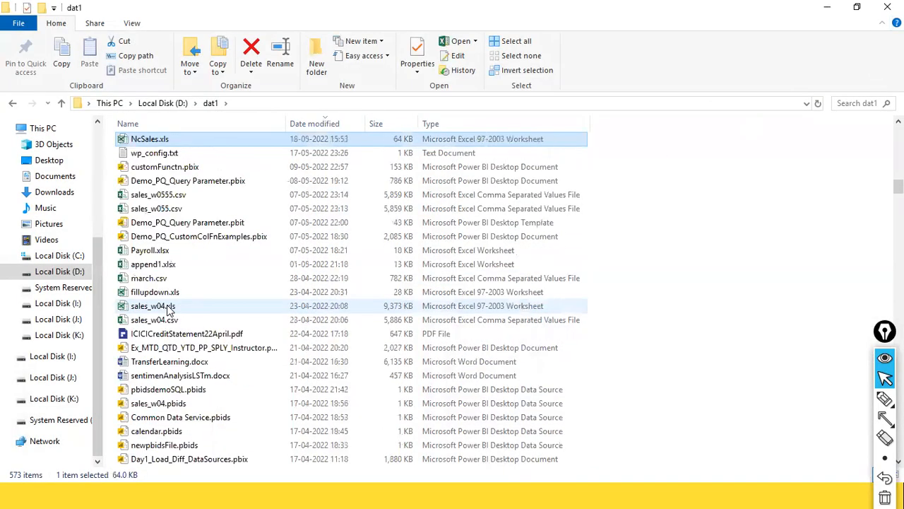
{"action": "double_click", "coordinate": [138, 141]}
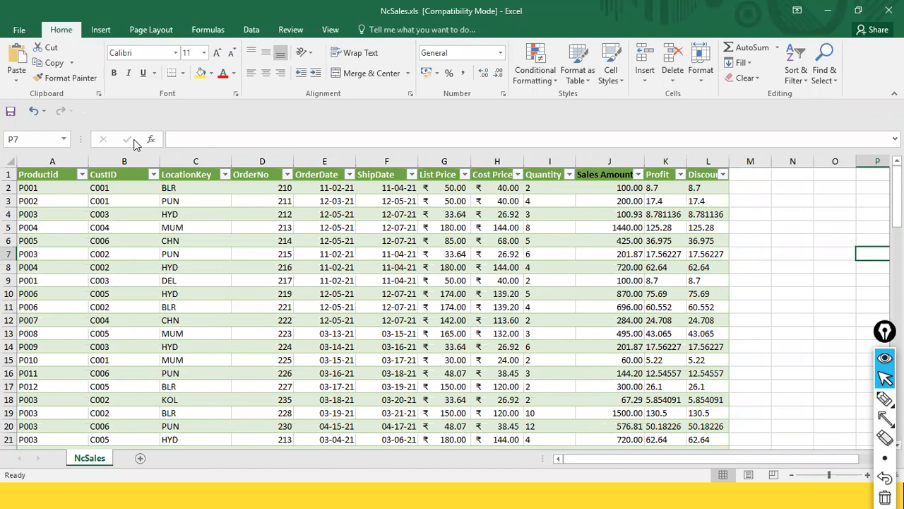
{"action": "scroll", "coordinate": [98, 315], "scroll_direction": "down", "scroll_amount": 20}
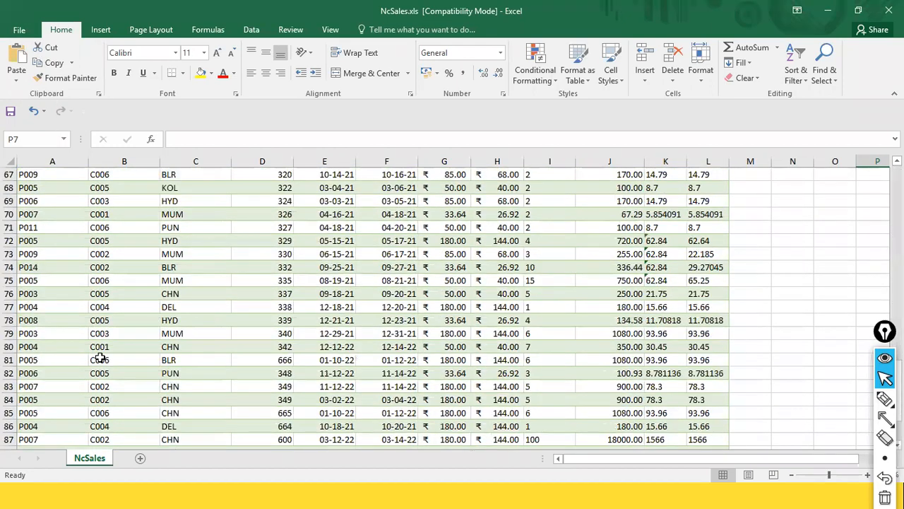
{"action": "scroll", "coordinate": [98, 353], "scroll_direction": "up", "scroll_amount": 8}
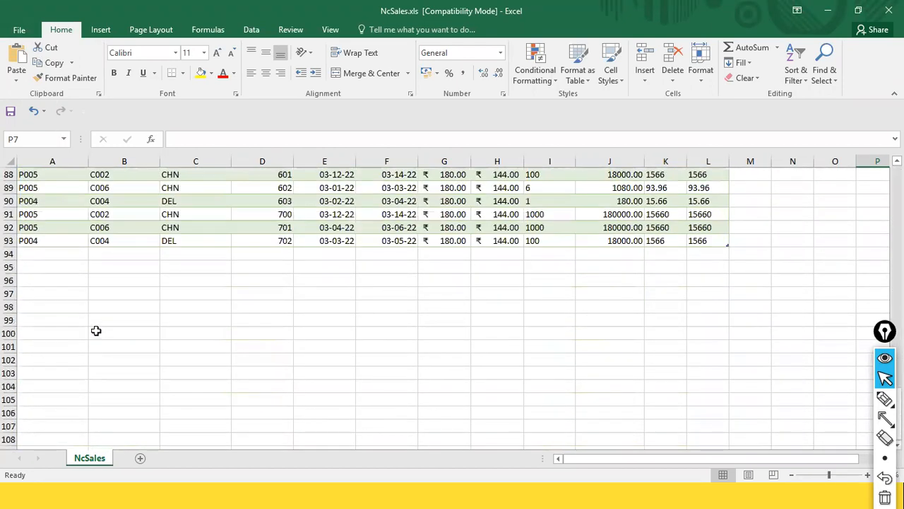
{"action": "left_click", "coordinate": [40, 230]}
{"action": "scroll", "coordinate": [41, 242], "scroll_direction": "up", "scroll_amount": 20}
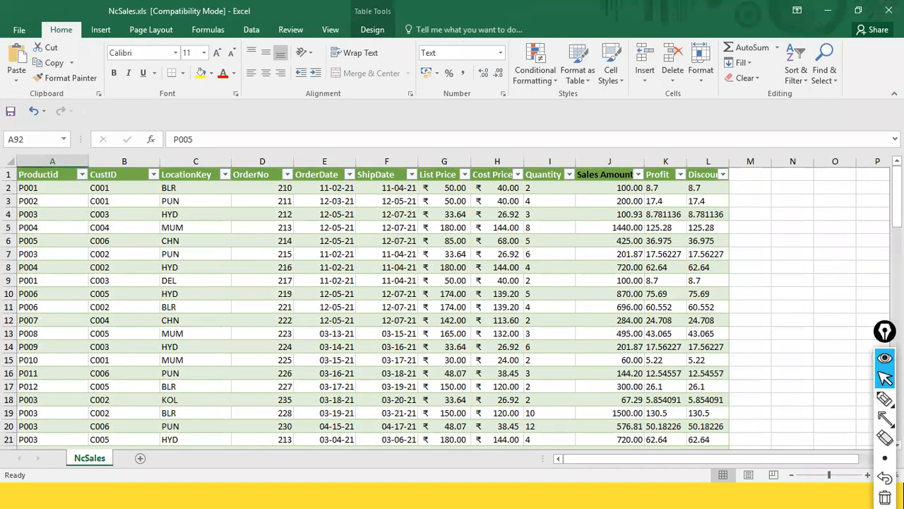
{"action": "left_click", "coordinate": [888, 9]}
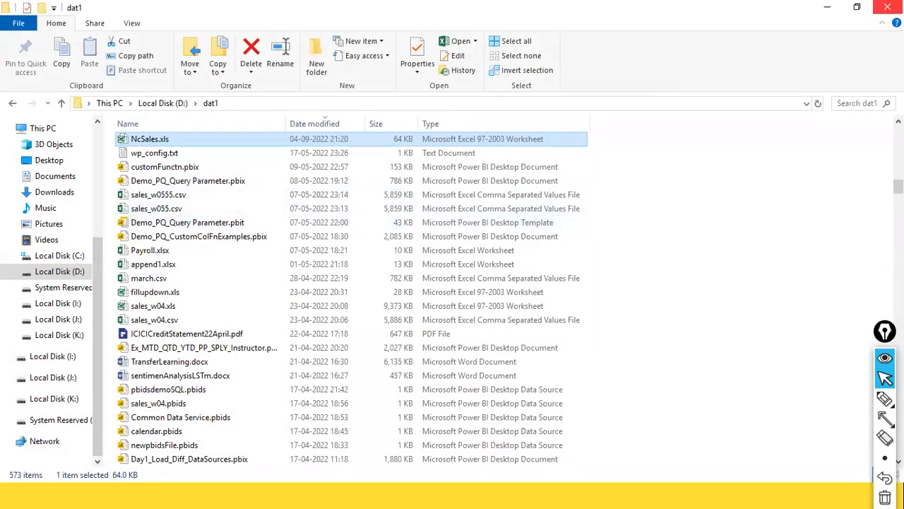
{"action": "double_click", "coordinate": [158, 140]}
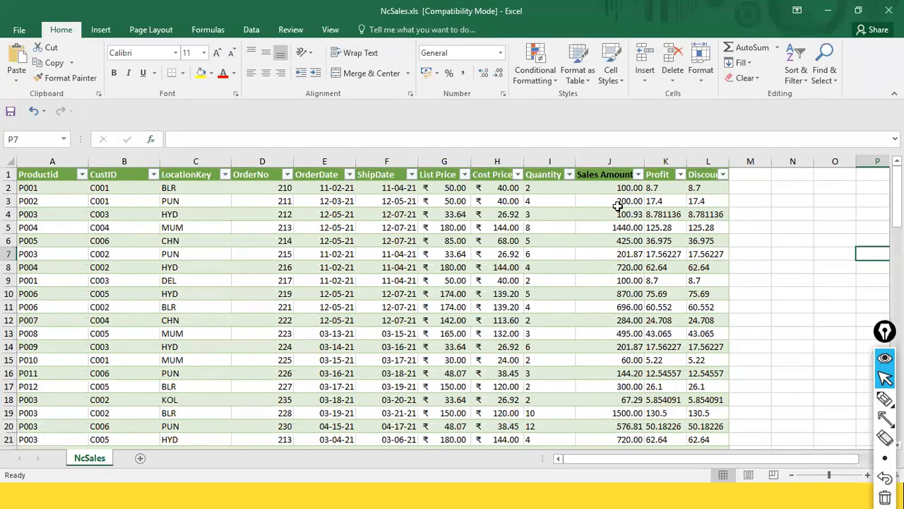
{"action": "key", "text": "alt+Tab"}
{"action": "key", "text": "alt+Tab"}
{"action": "key", "text": "alt+Tab"}
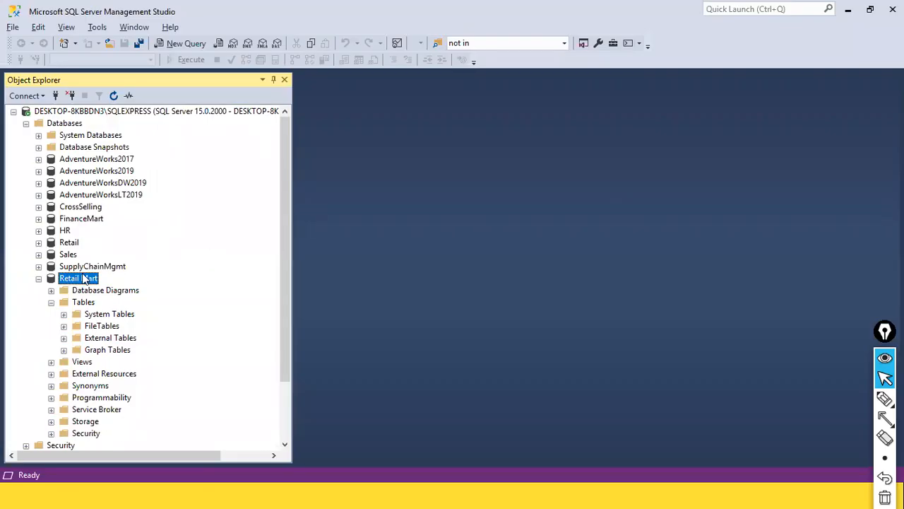
Launch Tasks > Import Data on the Retail Mart database to start the Import and Export Wizard
{"action": "right_click", "coordinate": [86, 280]}
{"action": "left_click", "coordinate": [61, 111]}
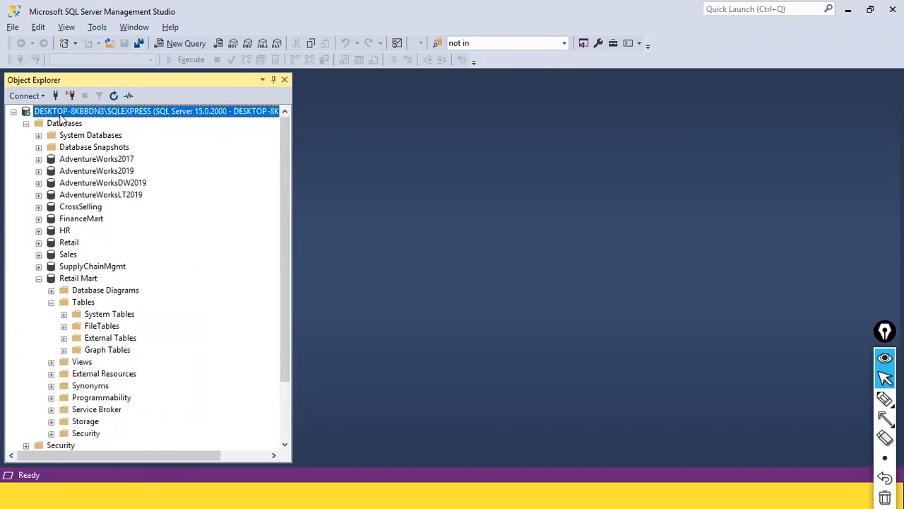
{"action": "left_click", "coordinate": [63, 125]}
{"action": "right_click", "coordinate": [75, 125]}
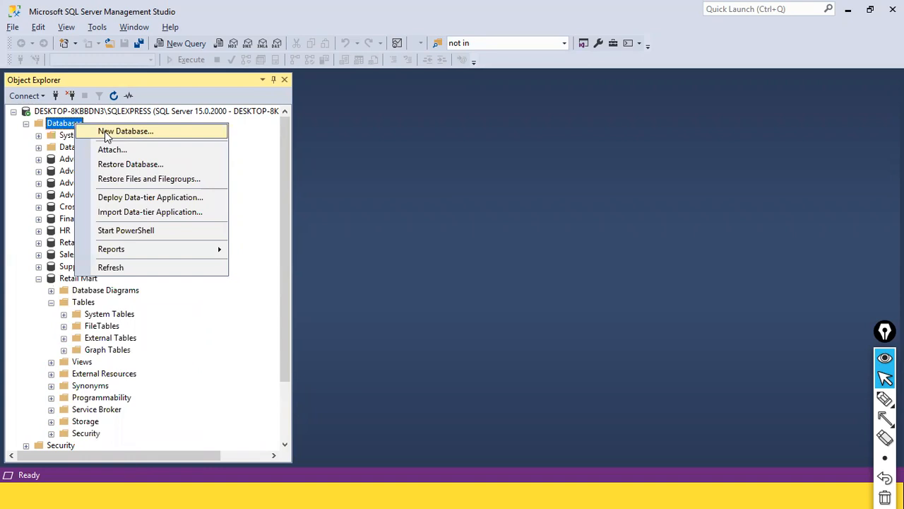
{"action": "left_click", "coordinate": [73, 269]}
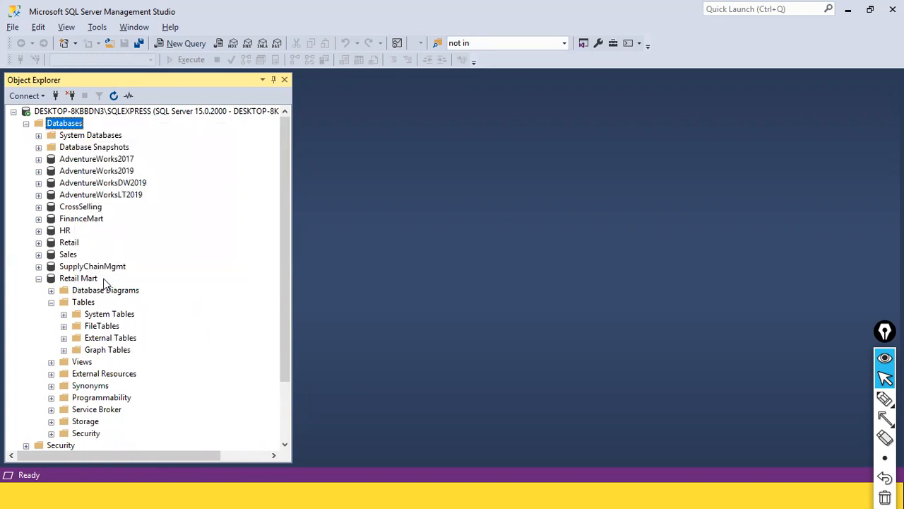
{"action": "left_click", "coordinate": [88, 281]}
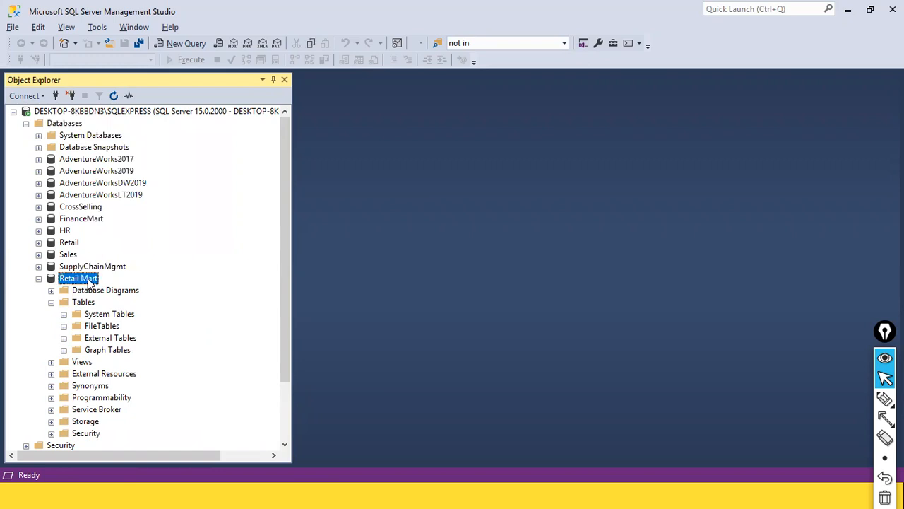
{"action": "right_click", "coordinate": [90, 283]}
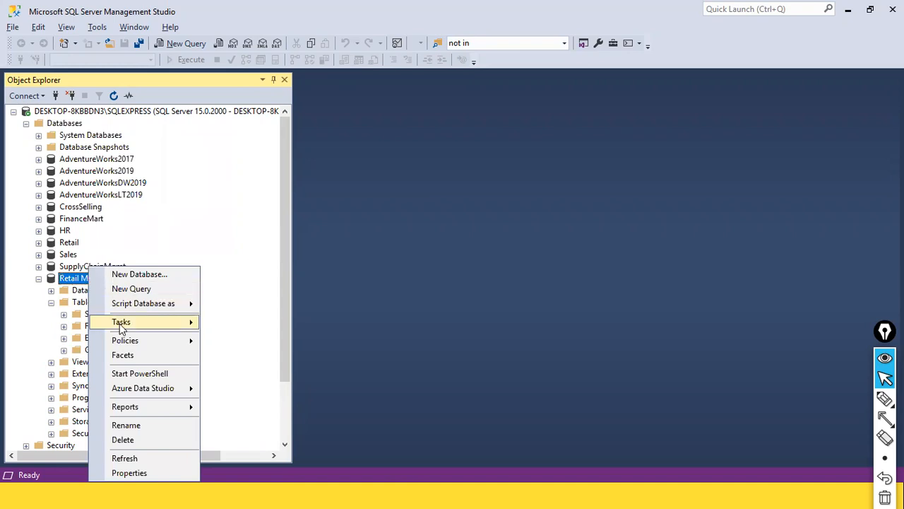
{"action": "mouse_move", "coordinate": [121, 323]}
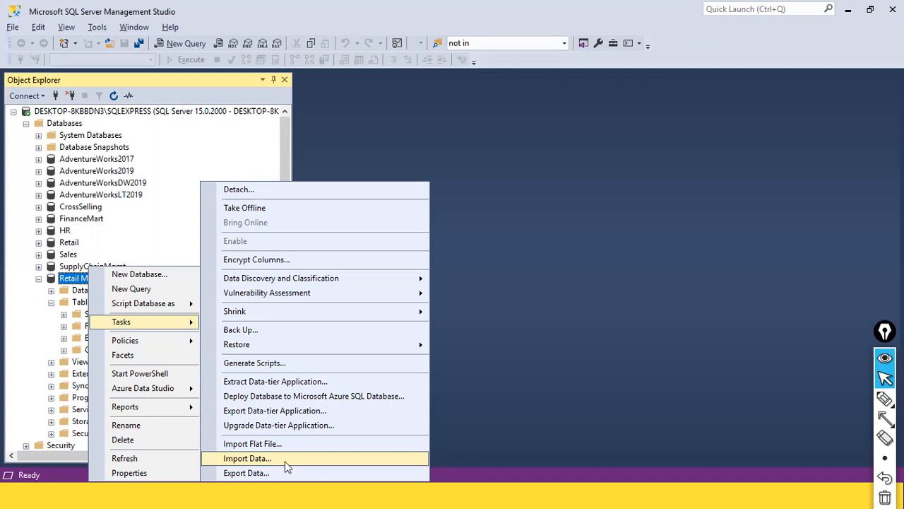
{"action": "left_click", "coordinate": [261, 458]}
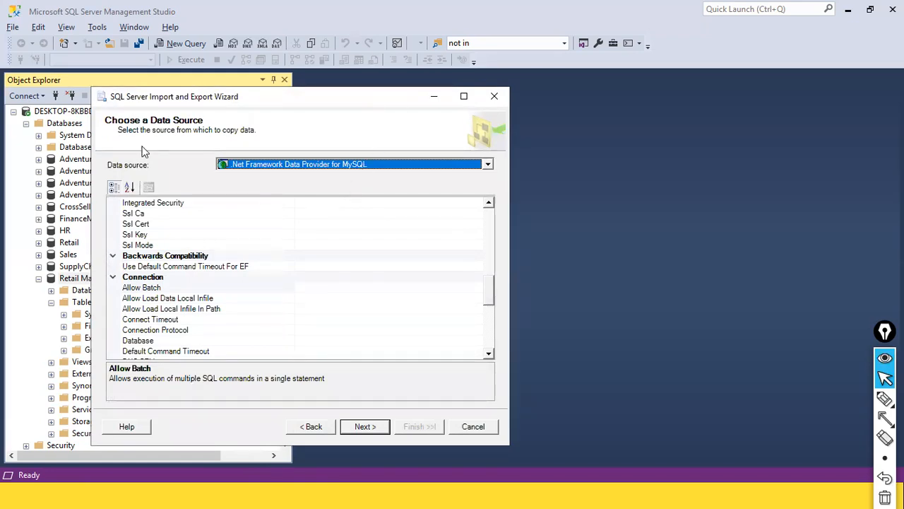
Choose Microsoft Excel as the import data source
{"action": "left_click", "coordinate": [488, 164]}
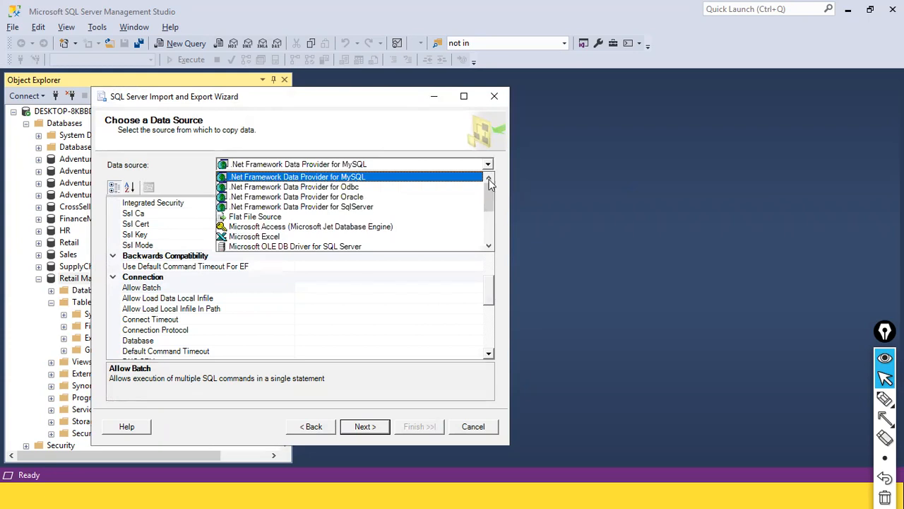
{"action": "left_click", "coordinate": [253, 236]}
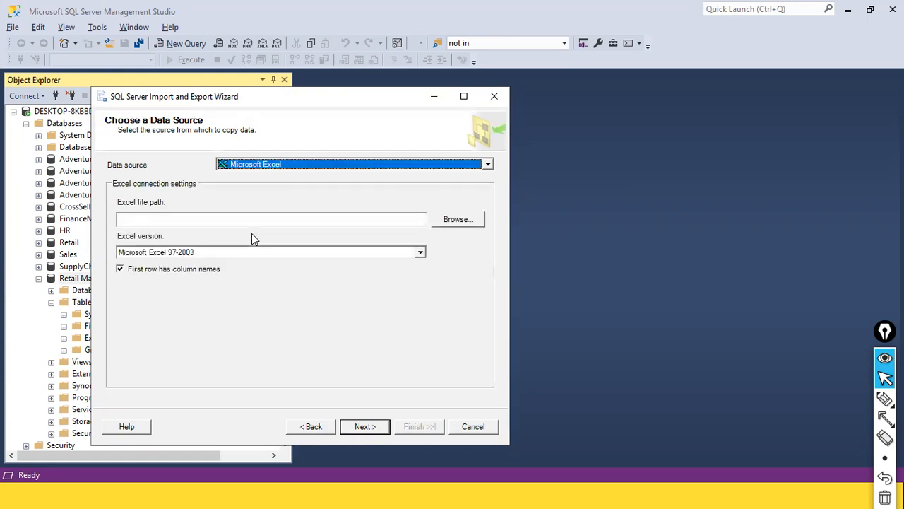
{"action": "left_click", "coordinate": [173, 221]}
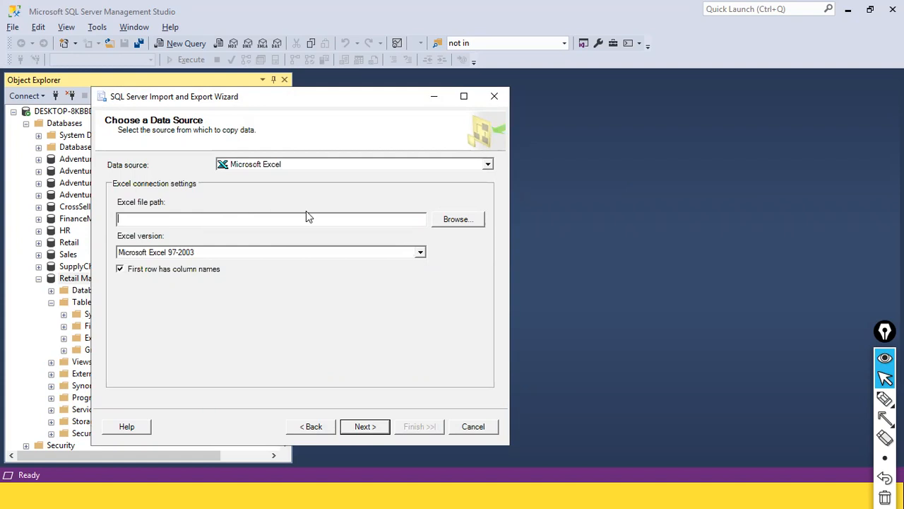
Pick D:\dat1\NcSales.xls as the Excel source file and continue to the destination step
{"action": "left_click", "coordinate": [465, 223]}
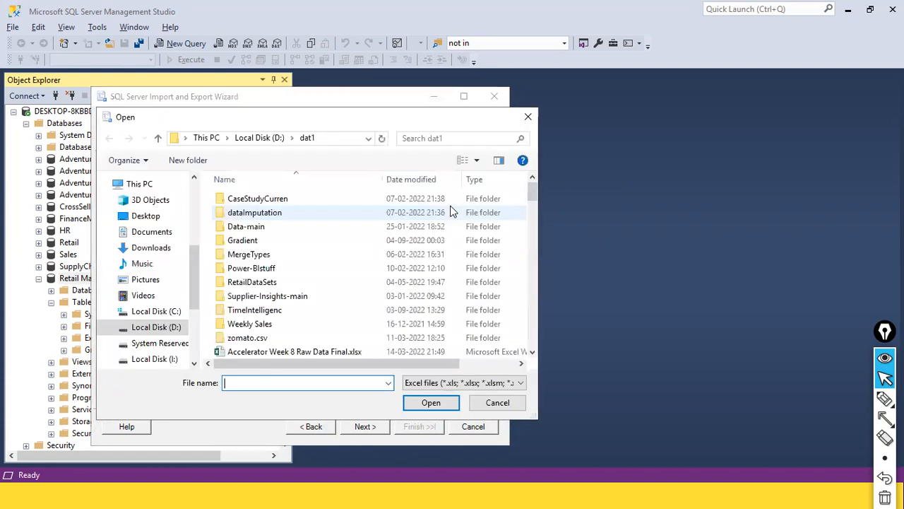
{"action": "type", "text": "ncs"}
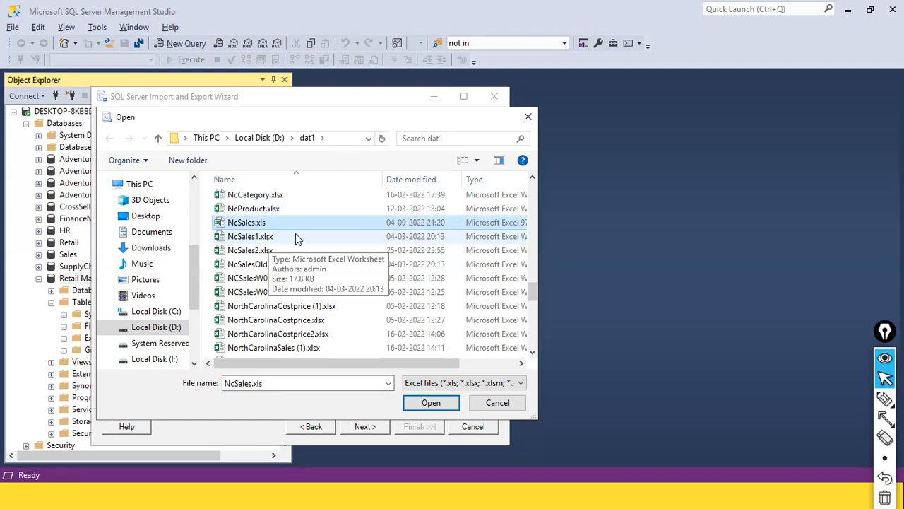
{"action": "left_click", "coordinate": [234, 226]}
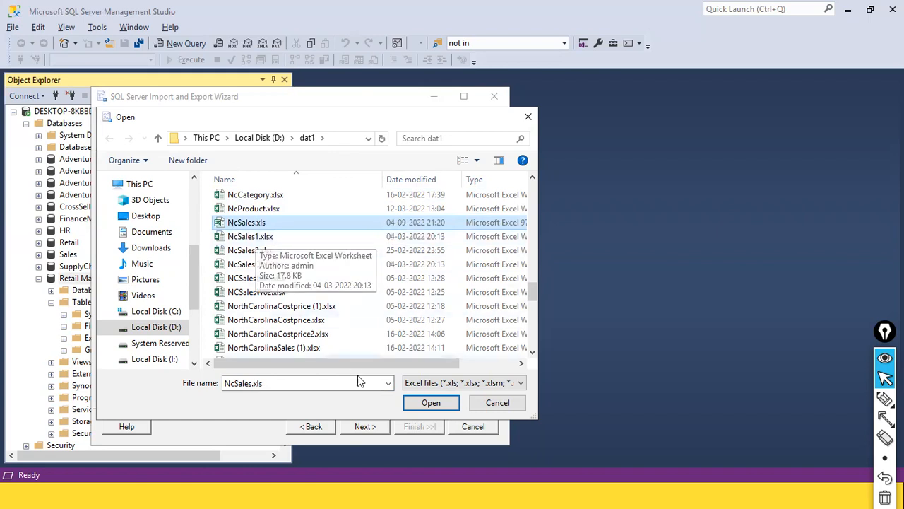
{"action": "left_click", "coordinate": [424, 404]}
{"action": "left_click", "coordinate": [423, 404]}
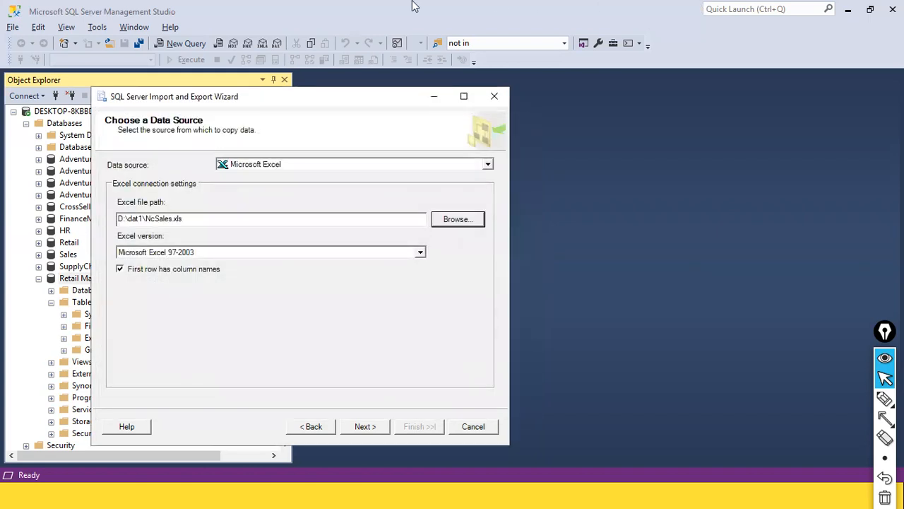
{"action": "left_click_drag", "start_coordinate": [195, 222], "coordinate": [103, 207]}
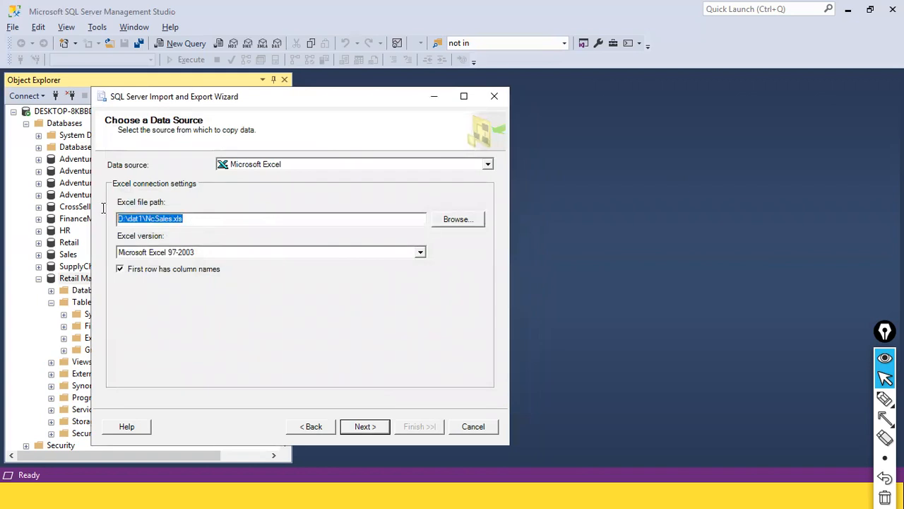
{"action": "left_click", "coordinate": [183, 220]}
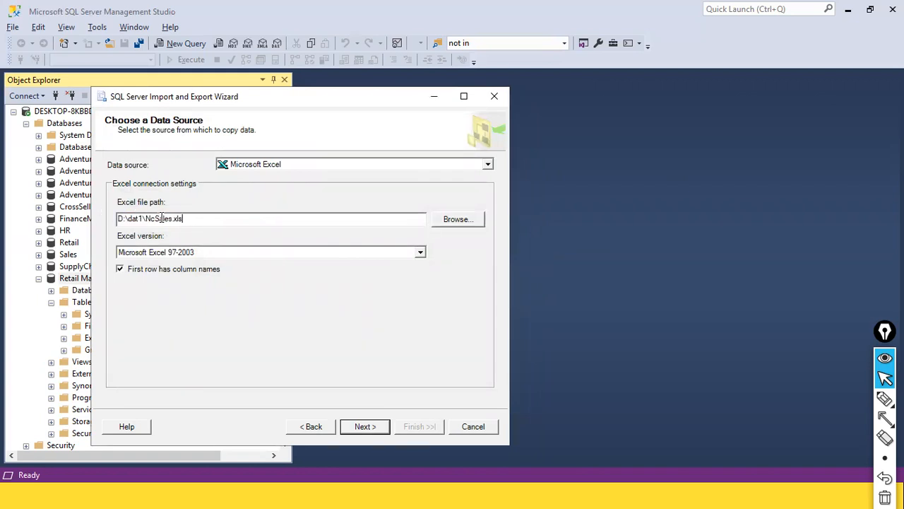
{"action": "left_click_drag", "start_coordinate": [122, 219], "coordinate": [187, 219]}
{"action": "left_click", "coordinate": [192, 221]}
{"action": "left_click", "coordinate": [365, 427]}
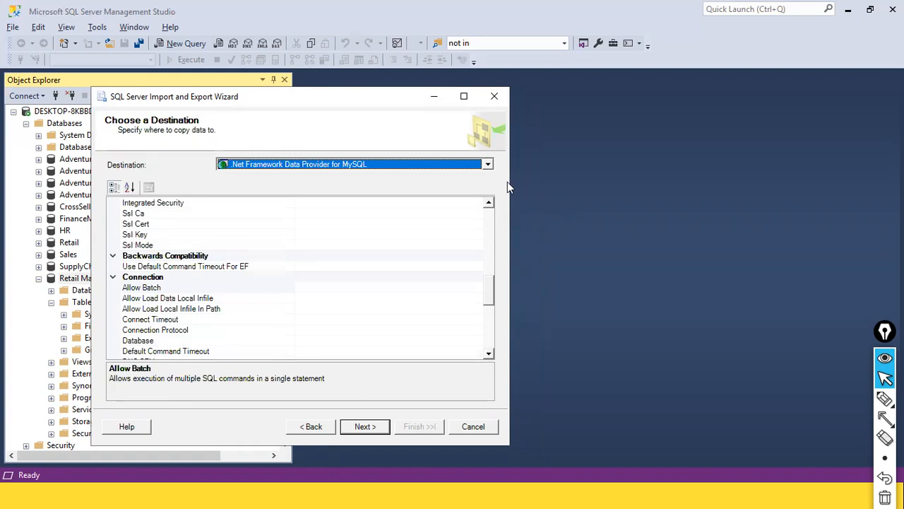
Set the destination to SQL Server Native Client 11.0 with the FinanceMart database
{"action": "left_click", "coordinate": [487, 164]}
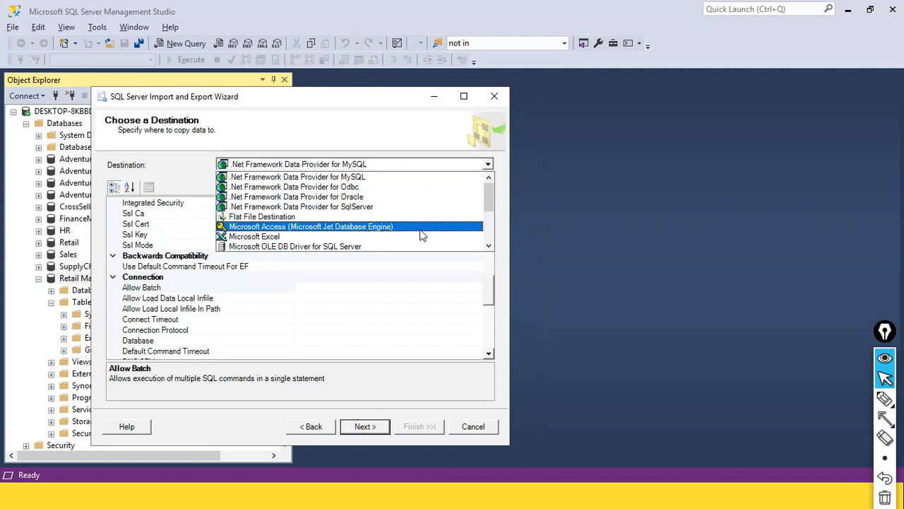
{"action": "scroll", "coordinate": [422, 234], "scroll_direction": "down", "scroll_amount": 3}
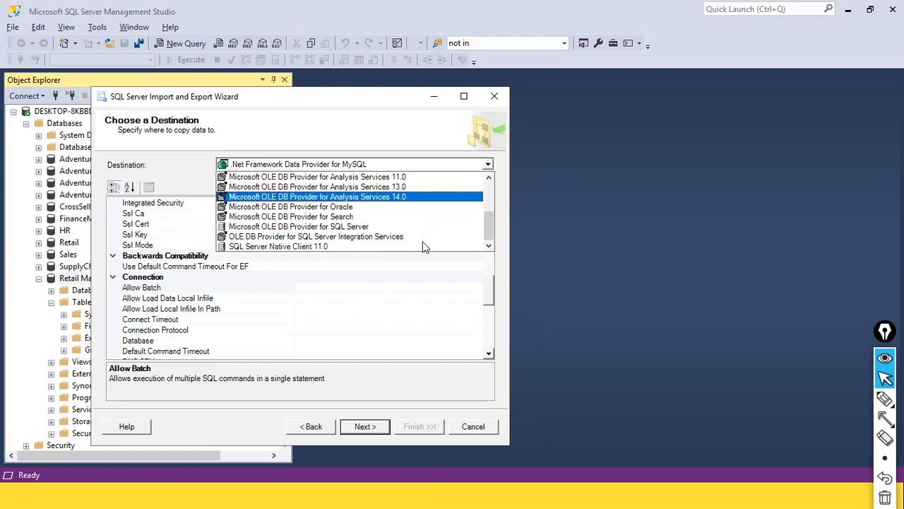
{"action": "left_click", "coordinate": [311, 246]}
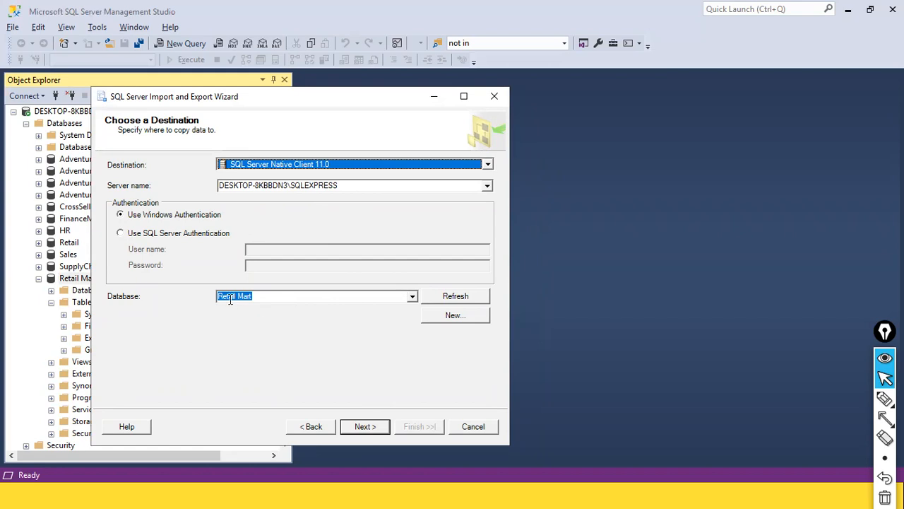
{"action": "left_click", "coordinate": [412, 297]}
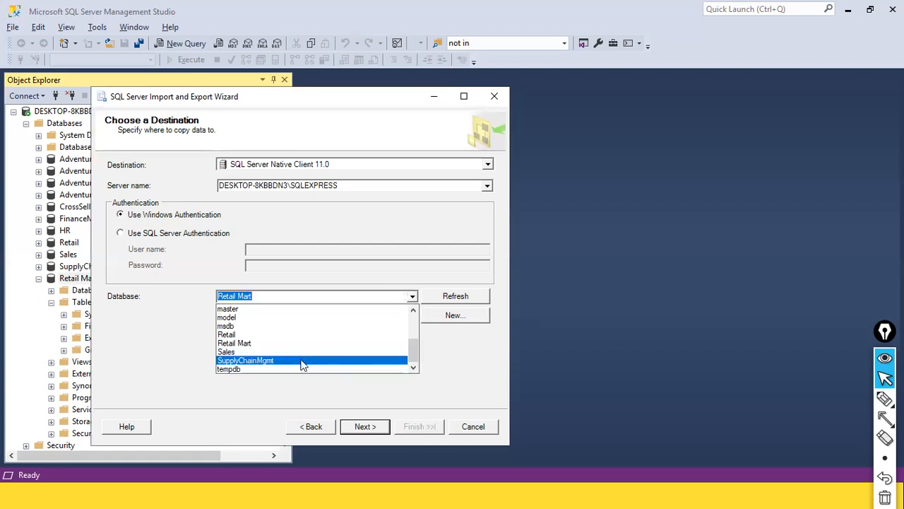
{"action": "left_click", "coordinate": [302, 361]}
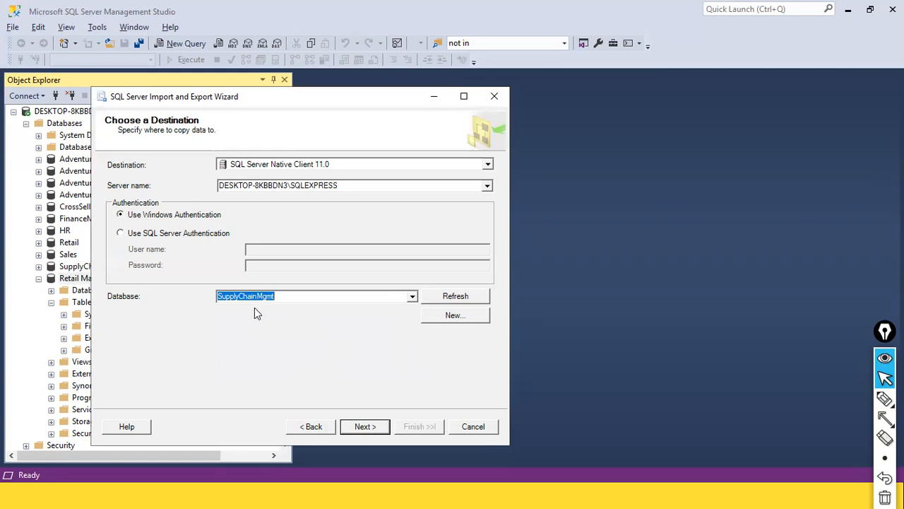
{"action": "left_click", "coordinate": [414, 296]}
{"action": "scroll", "coordinate": [370, 318], "scroll_direction": "up", "scroll_amount": 3}
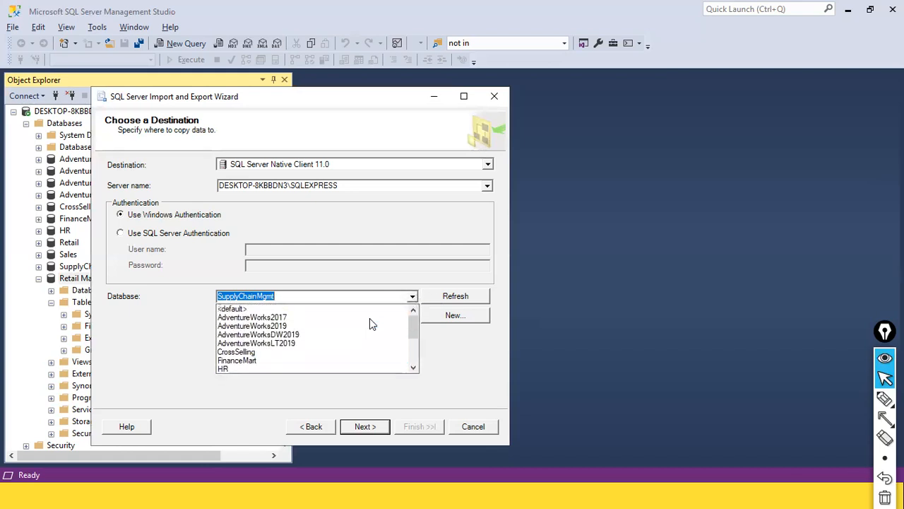
{"action": "scroll", "coordinate": [370, 319], "scroll_direction": "down", "scroll_amount": 2}
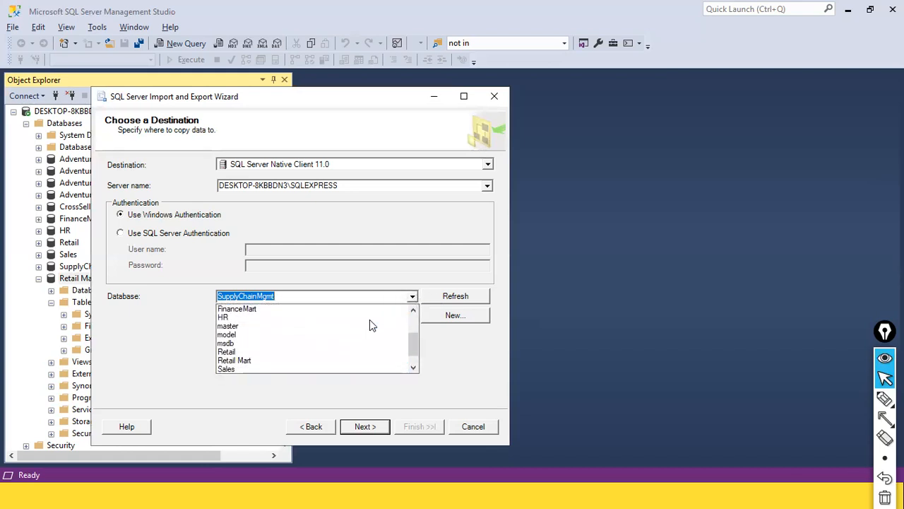
{"action": "left_click", "coordinate": [297, 309]}
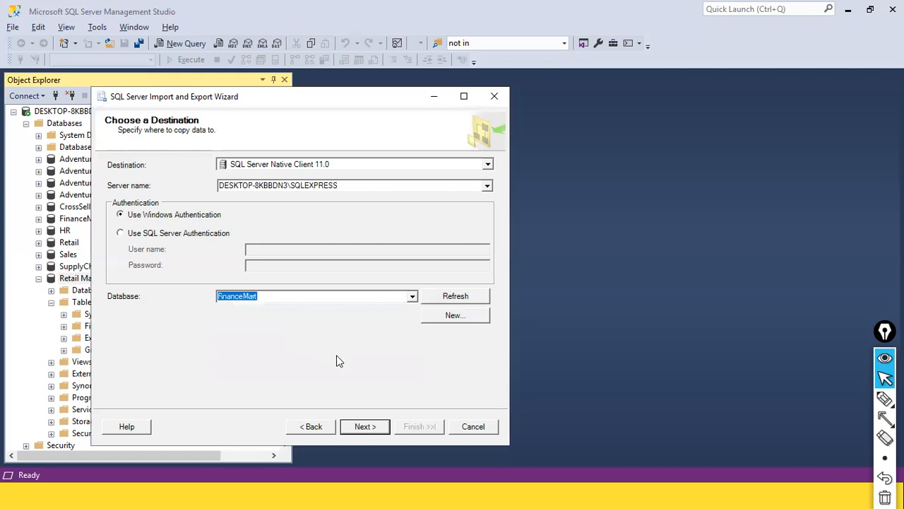
{"action": "left_click", "coordinate": [365, 426]}
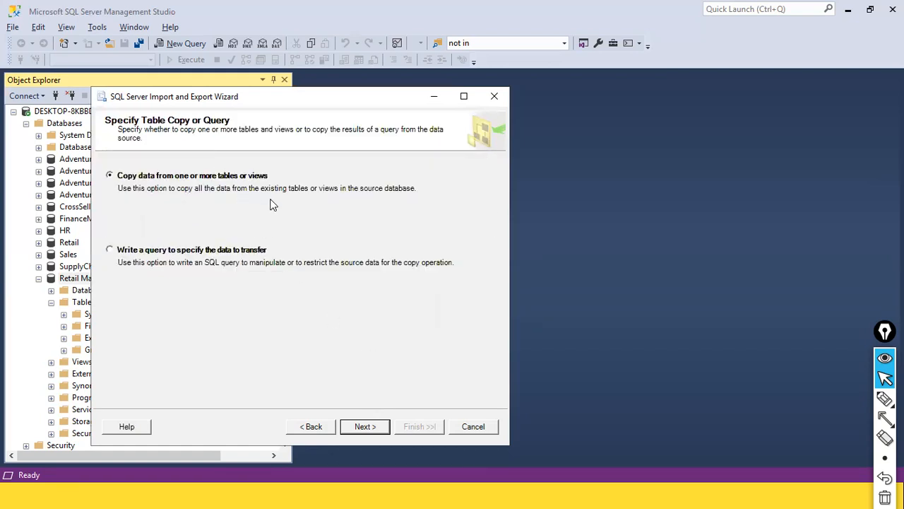
Copy from existing tables, include the NcSales$ sheet, and review its column mappings
{"action": "left_click", "coordinate": [363, 425]}
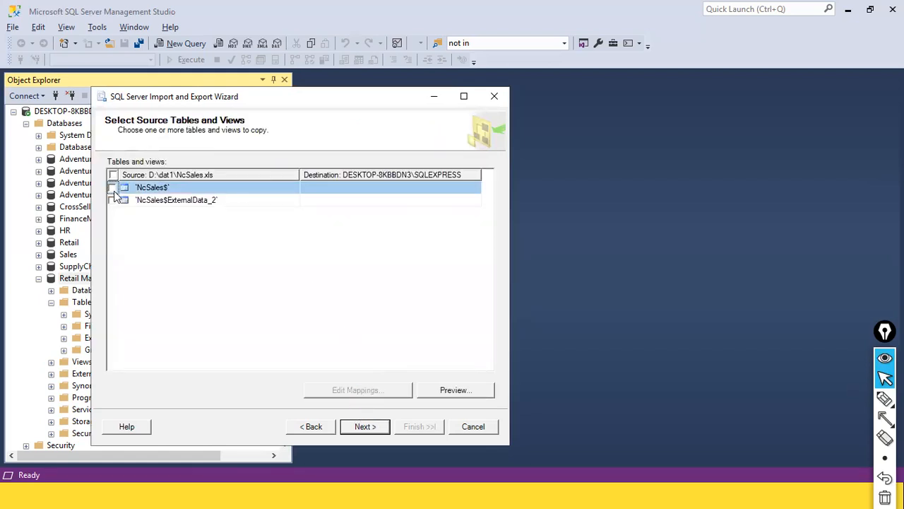
{"action": "left_click", "coordinate": [113, 188]}
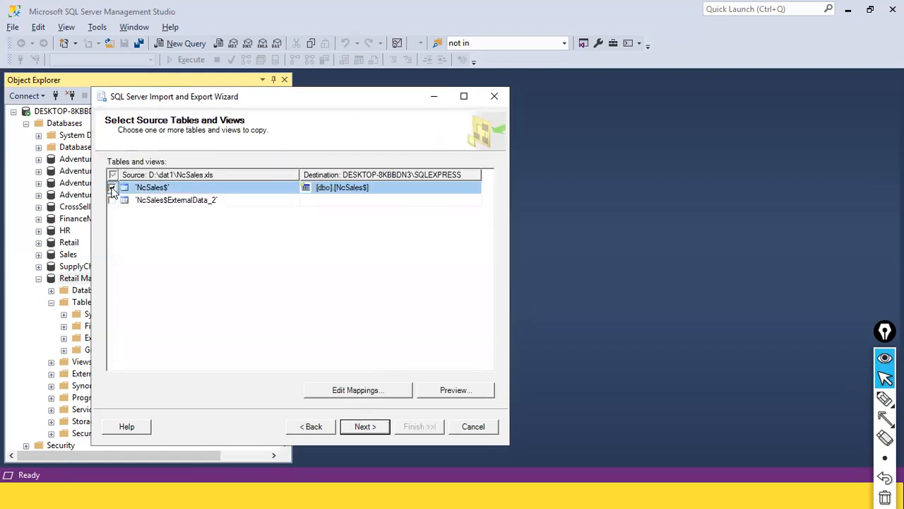
{"action": "left_click", "coordinate": [368, 390]}
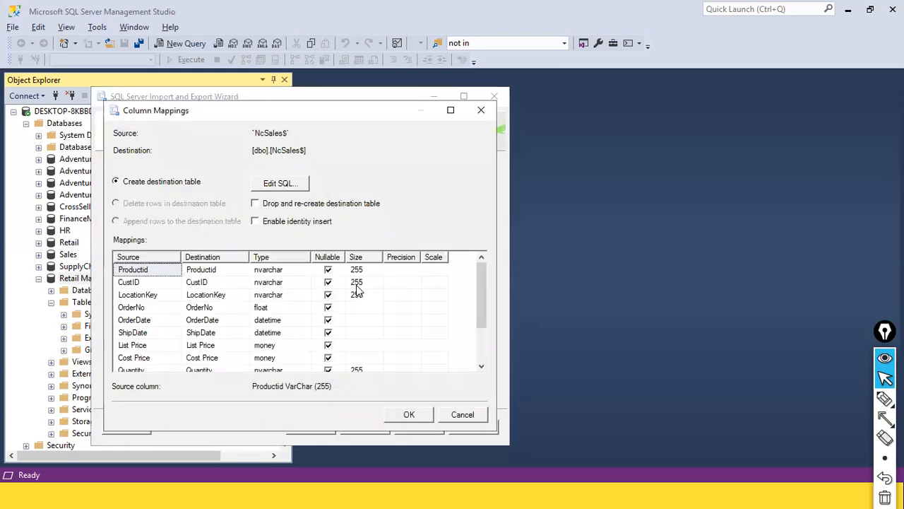
{"action": "scroll", "coordinate": [157, 279], "scroll_direction": "down", "scroll_amount": 2}
{"action": "scroll", "coordinate": [158, 286], "scroll_direction": "up", "scroll_amount": 2}
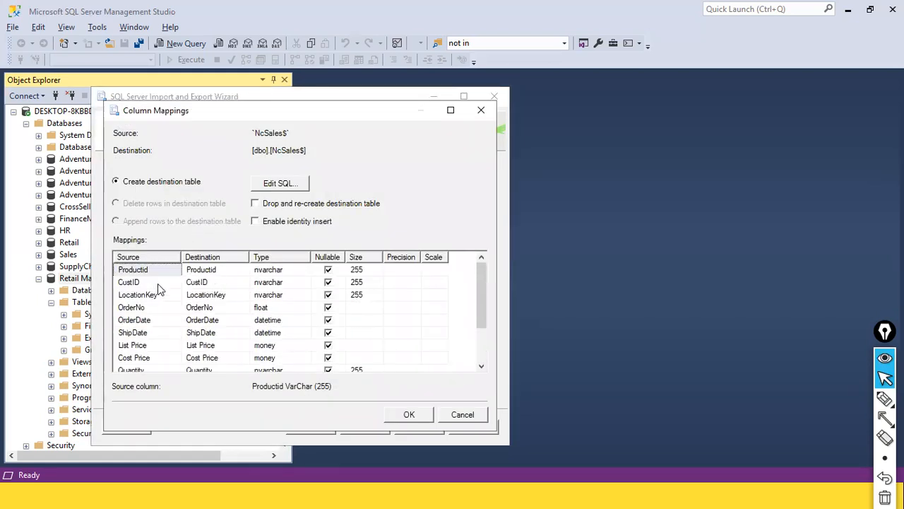
{"action": "left_click", "coordinate": [122, 335]}
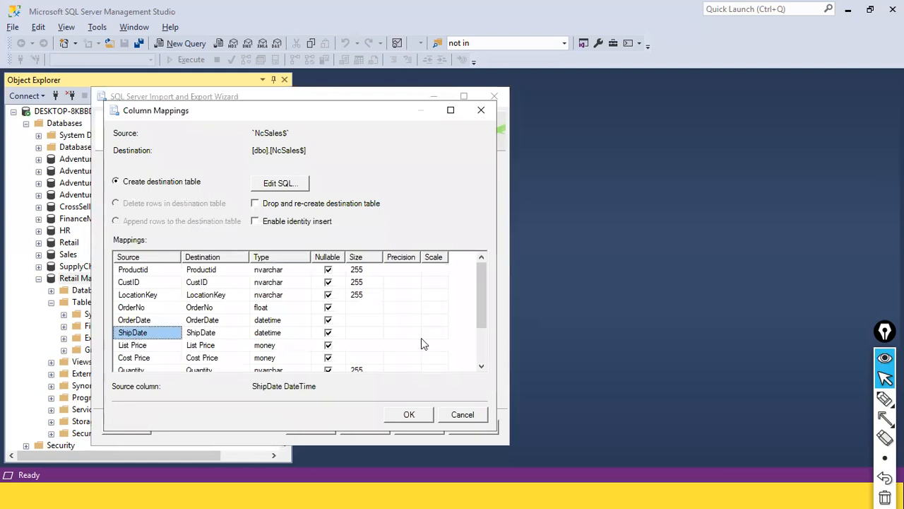
{"action": "left_click", "coordinate": [387, 346]}
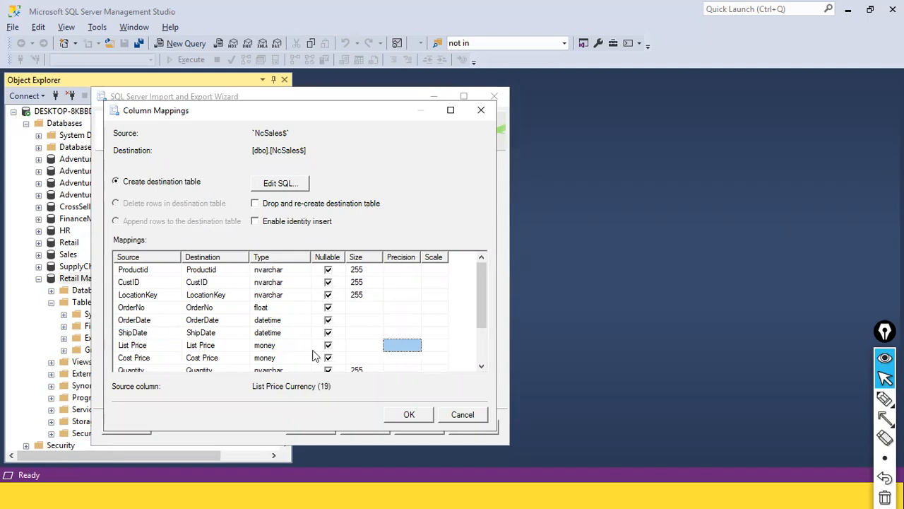
{"action": "left_click", "coordinate": [170, 333]}
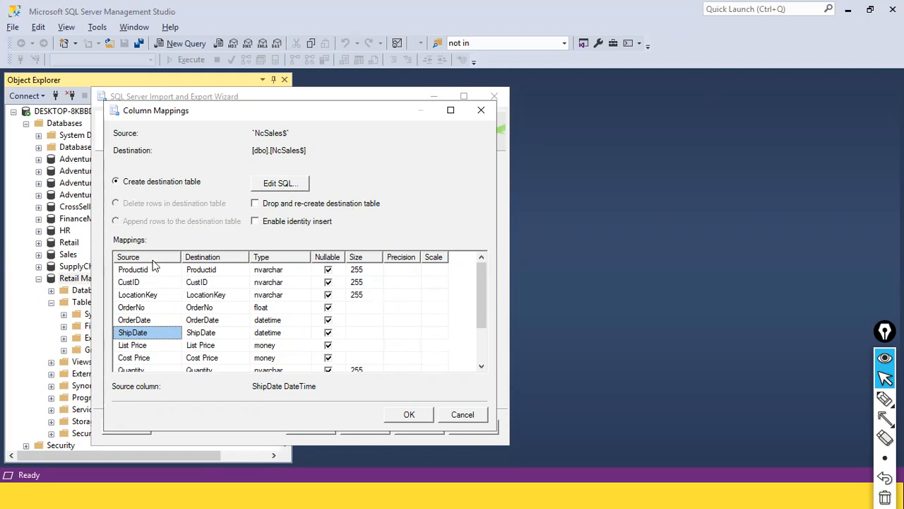
Rename the ShipDate and OrderDate destination columns to Ship_Date and Order_Date
{"action": "left_click", "coordinate": [210, 334]}
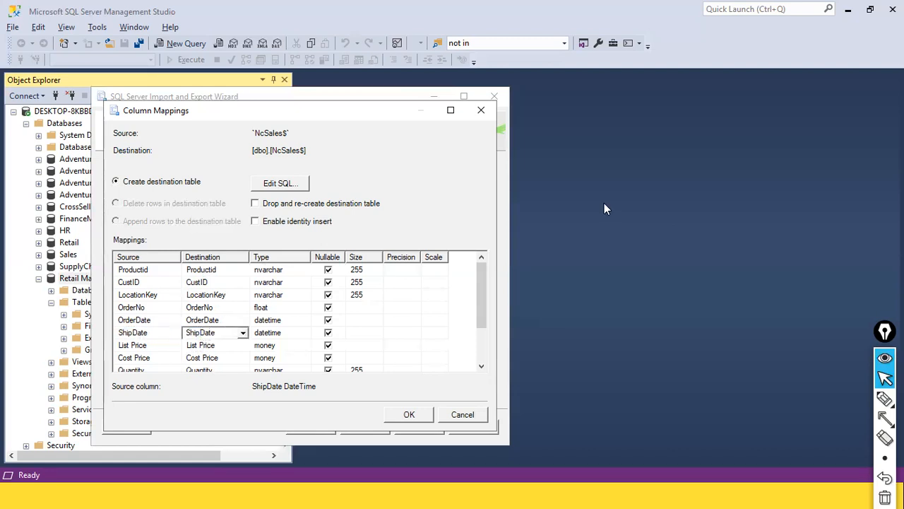
{"action": "type", "text": "_"}
{"action": "key", "text": "BackSpace"}
{"action": "type", "text": "p_"}
{"action": "left_click", "coordinate": [201, 308]}
{"action": "left_click", "coordinate": [202, 321]}
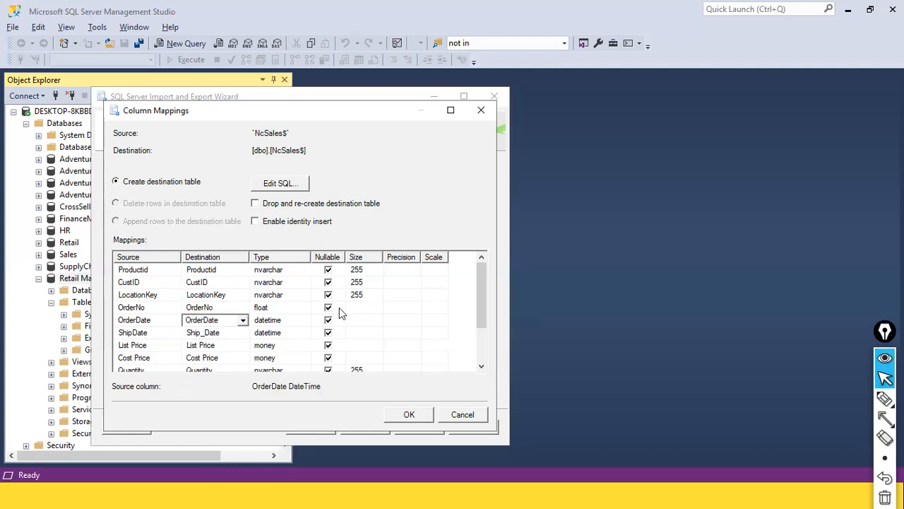
{"action": "type", "text": "_"}
{"action": "key", "text": "BackSpace"}
{"action": "type", "text": "_"}
{"action": "left_click", "coordinate": [215, 332]}
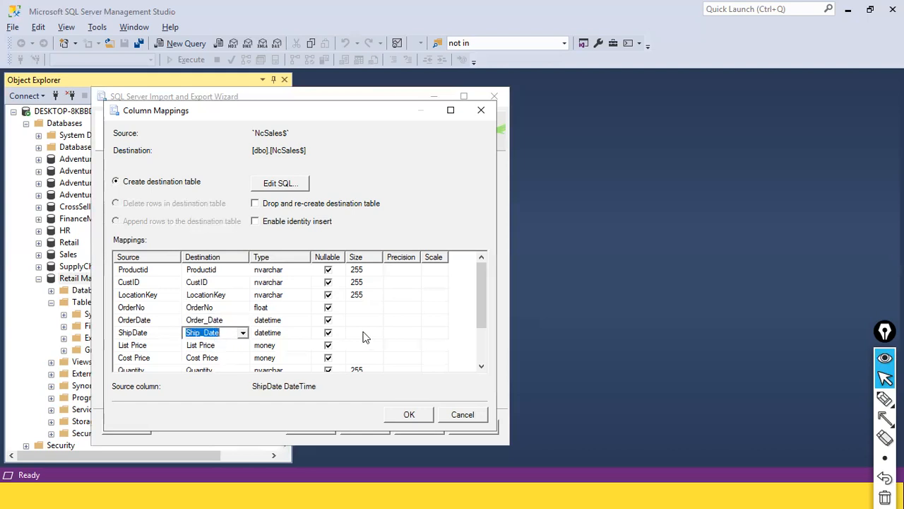
Confirm the mappings, step through the remaining wizard pages, and run the import
{"action": "left_click", "coordinate": [408, 416]}
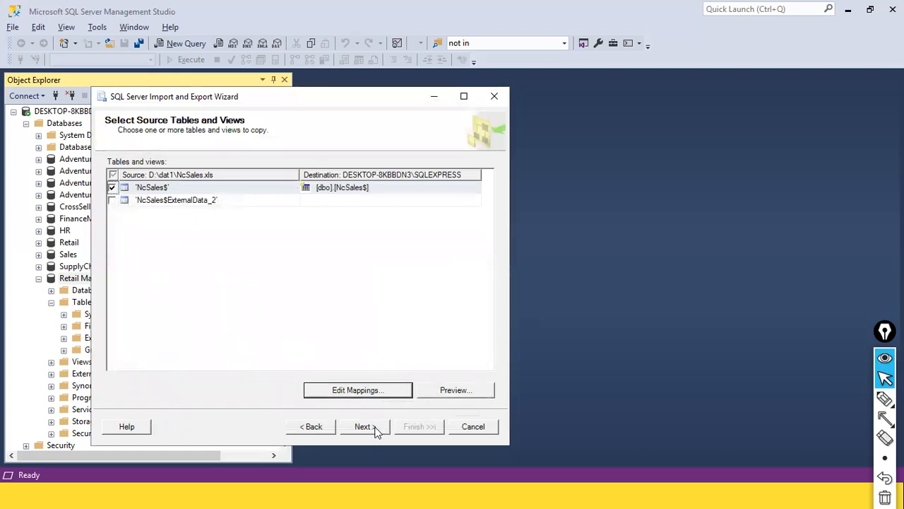
{"action": "left_click", "coordinate": [376, 428]}
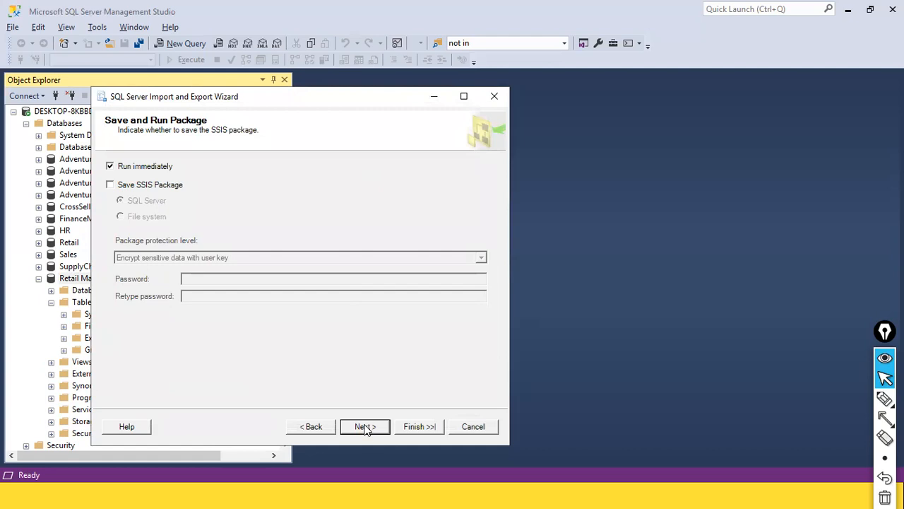
{"action": "left_click", "coordinate": [365, 429]}
{"action": "left_click", "coordinate": [430, 431]}
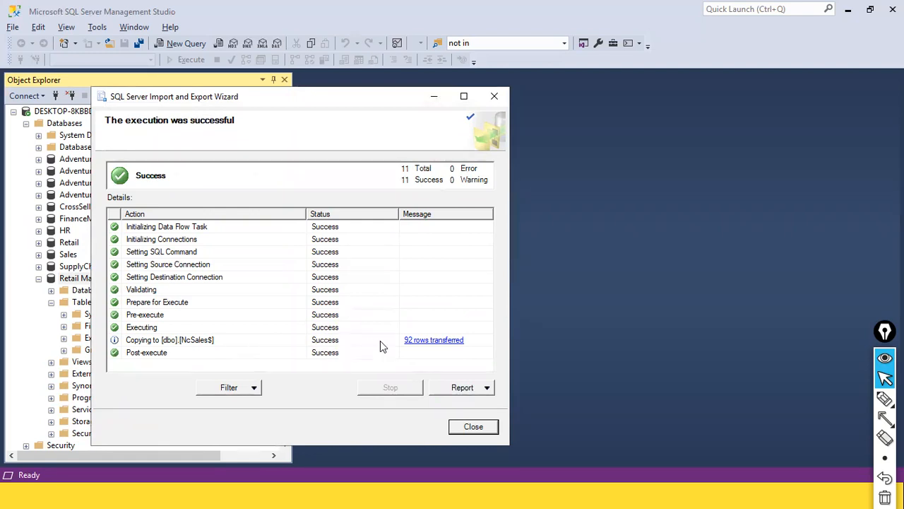
View the 92-rows-transferred report, then close it and the import wizard
{"action": "left_click", "coordinate": [427, 341]}
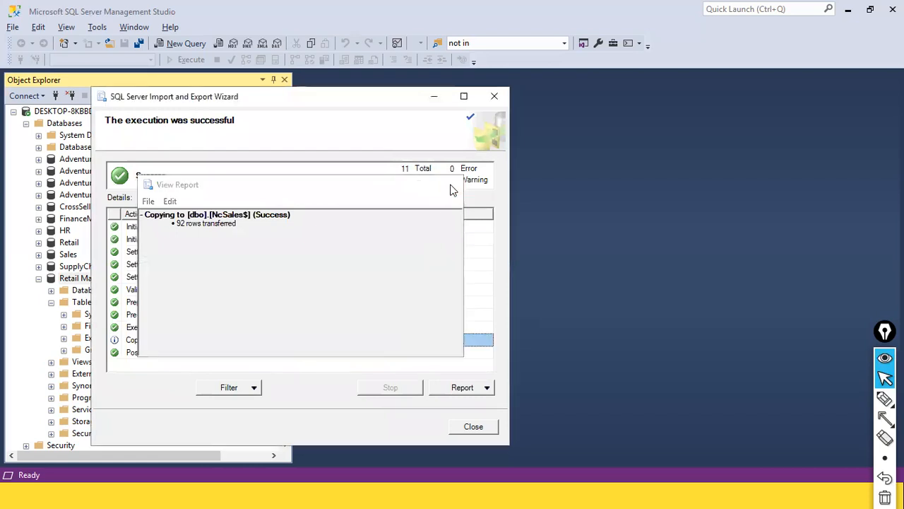
{"action": "left_click", "coordinate": [448, 184]}
{"action": "key", "text": "Escape"}
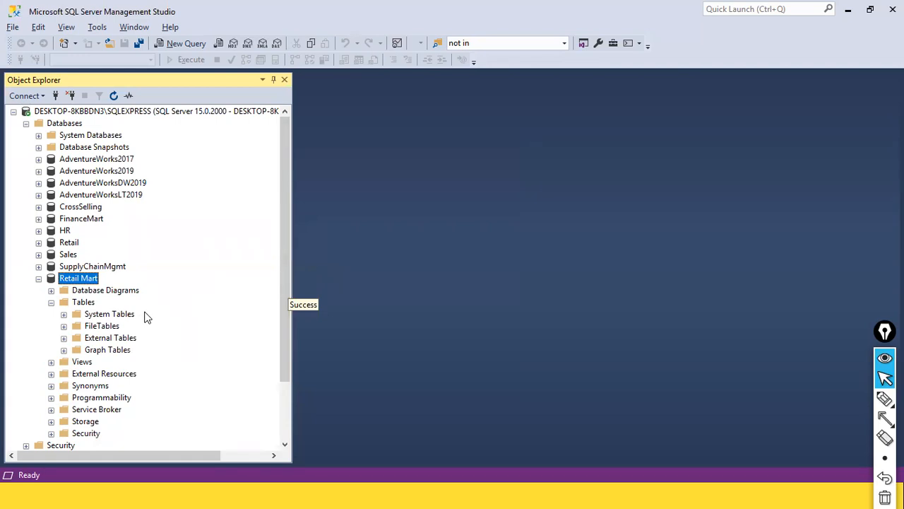
{"action": "left_click", "coordinate": [78, 306]}
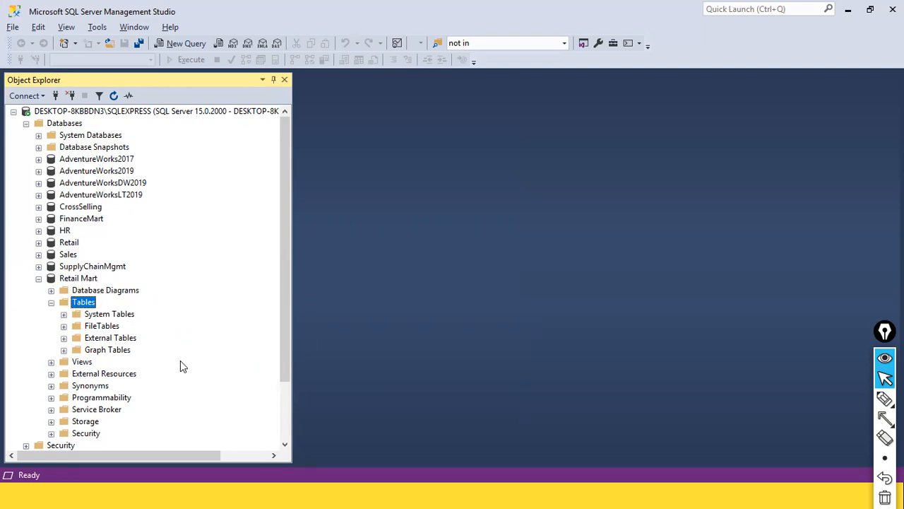
{"action": "left_click", "coordinate": [116, 94]}
{"action": "left_click", "coordinate": [106, 326]}
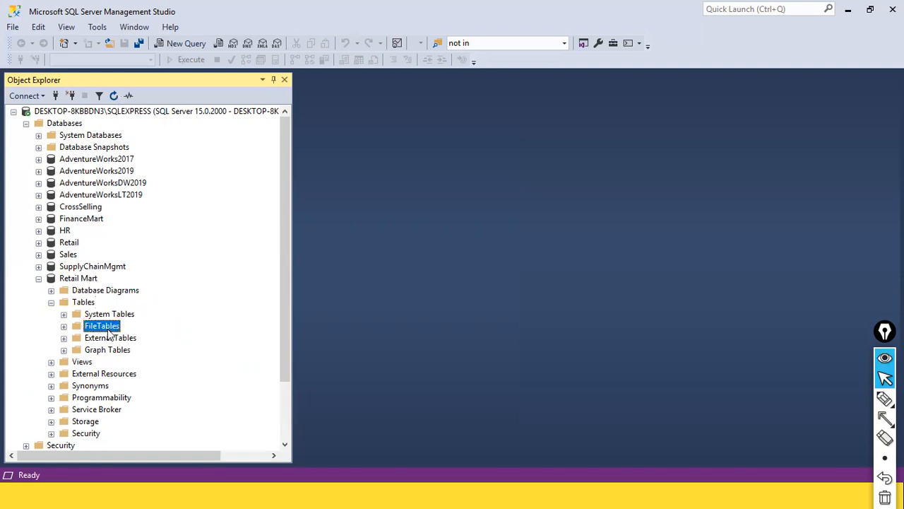
{"action": "left_click", "coordinate": [90, 302]}
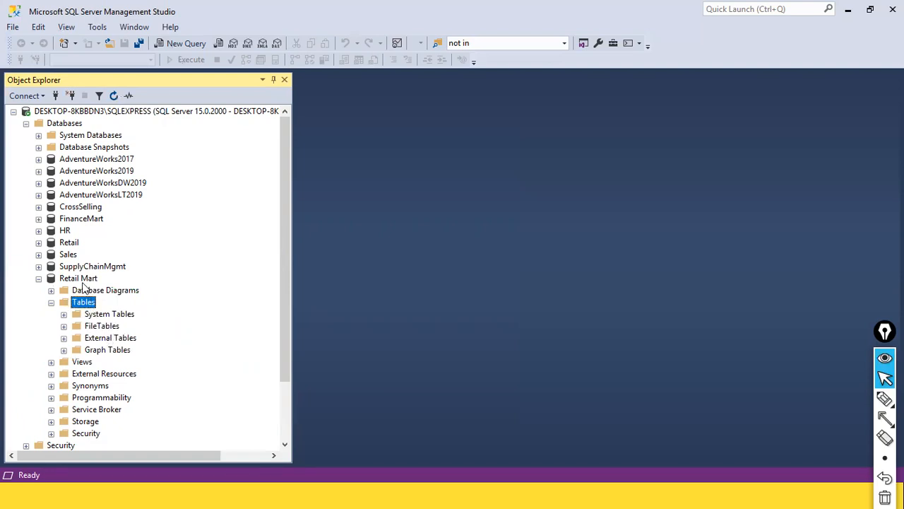
{"action": "left_click", "coordinate": [81, 280]}
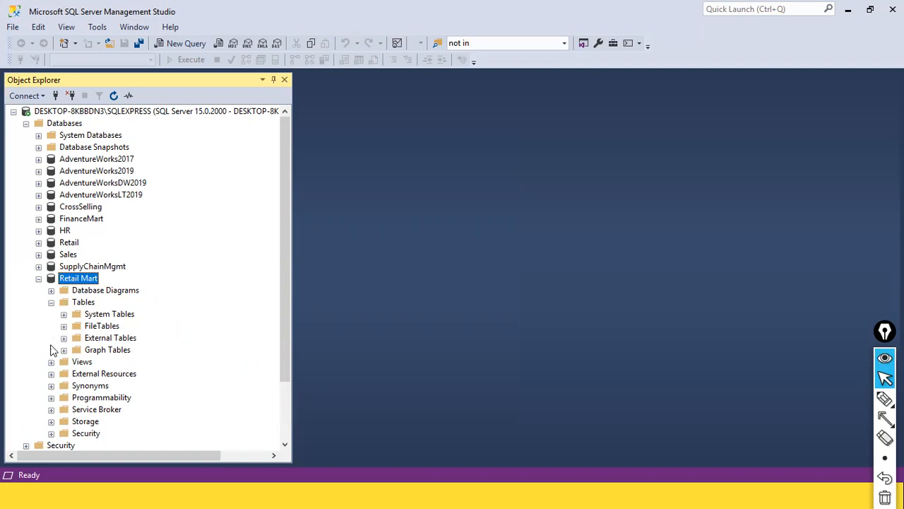
{"action": "left_click", "coordinate": [114, 95]}
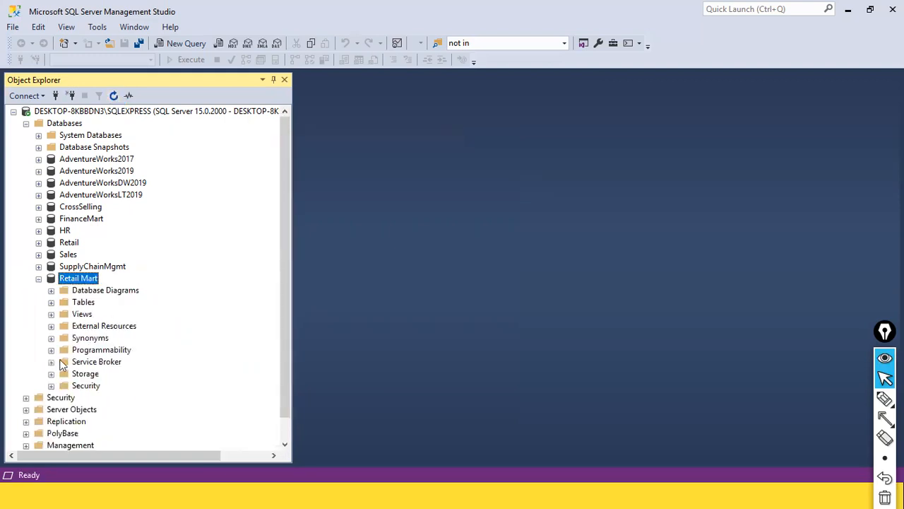
{"action": "left_click", "coordinate": [51, 304]}
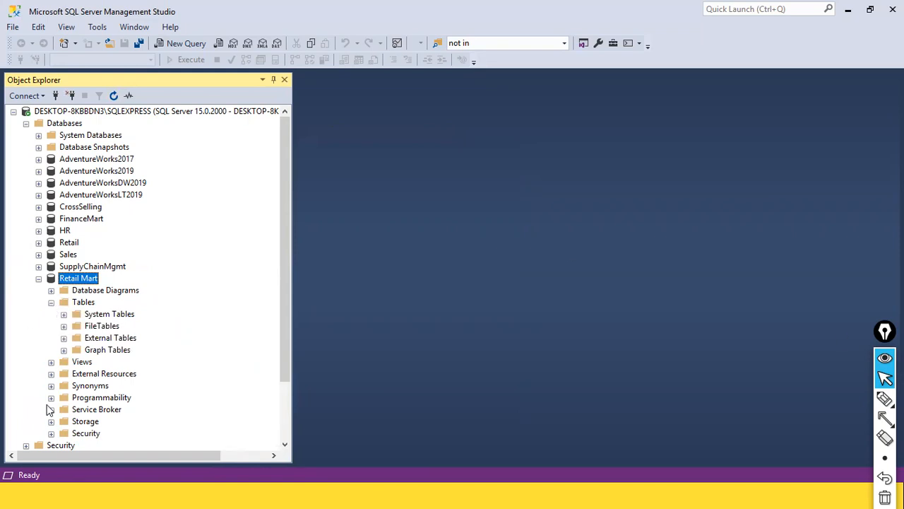
{"action": "scroll", "coordinate": [149, 332], "scroll_direction": "down", "scroll_amount": 2}
{"action": "scroll", "coordinate": [150, 332], "scroll_direction": "up", "scroll_amount": 2}
Start the Import Data wizard on Retail Mart with Microsoft Excel as the data source
{"action": "right_click", "coordinate": [77, 281]}
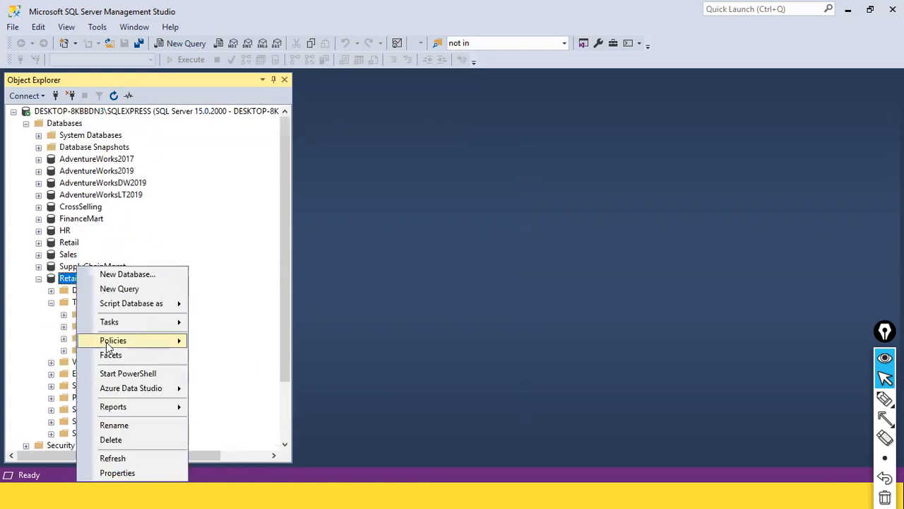
{"action": "mouse_move", "coordinate": [139, 326]}
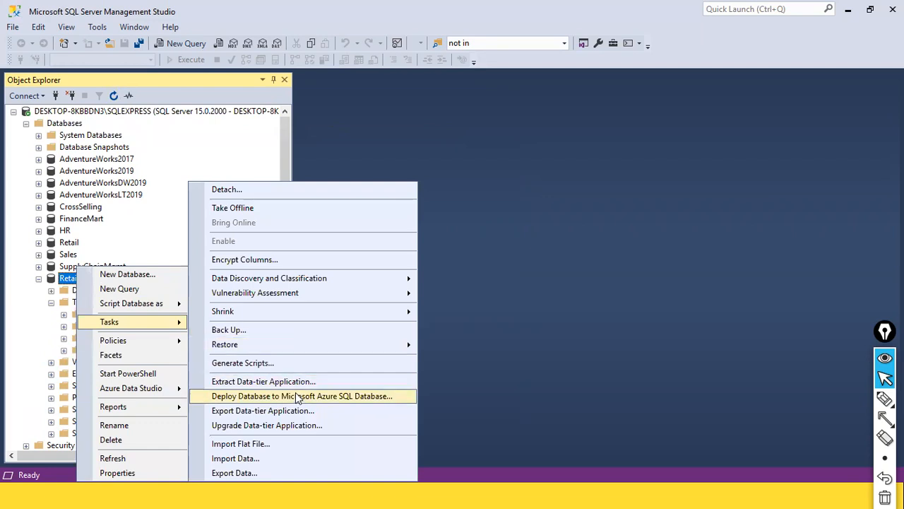
{"action": "left_click", "coordinate": [286, 459]}
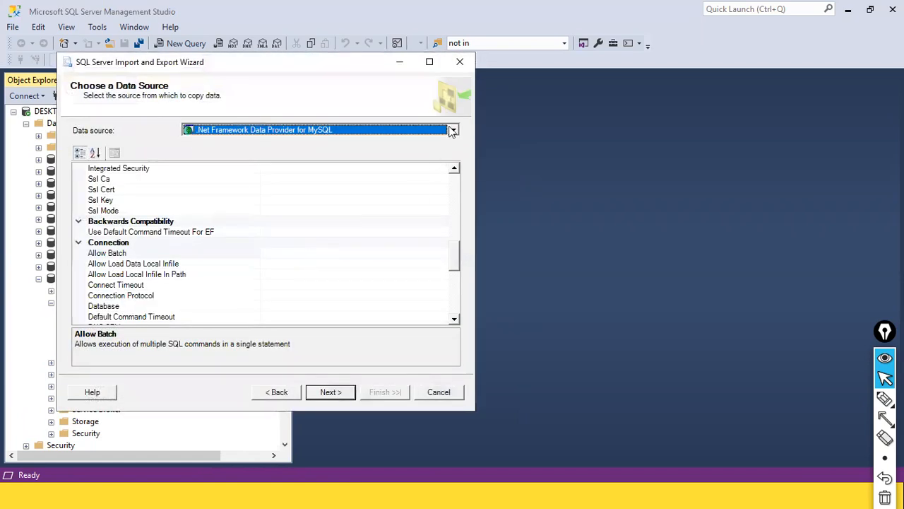
{"action": "left_click", "coordinate": [452, 131]}
{"action": "left_click", "coordinate": [332, 203]}
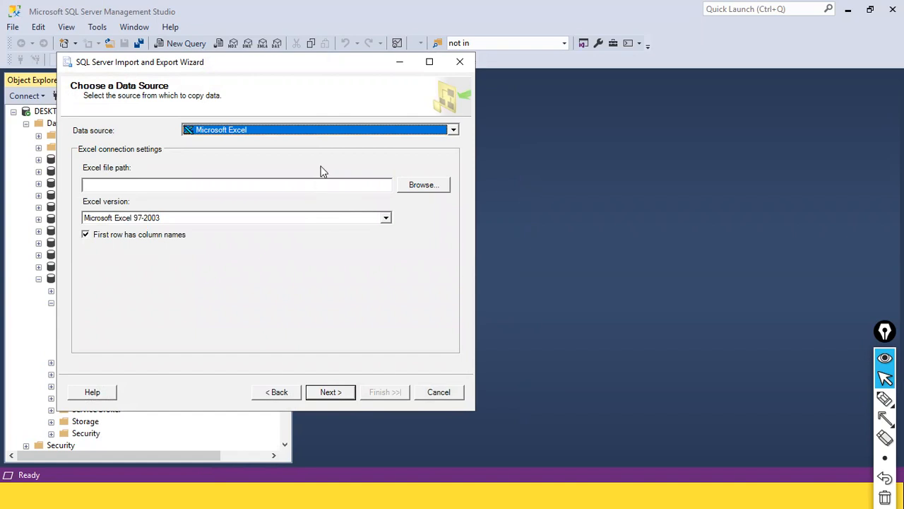
{"action": "left_click", "coordinate": [506, 4]}
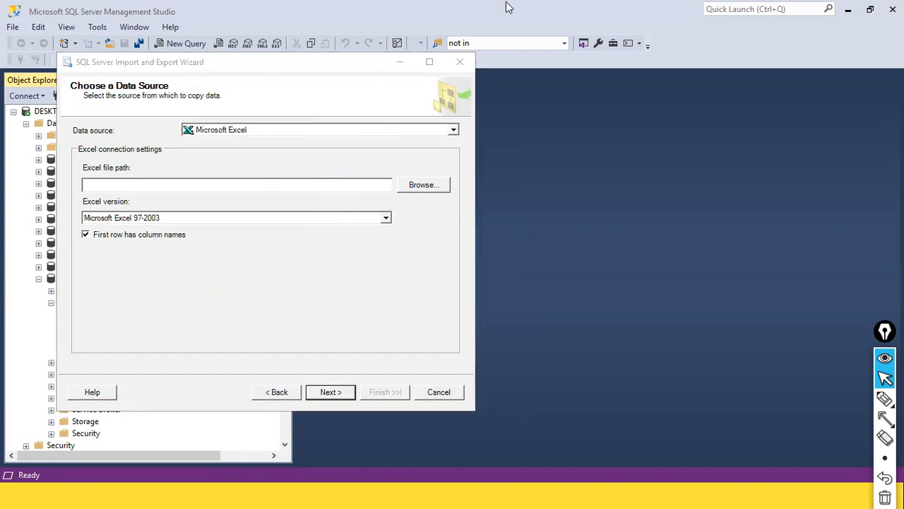
Enter the D:\dat path to the NcSales.xls Excel file
{"action": "left_click", "coordinate": [248, 187]}
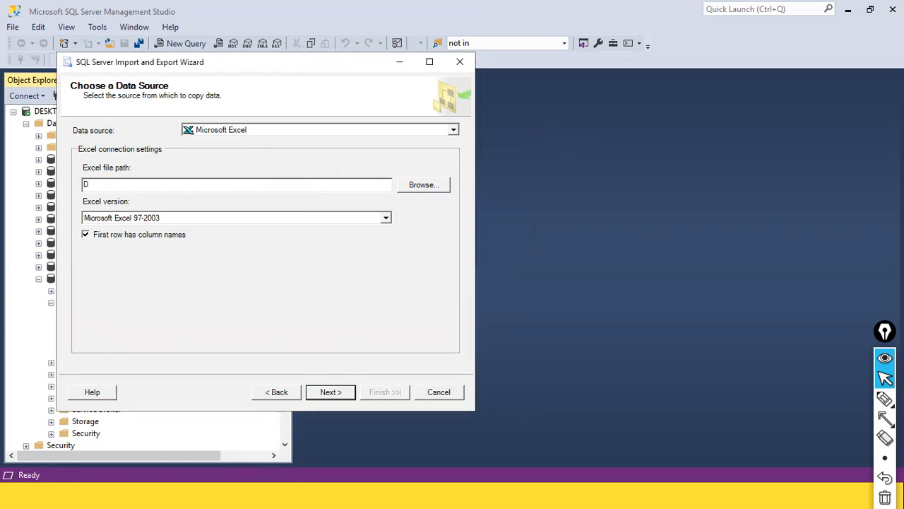
{"action": "type", "text": "D:\\daat"}
{"action": "key", "text": "BackSpace"}
{"action": "key", "text": "BackSpace"}
{"action": "type", "text": "t"}
{"action": "type", "text": "NN"}
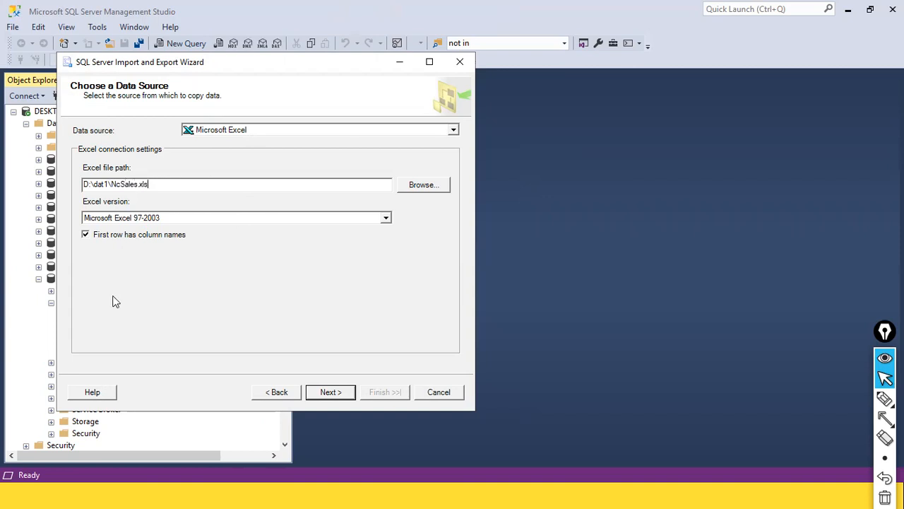
{"action": "key", "text": "alt+Tab"}
{"action": "key", "text": "alt+Tab"}
{"action": "key", "text": "alt+Tab"}
{"action": "key", "text": "alt+Tab"}
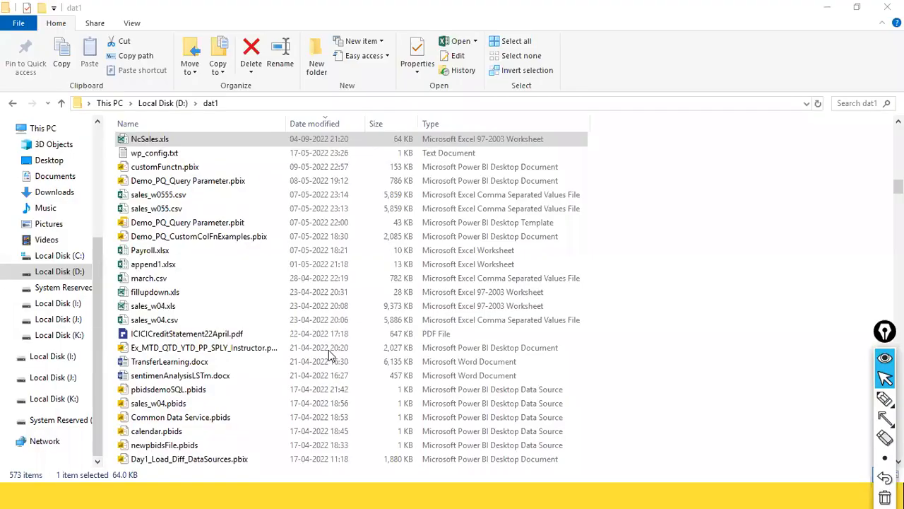
{"action": "key", "text": "alt+Tab"}
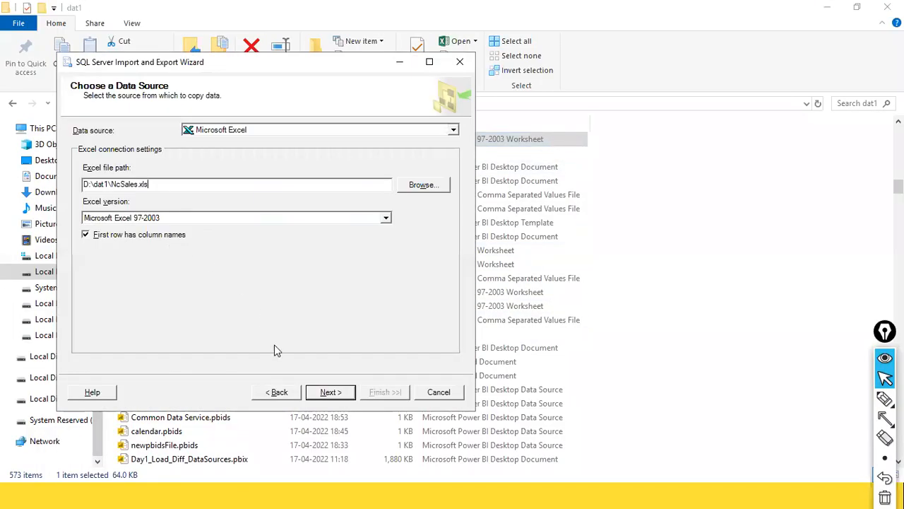
Set the copy destination to SQL Server Native Client 11.0
{"action": "left_click", "coordinate": [330, 393]}
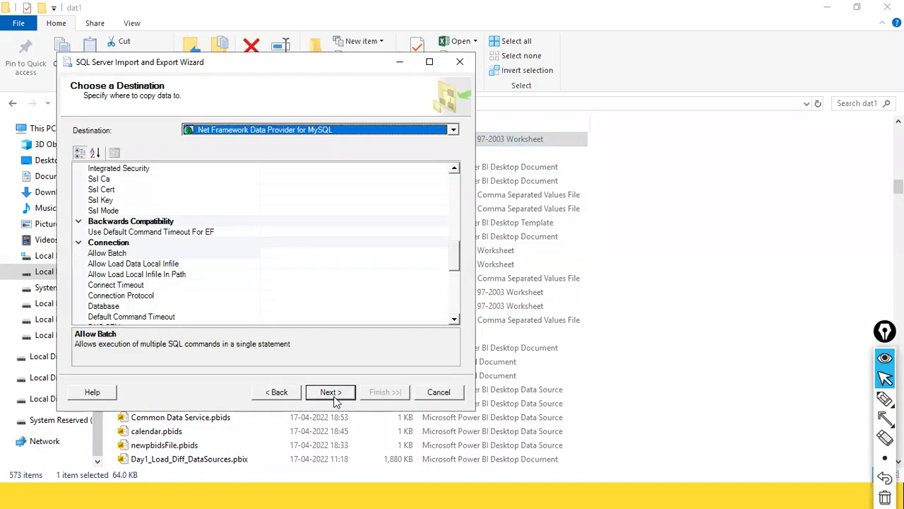
{"action": "left_click", "coordinate": [427, 135]}
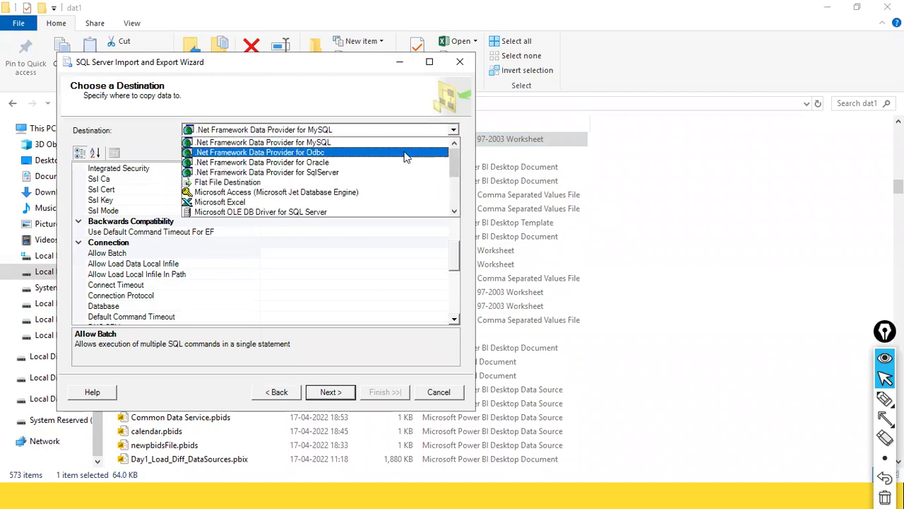
{"action": "scroll", "coordinate": [318, 211], "scroll_direction": "down", "scroll_amount": 4}
{"action": "left_click", "coordinate": [308, 212]}
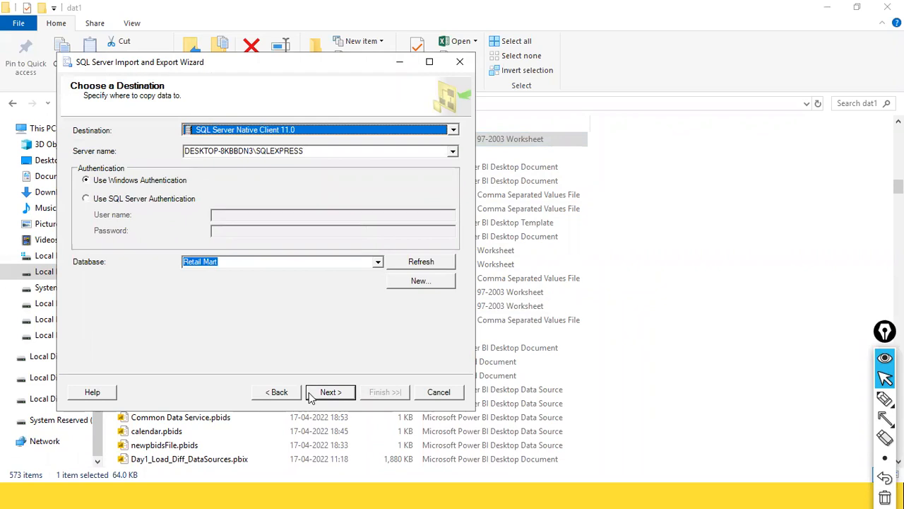
{"action": "key", "text": "alt+Tab"}
{"action": "key", "text": "alt+Tab"}
{"action": "key", "text": "alt+Tab"}
{"action": "key", "text": "alt+Tab"}
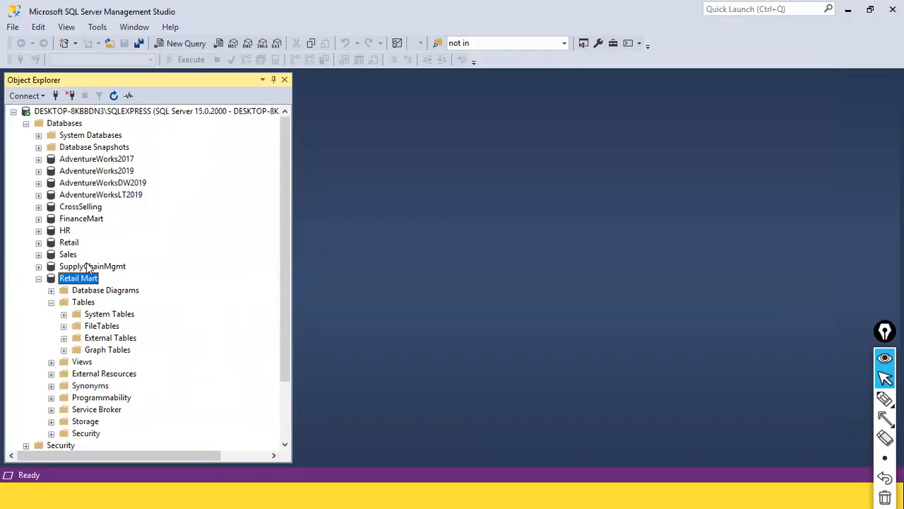
Expand and collapse Retail and Retail Mart in Object Explorer, leaving Retail Mart selected
{"action": "left_click", "coordinate": [38, 242]}
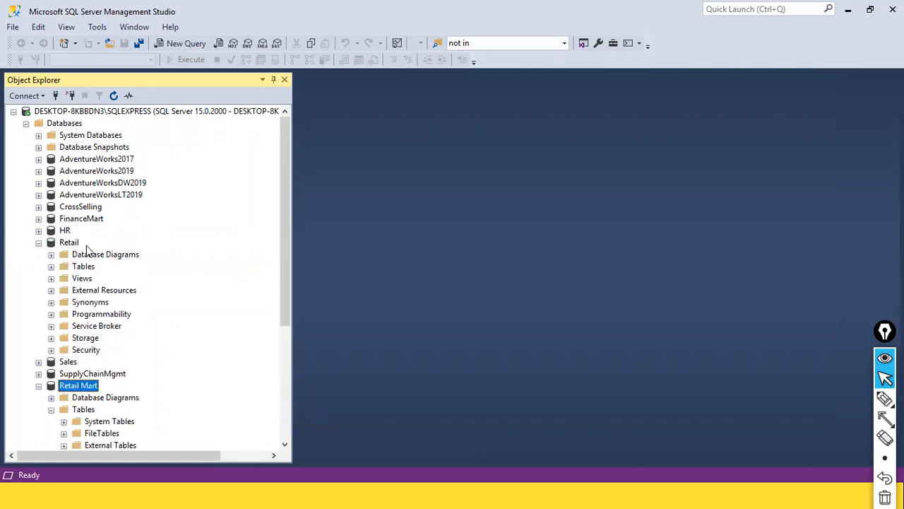
{"action": "left_click", "coordinate": [83, 266]}
{"action": "left_click", "coordinate": [347, 97]}
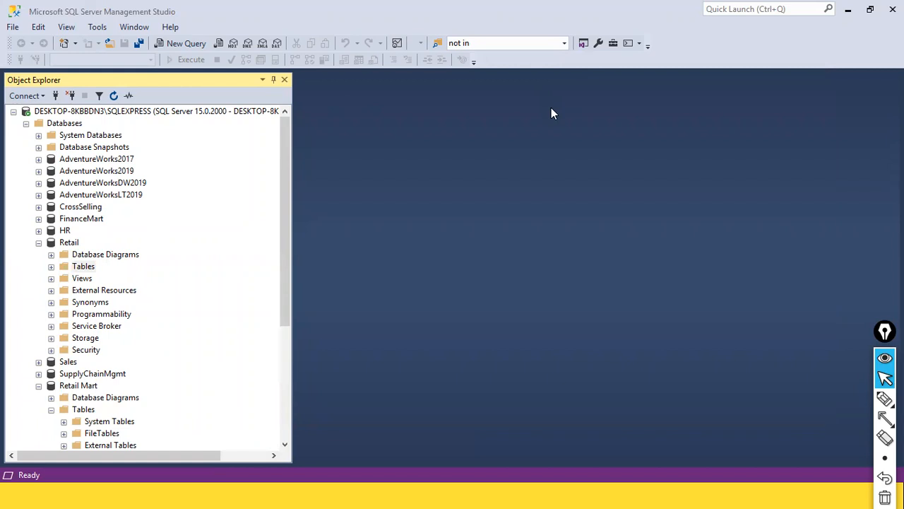
{"action": "scroll", "coordinate": [195, 209], "scroll_direction": "down", "scroll_amount": 2}
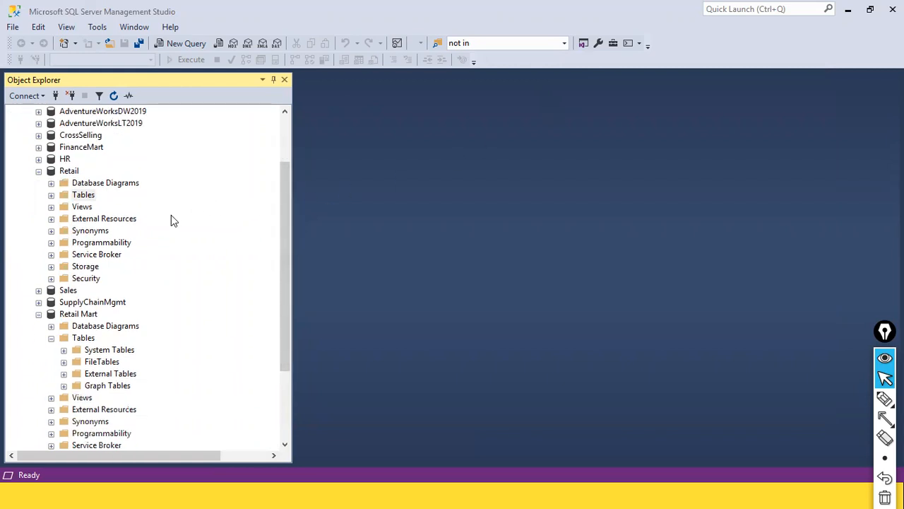
{"action": "left_click", "coordinate": [39, 314]}
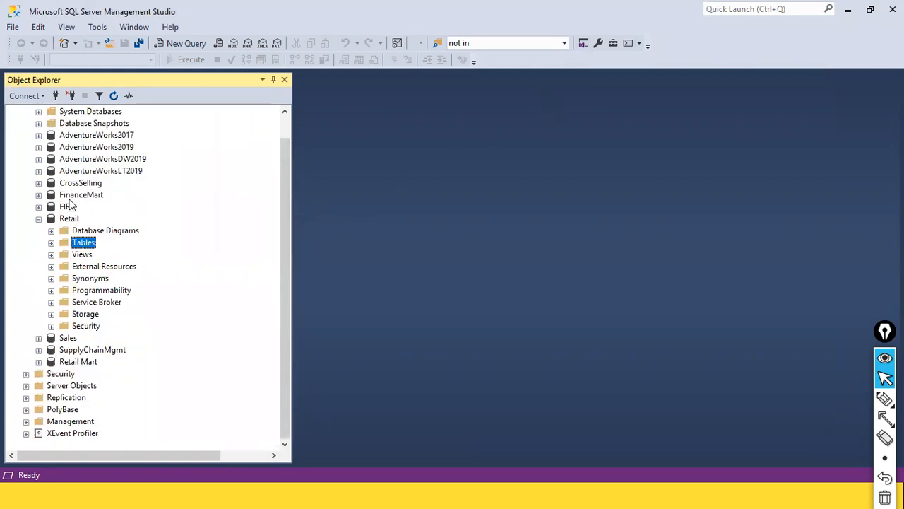
{"action": "left_click", "coordinate": [39, 219]}
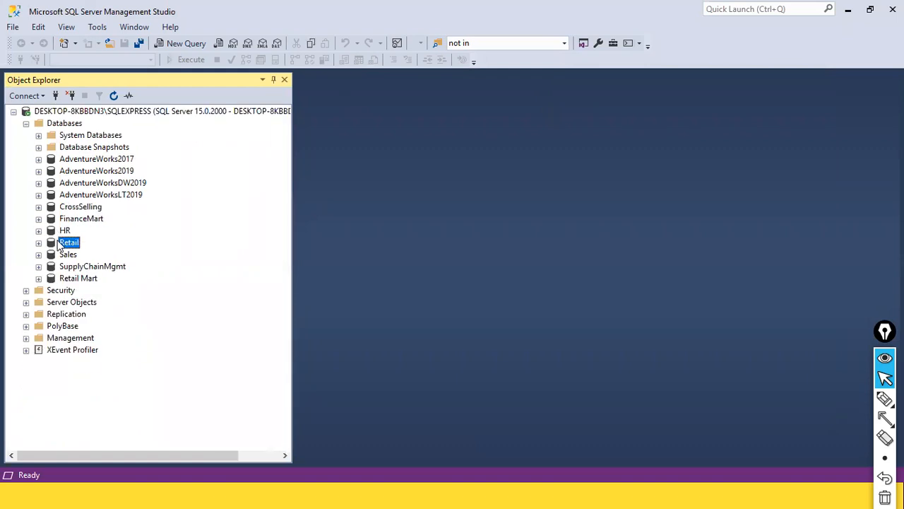
{"action": "left_click", "coordinate": [77, 279]}
{"action": "left_click", "coordinate": [395, 181]}
{"action": "key", "text": "alt+Tab"}
{"action": "key", "text": "alt+Tab"}
{"action": "key", "text": "alt+Tab"}
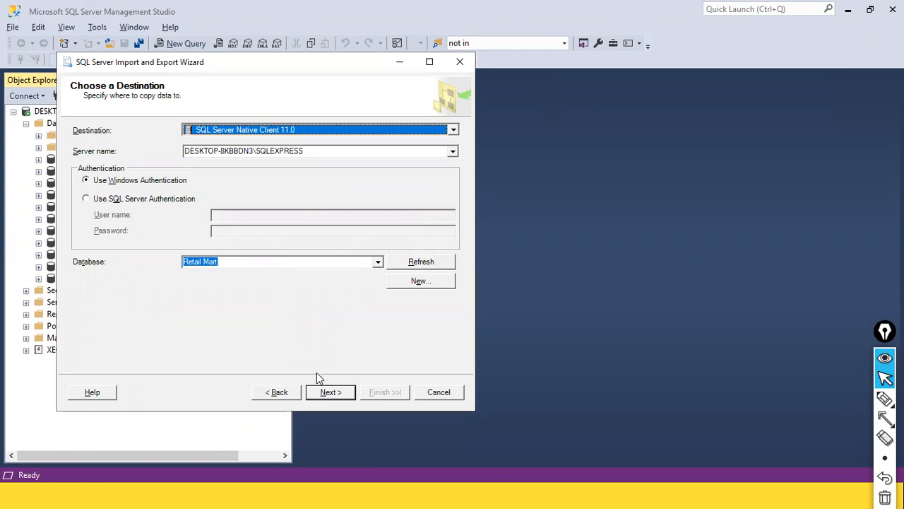
Copy the NcSales$ sheet into Retail Mart as [dbo].[NcSales$], transferring 92 rows
{"action": "left_click", "coordinate": [325, 392]}
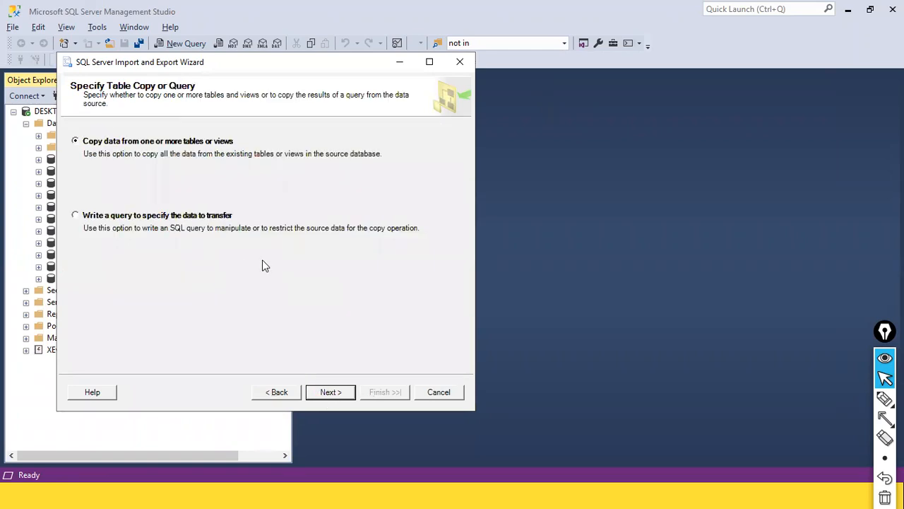
{"action": "left_click", "coordinate": [323, 392]}
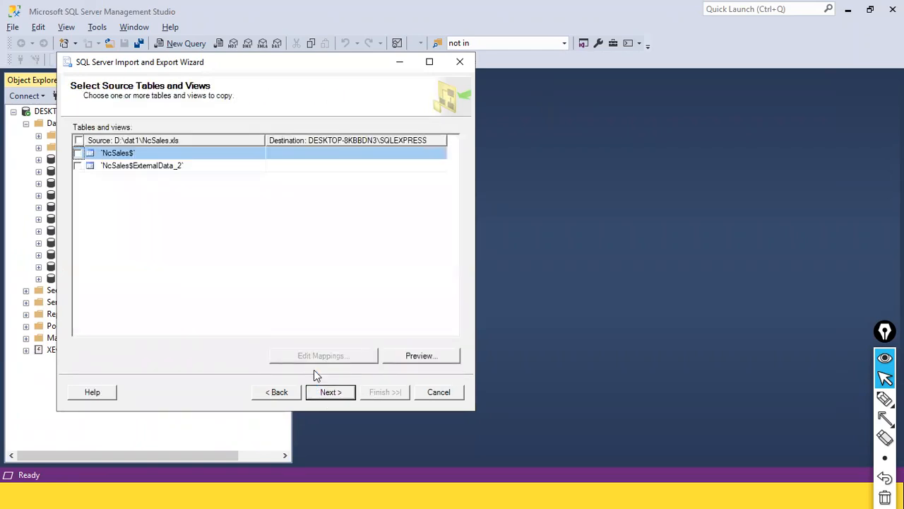
{"action": "left_click", "coordinate": [78, 152]}
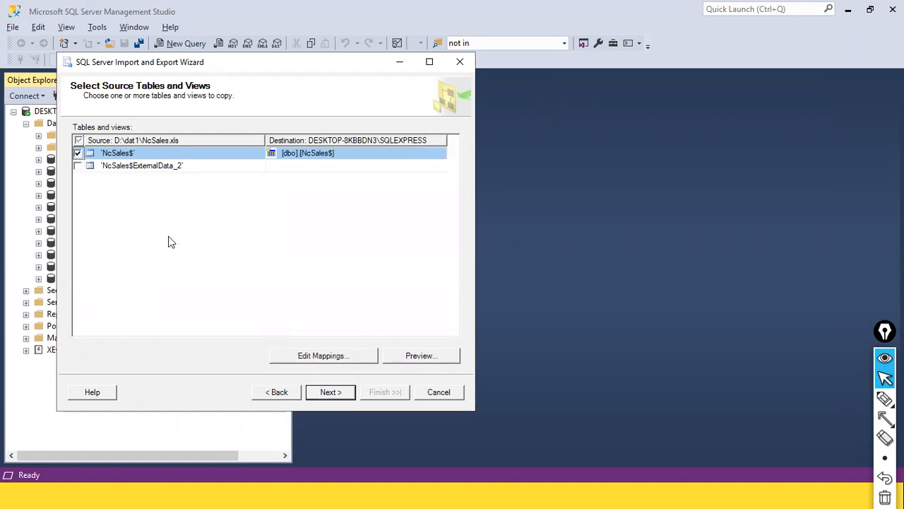
{"action": "left_click", "coordinate": [321, 393]}
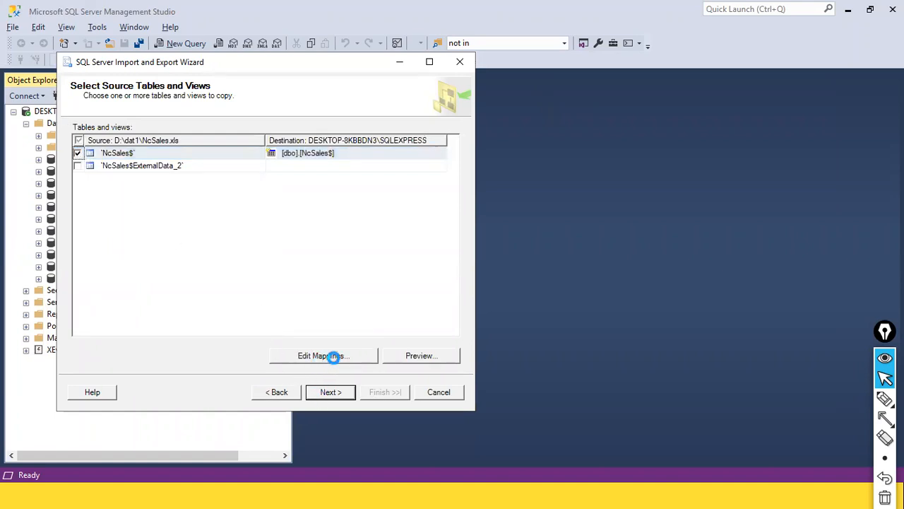
{"action": "left_click", "coordinate": [340, 396]}
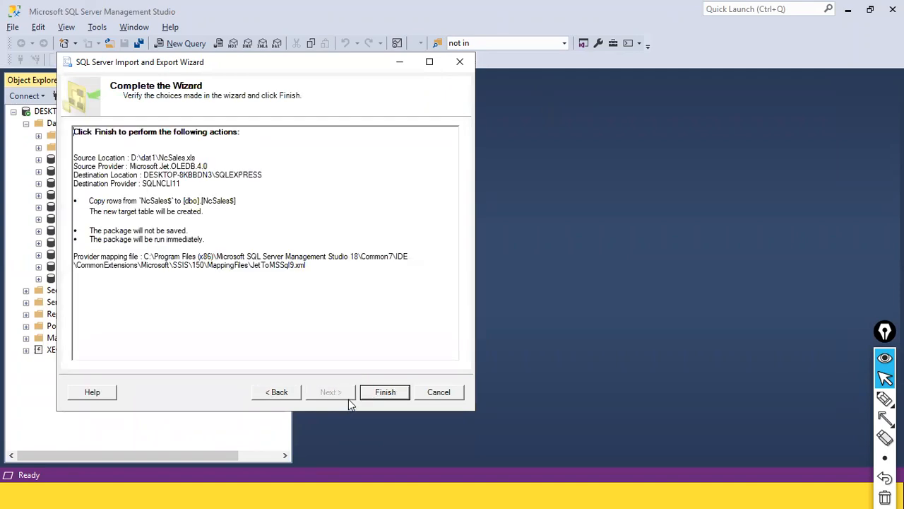
{"action": "left_click", "coordinate": [381, 393]}
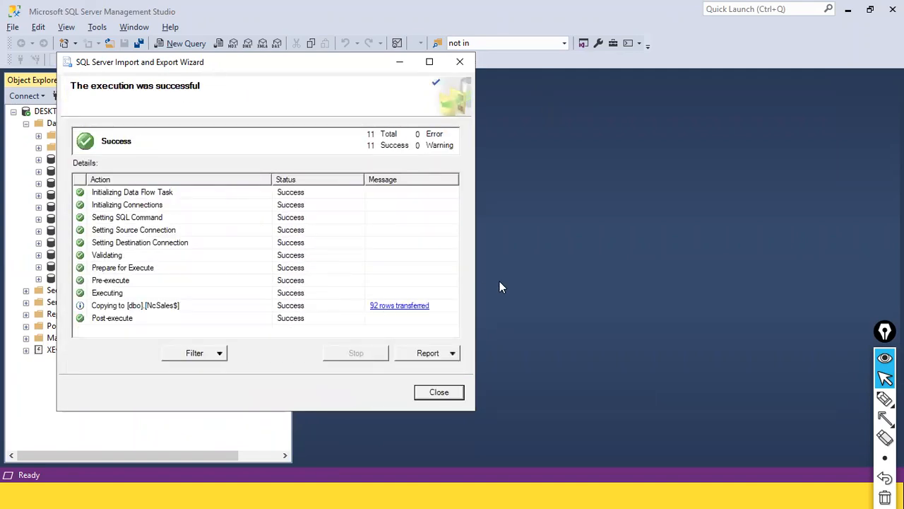
{"action": "left_click", "coordinate": [545, 291]}
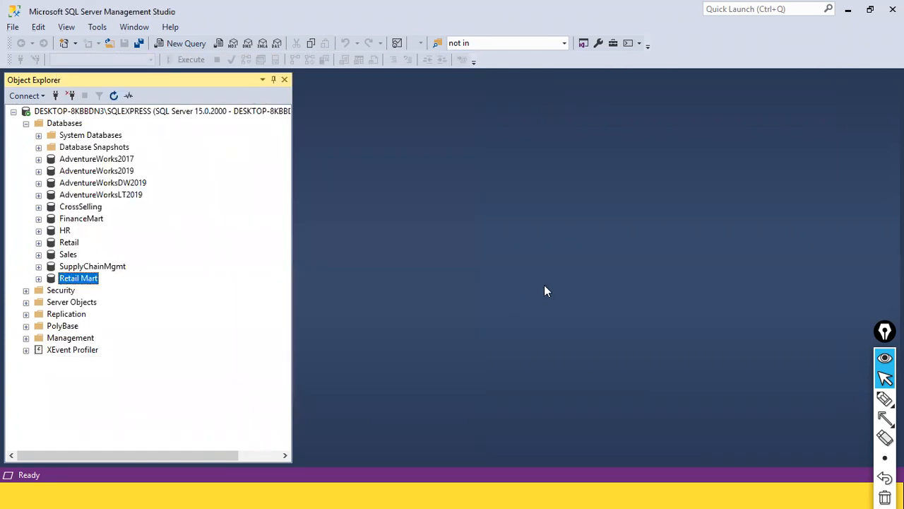
Expand the Retail Mart and FinanceMart Tables folders and select the imported dbo.NcSales$ table
{"action": "left_click", "coordinate": [39, 278]}
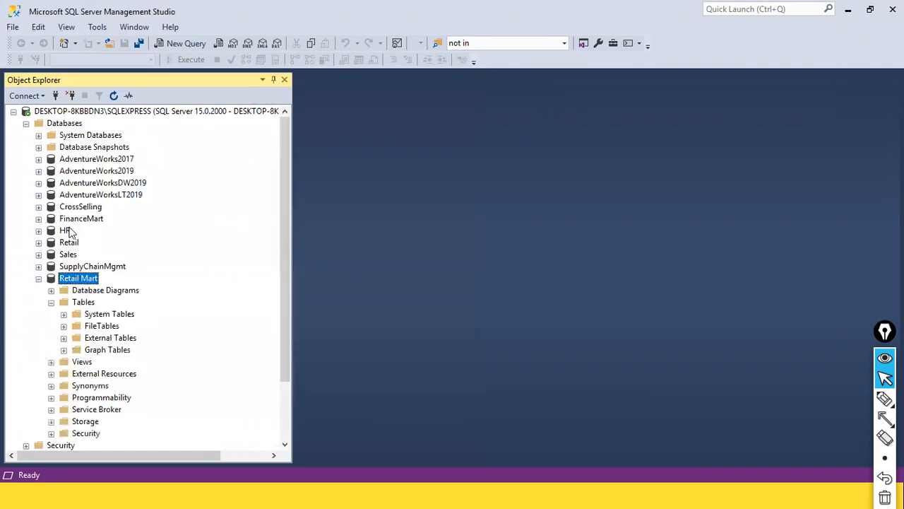
{"action": "left_click", "coordinate": [113, 96]}
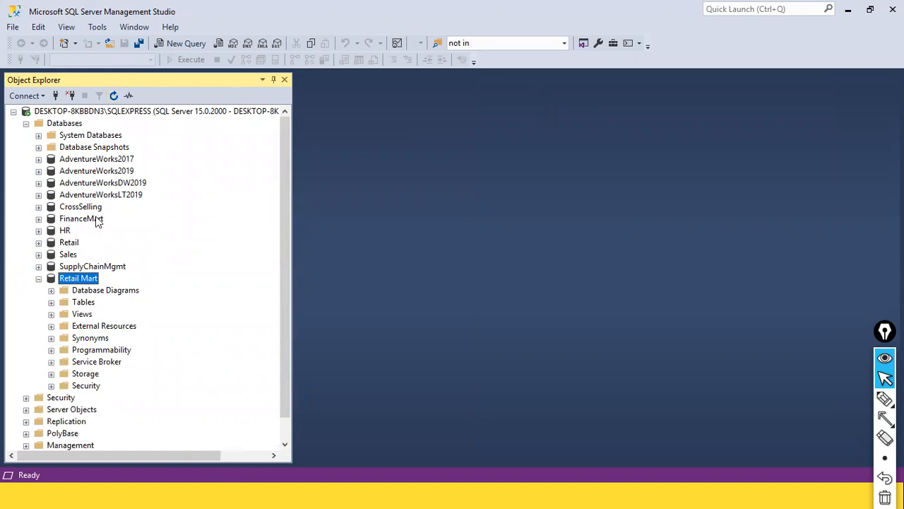
{"action": "left_click", "coordinate": [93, 293]}
{"action": "left_click", "coordinate": [93, 303]}
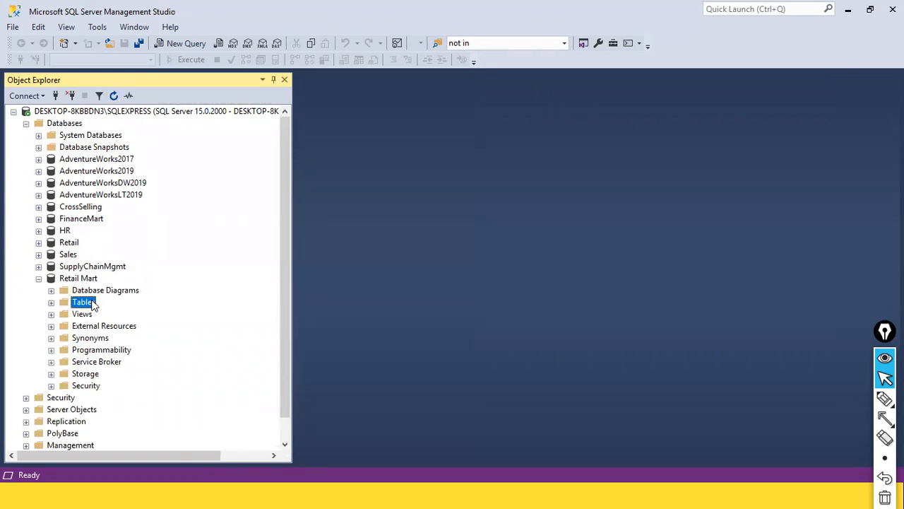
{"action": "left_click", "coordinate": [52, 302]}
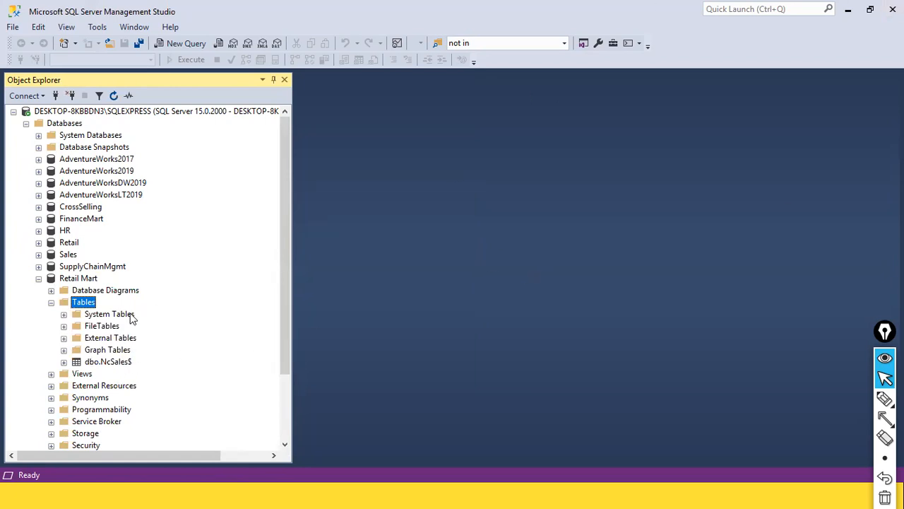
{"action": "left_click", "coordinate": [38, 219]}
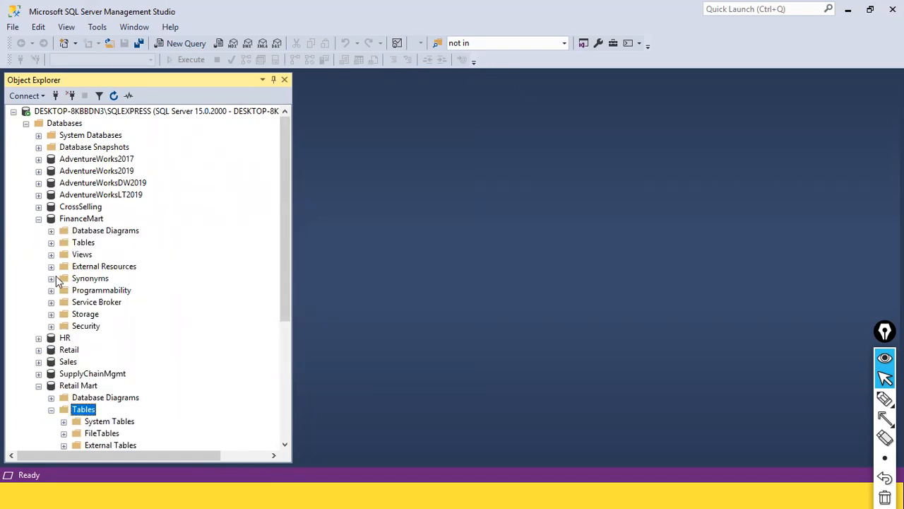
{"action": "left_click", "coordinate": [53, 242]}
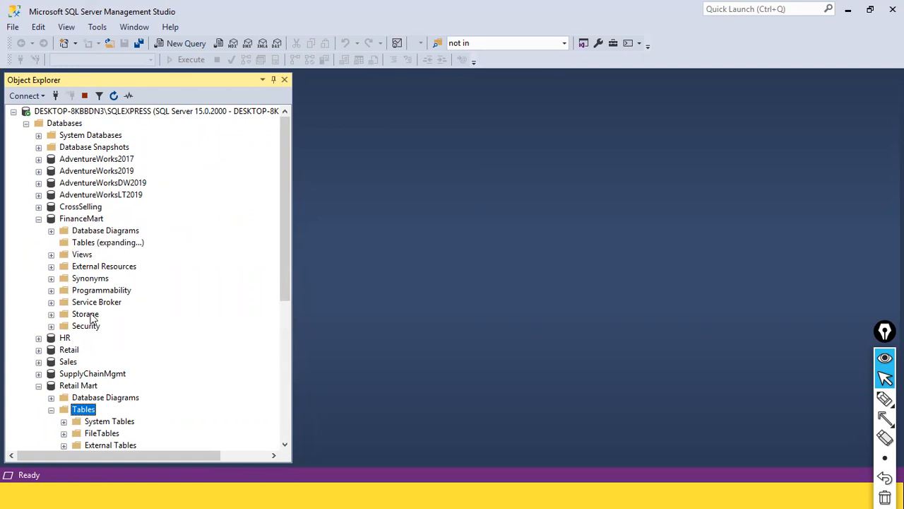
{"action": "scroll", "coordinate": [102, 303], "scroll_direction": "down", "scroll_amount": 5}
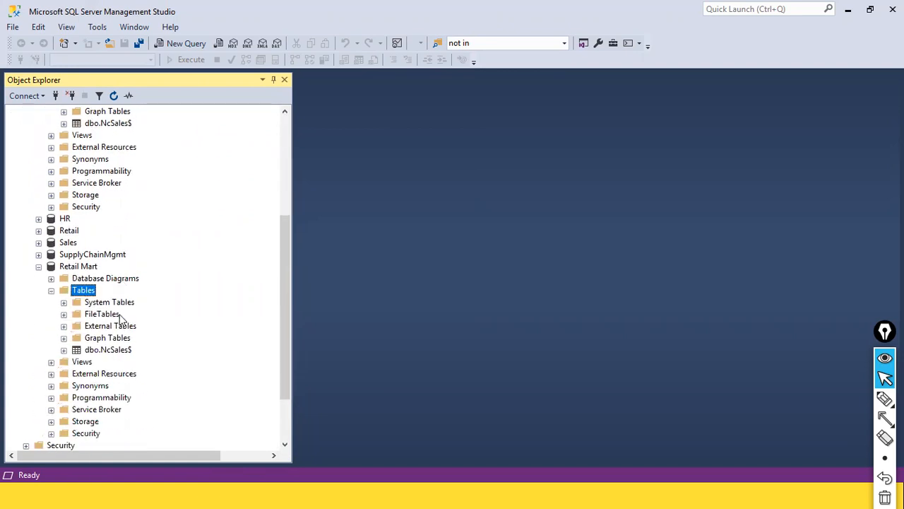
{"action": "left_click", "coordinate": [104, 350]}
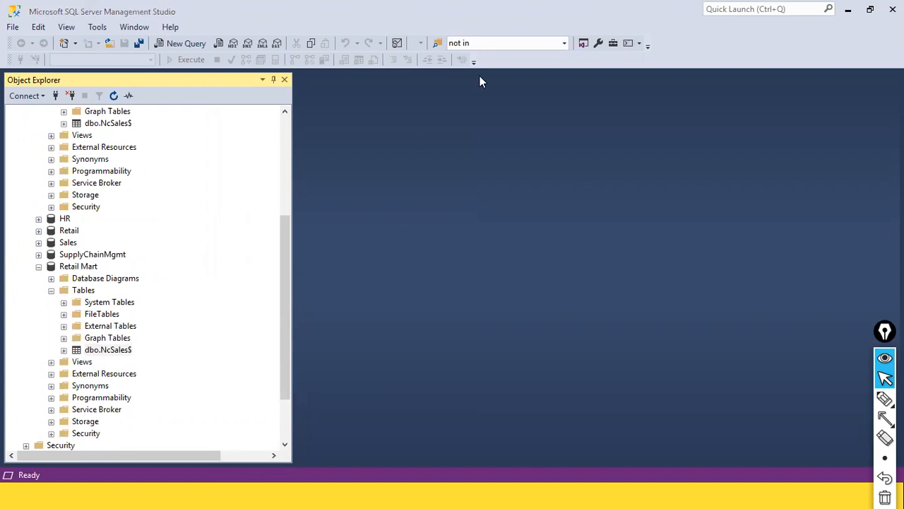
Run Select Top 1000 Rows on dbo.NcSales$ and review the rows and columns in Results
{"action": "right_click", "coordinate": [124, 357]}
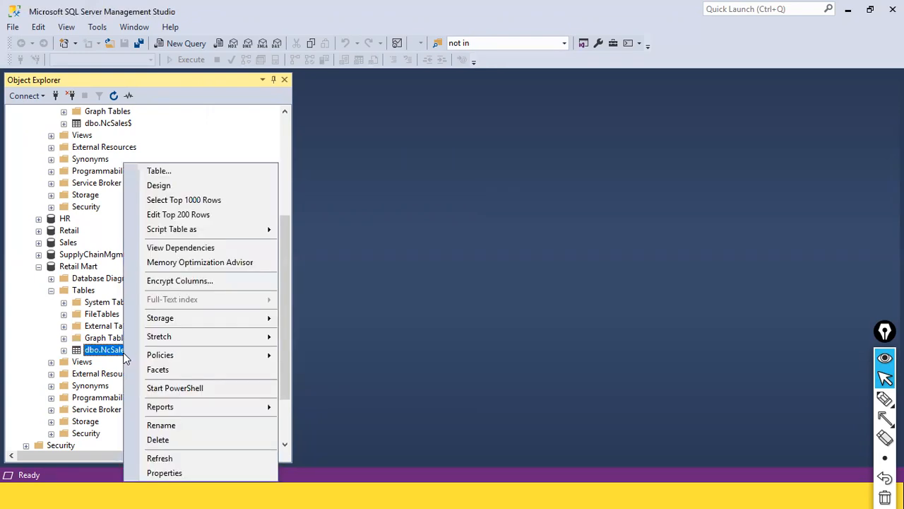
{"action": "left_click", "coordinate": [199, 202]}
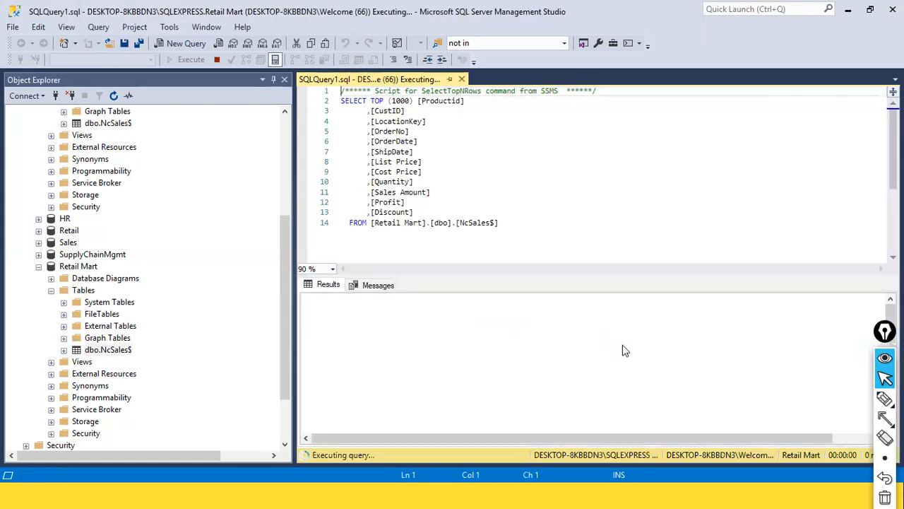
{"action": "scroll", "coordinate": [463, 392], "scroll_direction": "down", "scroll_amount": 9}
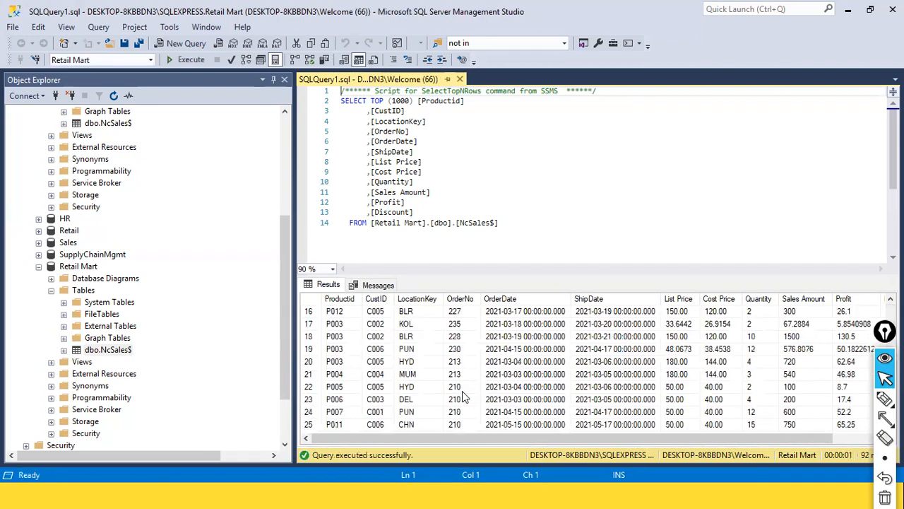
{"action": "scroll", "coordinate": [463, 392], "scroll_direction": "up", "scroll_amount": 9}
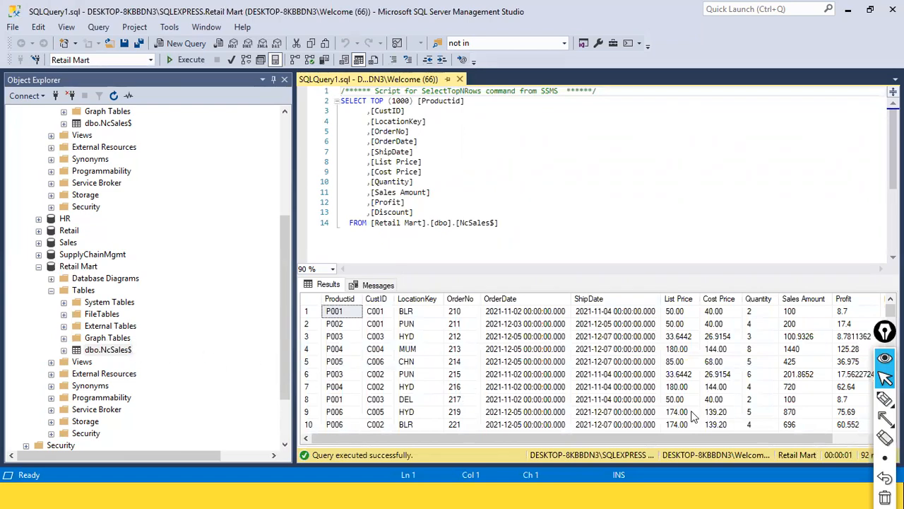
{"action": "left_click_drag", "start_coordinate": [565, 439], "coordinate": [436, 471]}
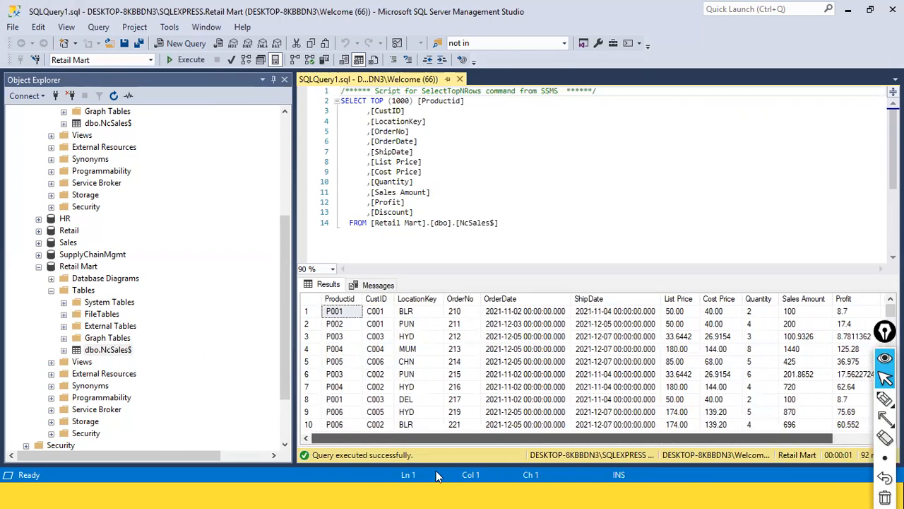
{"action": "scroll", "coordinate": [450, 399], "scroll_direction": "down", "scroll_amount": 5}
{"action": "scroll", "coordinate": [449, 399], "scroll_direction": "up", "scroll_amount": 5}
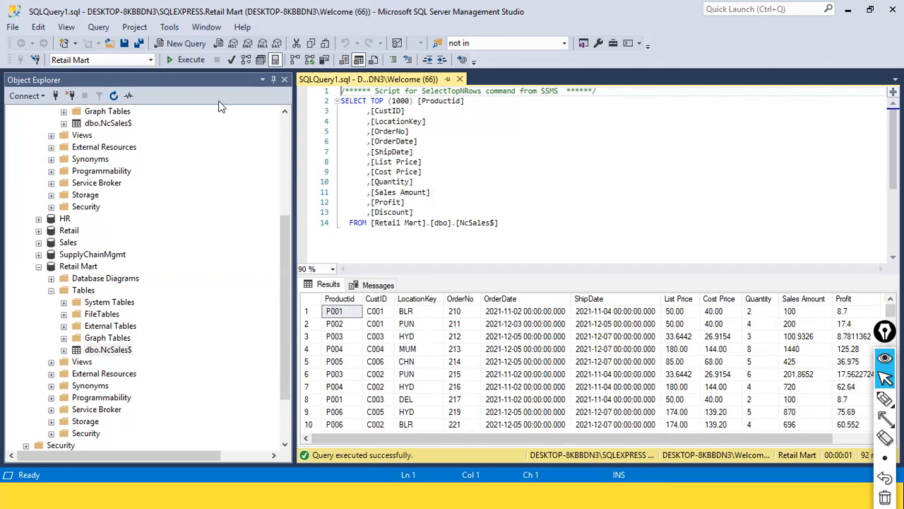
{"action": "left_click", "coordinate": [376, 254]}
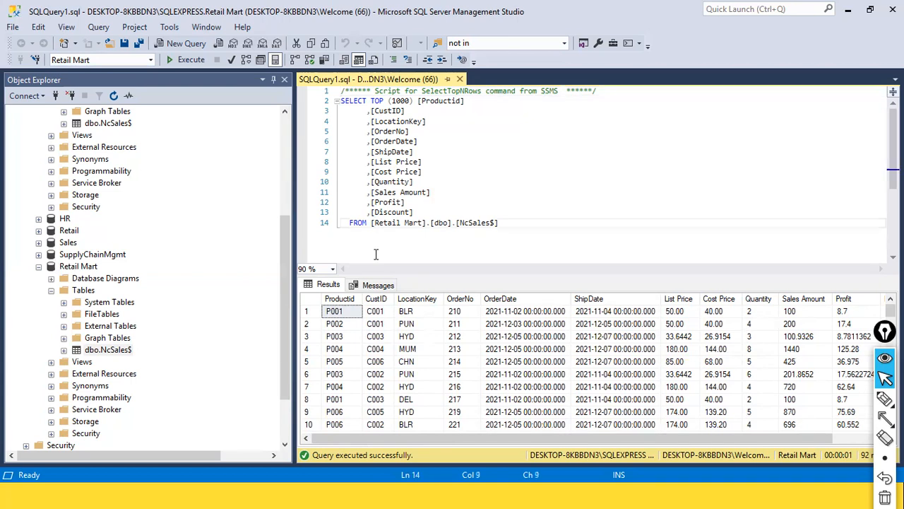
Delete the Profit and Discount columns from the NcSales$ SELECT list
{"action": "right_click", "coordinate": [105, 350]}
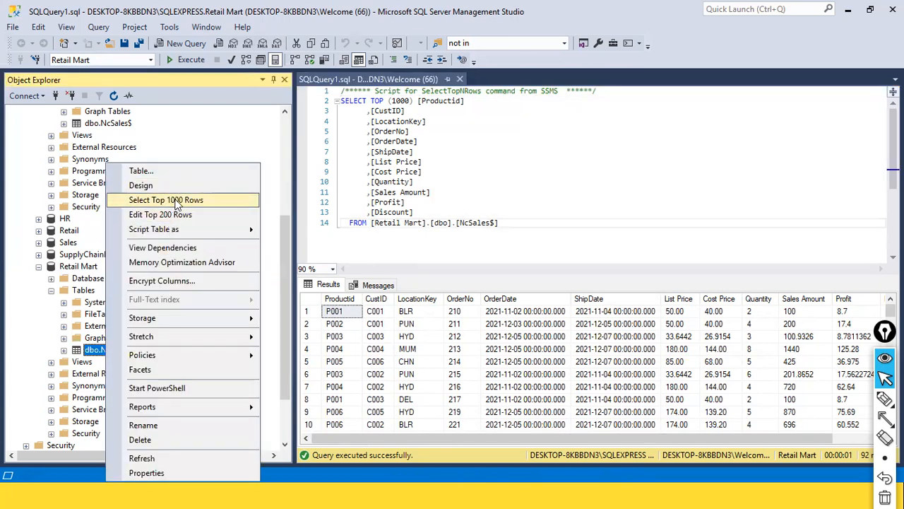
{"action": "left_click_drag", "start_coordinate": [630, 236], "coordinate": [296, 89]}
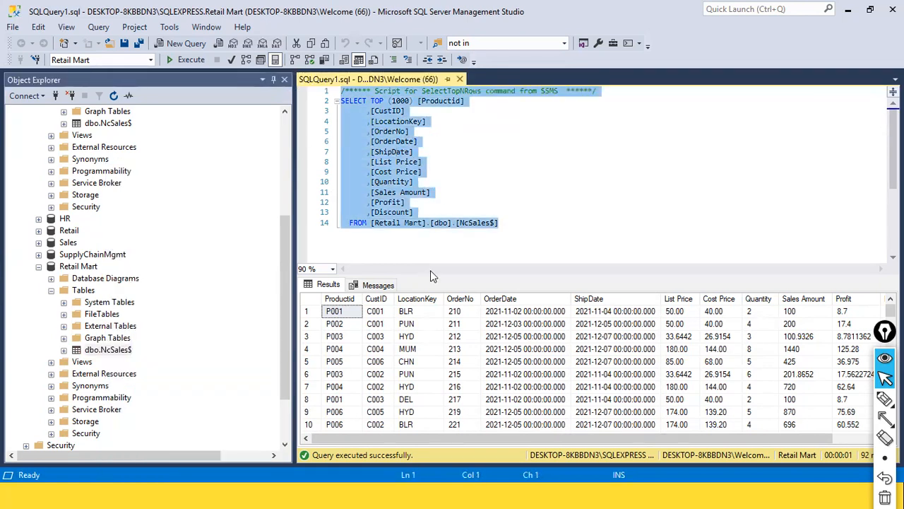
{"action": "left_click", "coordinate": [452, 162]}
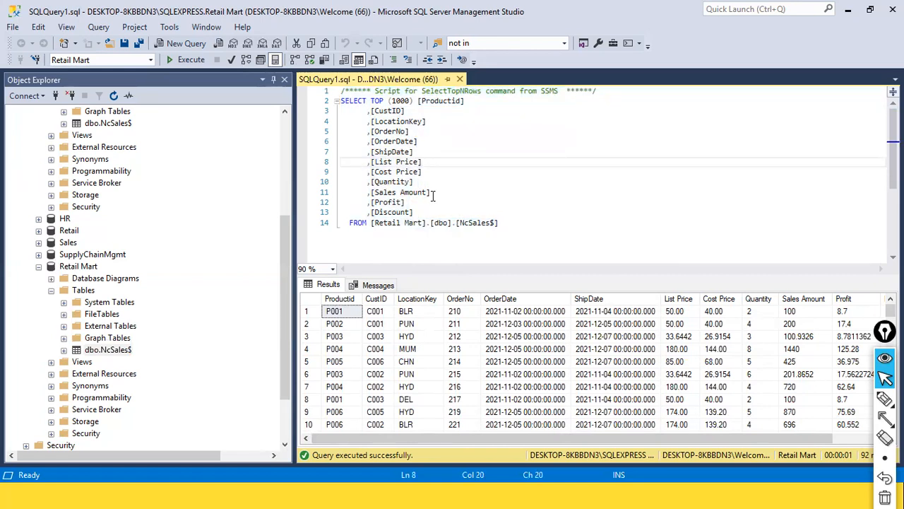
{"action": "left_click_drag", "start_coordinate": [422, 211], "coordinate": [346, 200]}
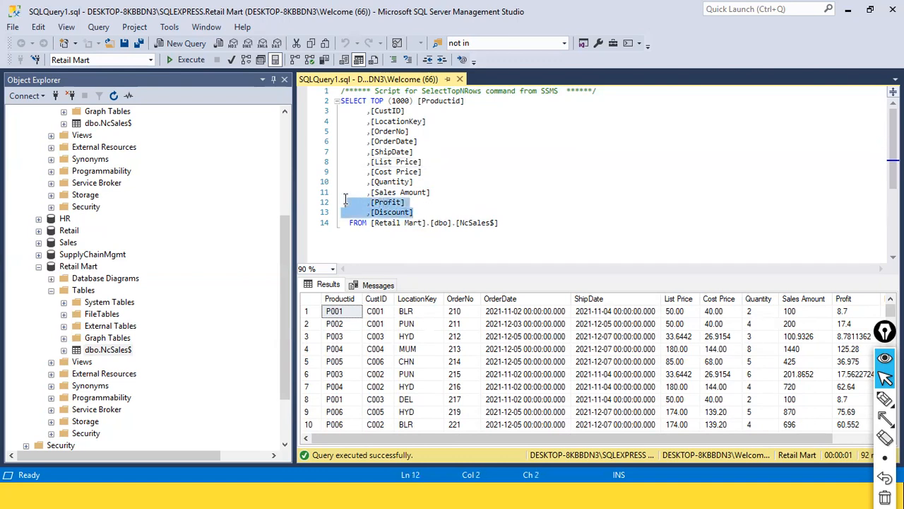
{"action": "key", "text": "Delete"}
{"action": "key", "text": "Delete"}
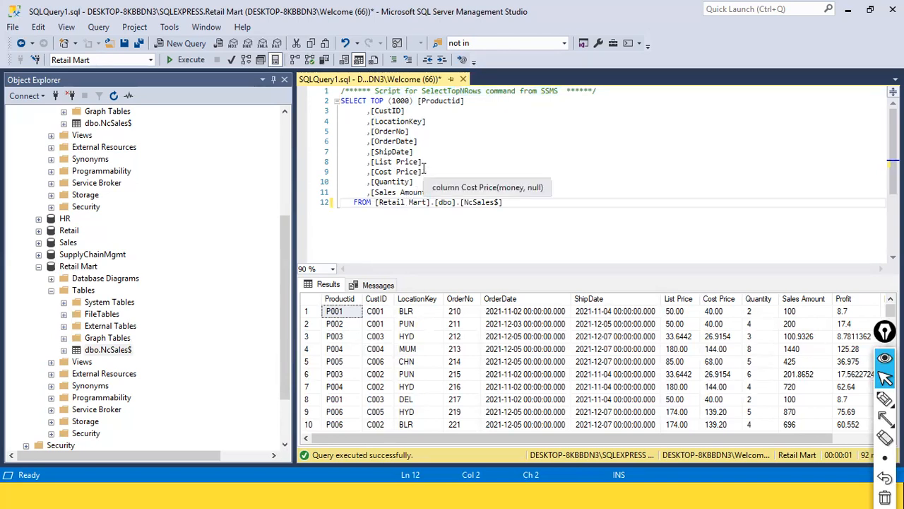
Delete the OrderNo through Cost Price lines and execute the five-column query
{"action": "left_click_drag", "start_coordinate": [424, 169], "coordinate": [362, 130]}
{"action": "key", "text": "Delete"}
{"action": "key", "text": "Delete"}
{"action": "key", "text": "Delete"}
{"action": "key", "text": "Delete"}
{"action": "key", "text": "Delete"}
{"action": "key", "text": "Delete"}
{"action": "key", "text": "Delete"}
{"action": "key", "text": "Delete"}
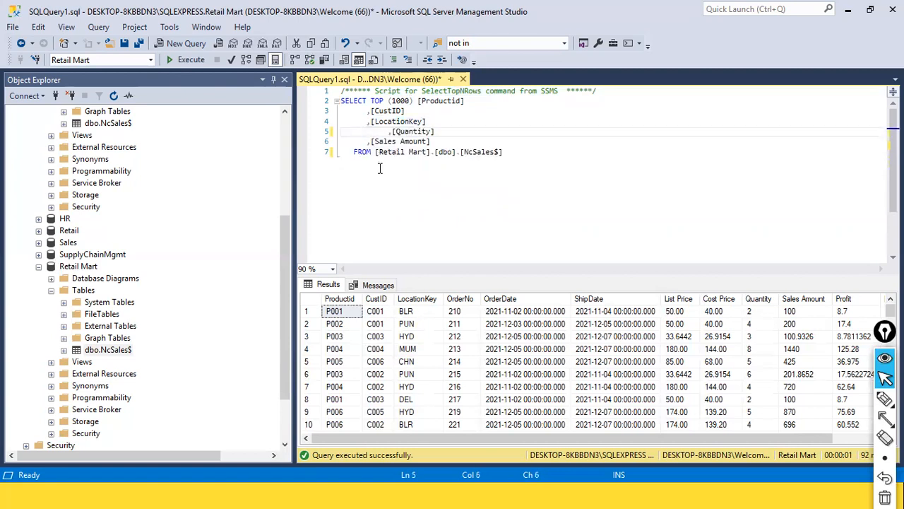
{"action": "left_click", "coordinate": [400, 189]}
{"action": "key", "text": "ctrl+a"}
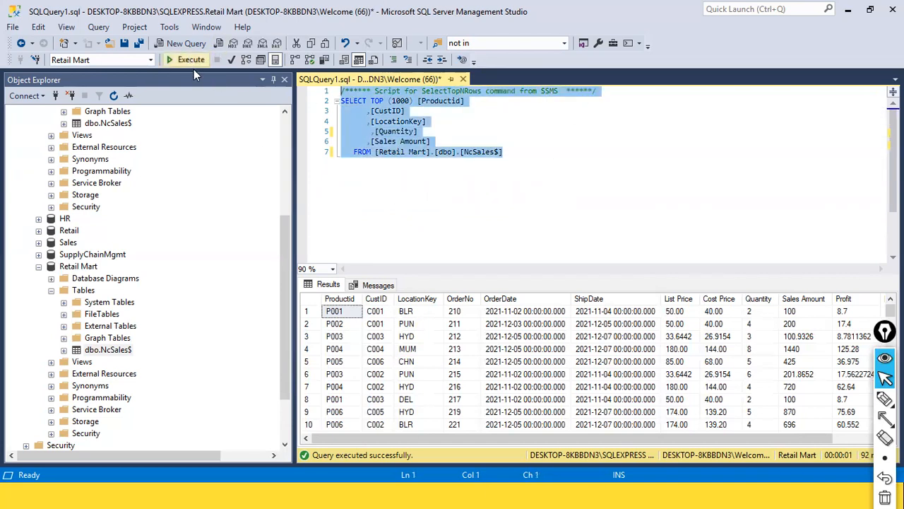
{"action": "key", "text": "ctrl+shift+a"}
{"action": "mouse_move", "coordinate": [233, 143]}
{"action": "left_mouse_down"}
{"action": "mouse_move", "coordinate": [178, 52]}
{"action": "mouse_move", "coordinate": [186, 61]}
{"action": "mouse_move", "coordinate": [155, 65]}
{"action": "left_mouse_up"}
{"action": "key", "text": "ctrl+shift+2"}
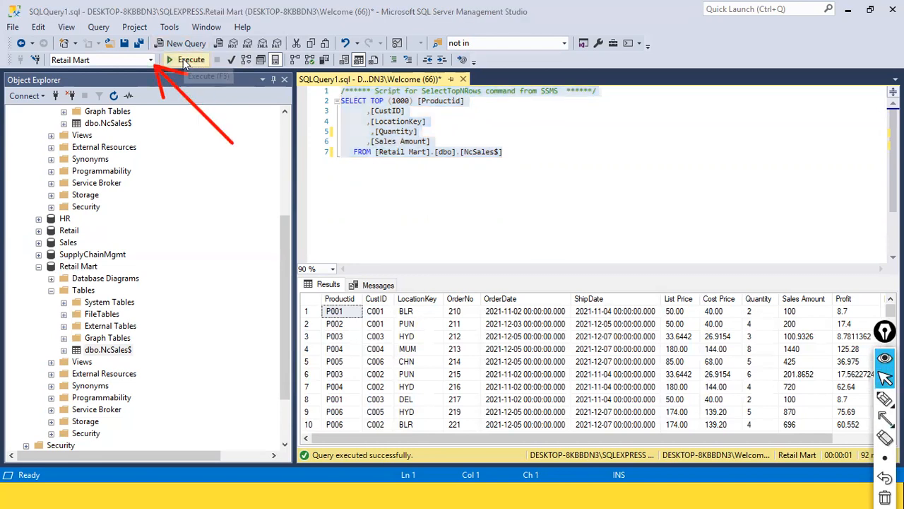
{"action": "left_click", "coordinate": [184, 60]}
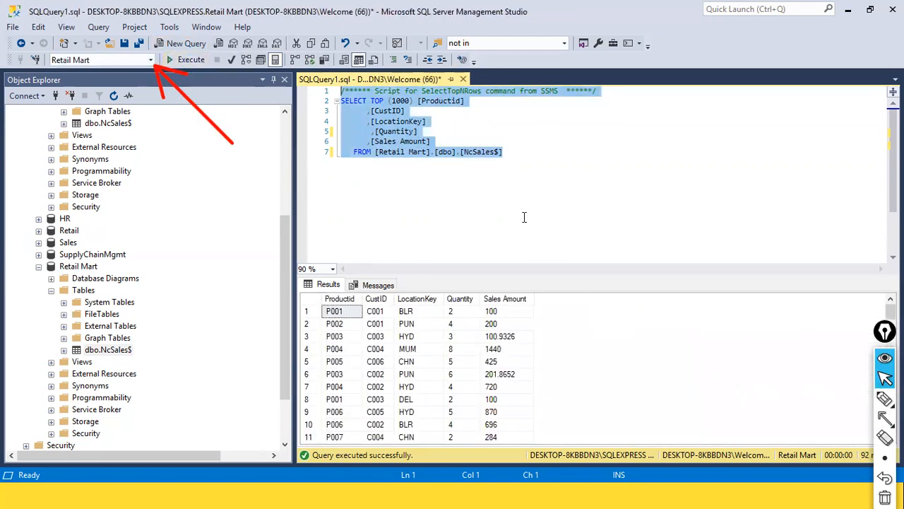
Check the Productid and CustID columns and scroll through the five-column results
{"action": "left_click", "coordinate": [483, 177]}
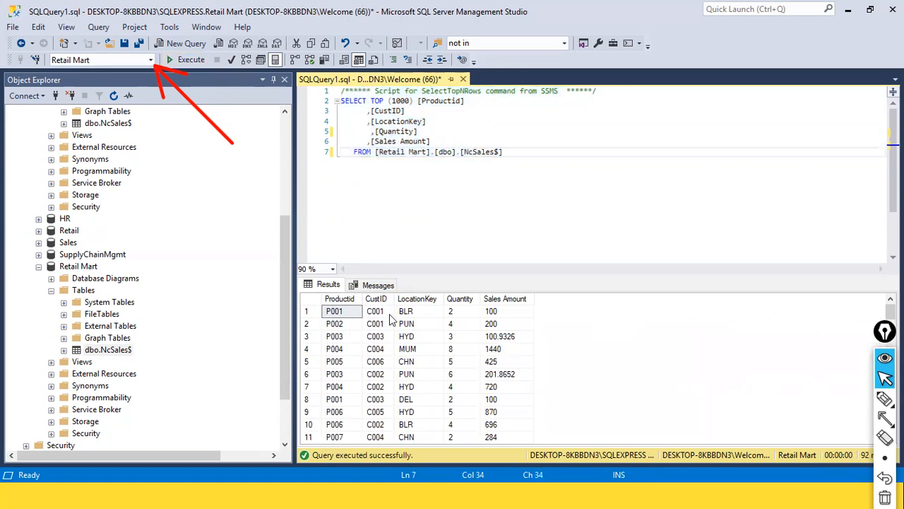
{"action": "left_click", "coordinate": [435, 103]}
{"action": "left_click", "coordinate": [408, 113]}
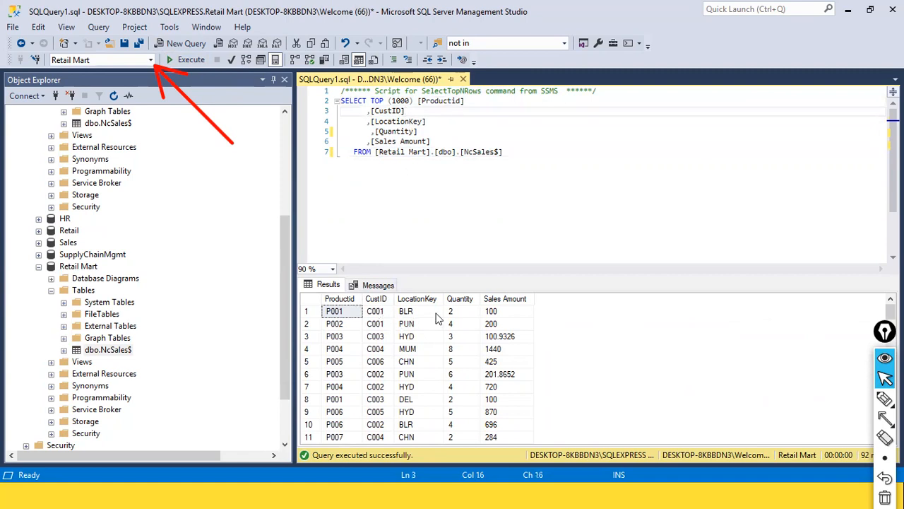
{"action": "scroll", "coordinate": [519, 342], "scroll_direction": "down", "scroll_amount": 10}
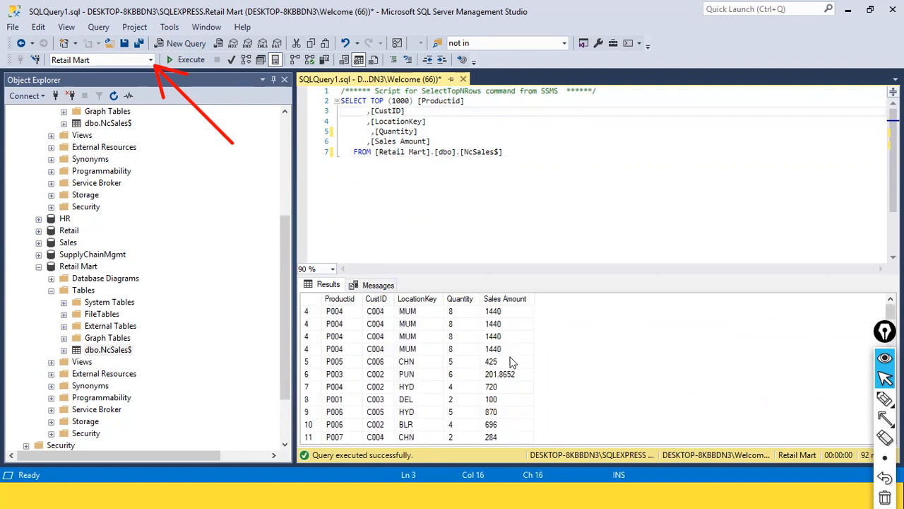
{"action": "scroll", "coordinate": [510, 359], "scroll_direction": "up", "scroll_amount": 12}
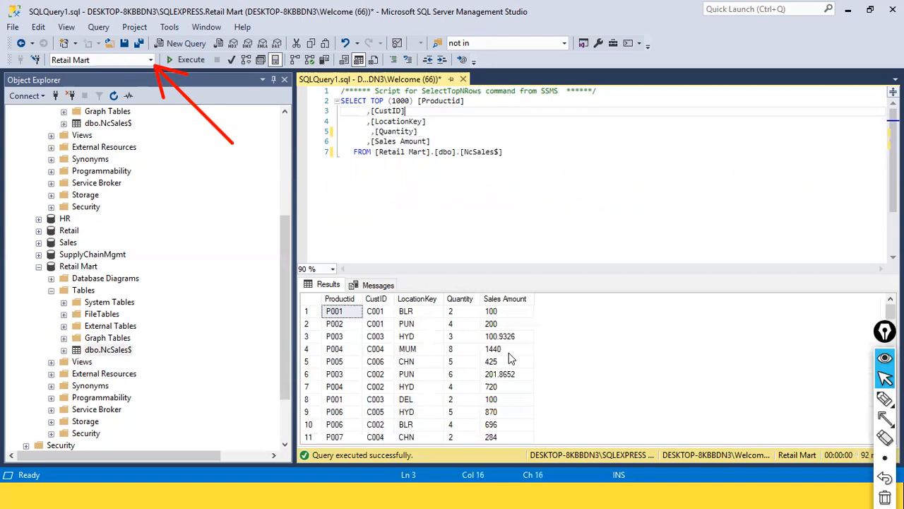
Undo the deletion to restore OrderNo, OrderDate, ShipDate, List Price and Cost Price
{"action": "left_click", "coordinate": [119, 353]}
{"action": "left_click", "coordinate": [118, 354]}
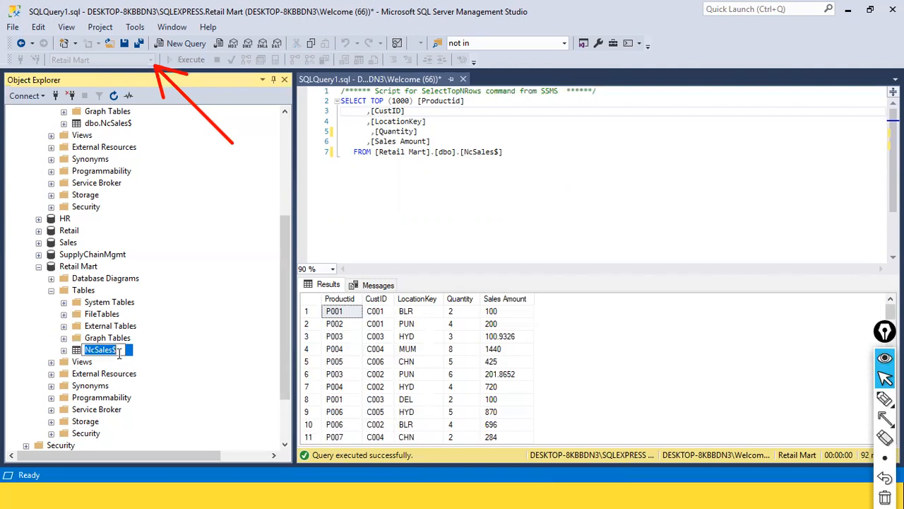
{"action": "left_click", "coordinate": [504, 232]}
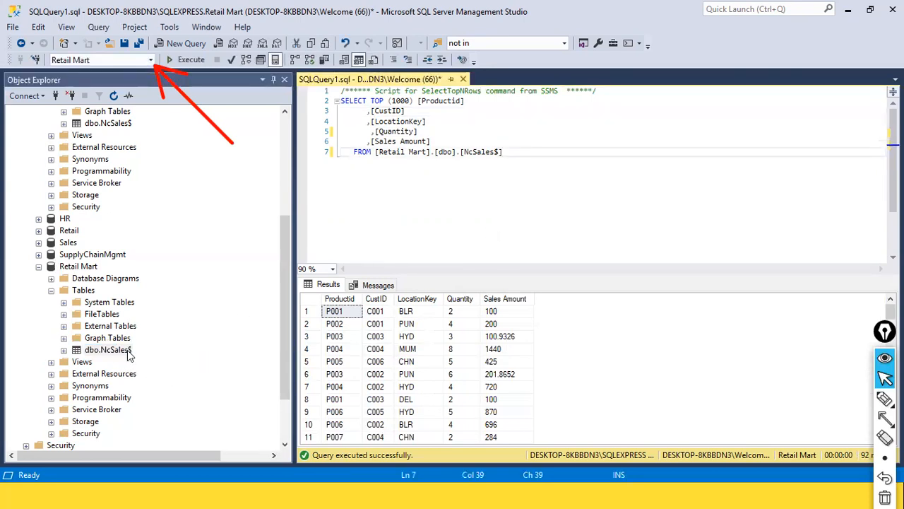
{"action": "right_click", "coordinate": [128, 355]}
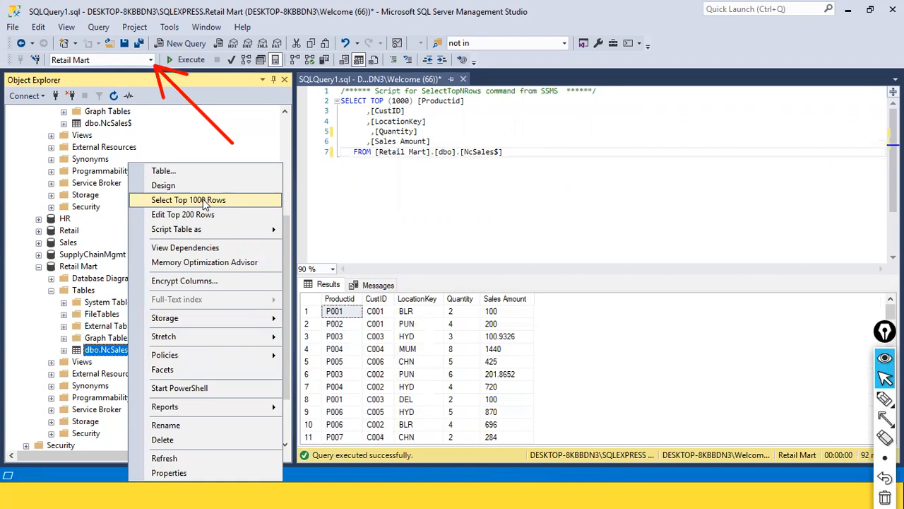
{"action": "left_click", "coordinate": [543, 204]}
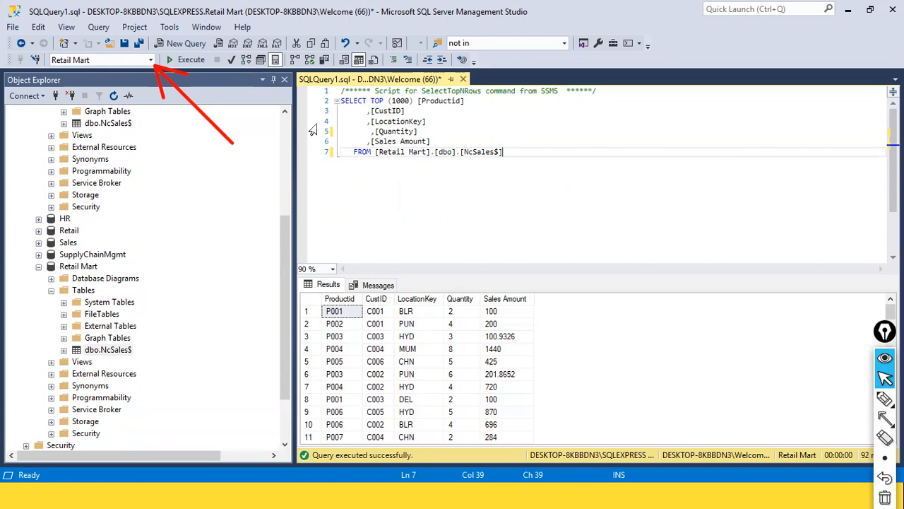
{"action": "left_click", "coordinate": [452, 140]}
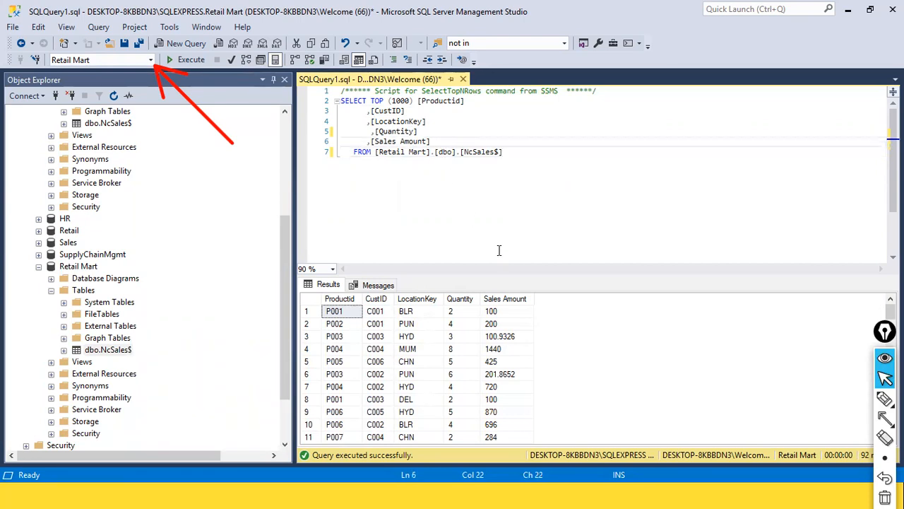
{"action": "key", "text": "ctrl+z"}
{"action": "key", "text": "ctrl+z"}
{"action": "key", "text": "ctrl+z"}
{"action": "key", "text": "ctrl+z"}
{"action": "key", "text": "ctrl+z"}
{"action": "key", "text": "ctrl+z"}
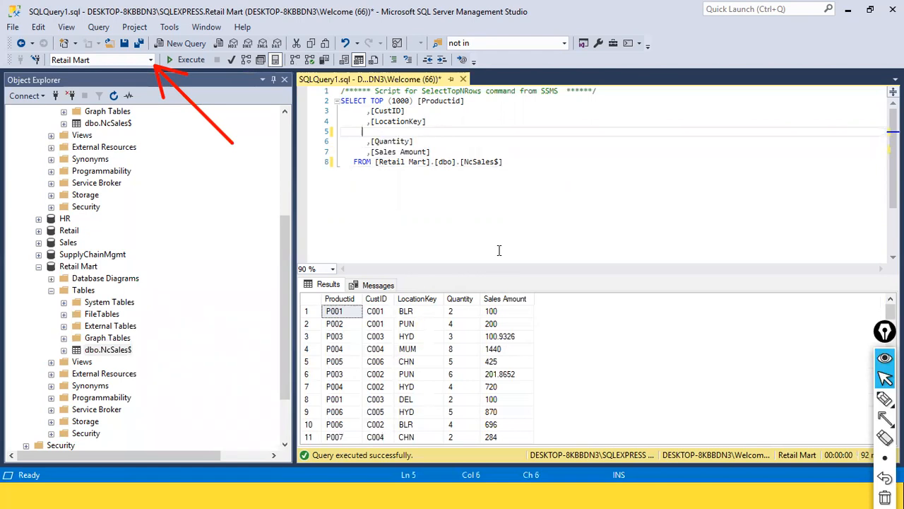
{"action": "left_click", "coordinate": [499, 250]}
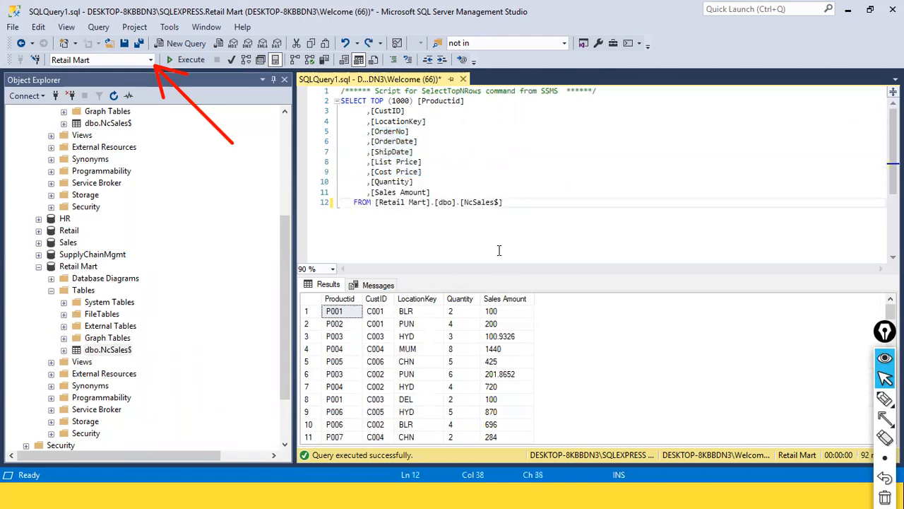
{"action": "left_click", "coordinate": [557, 213]}
Rerun the ten-column query and put dbo.NcSales$ into rename mode in Object Explorer
{"action": "left_click", "coordinate": [185, 60]}
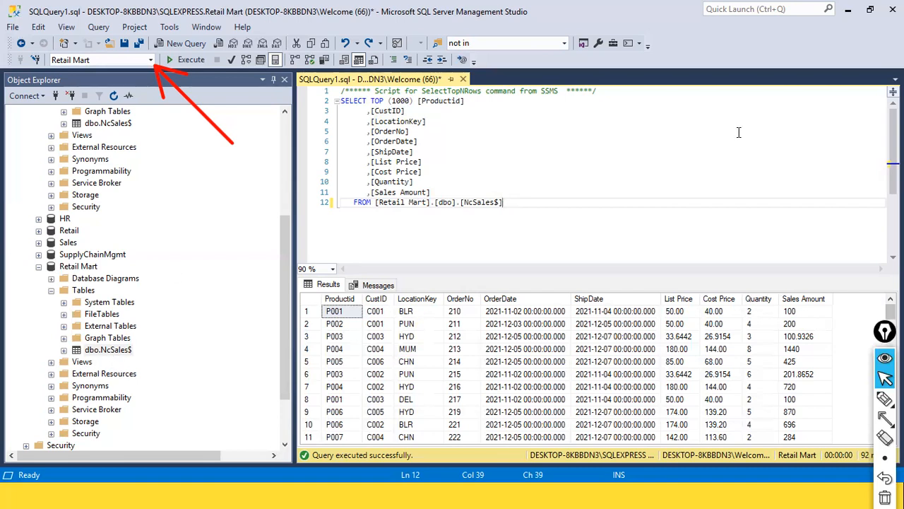
{"action": "key", "text": "alt"}
{"action": "left_click", "coordinate": [109, 352]}
{"action": "left_click", "coordinate": [113, 351]}
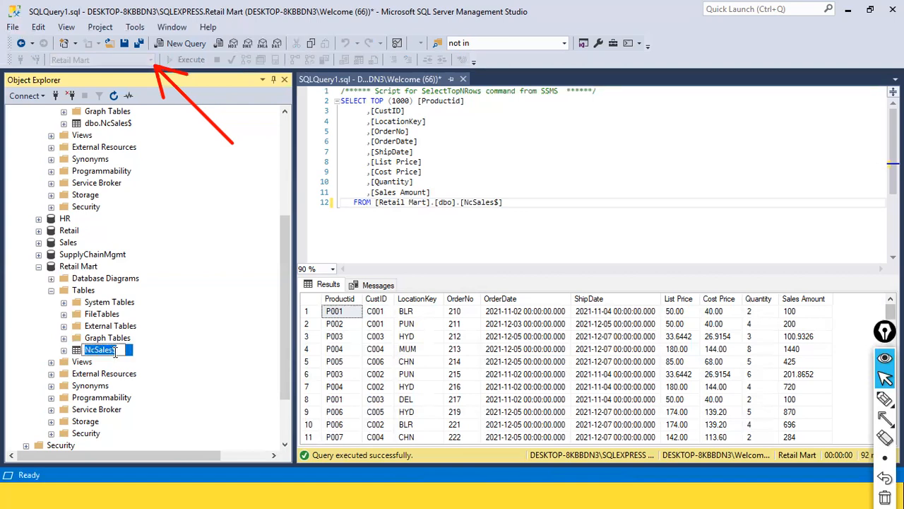
{"action": "key", "text": "Escape"}
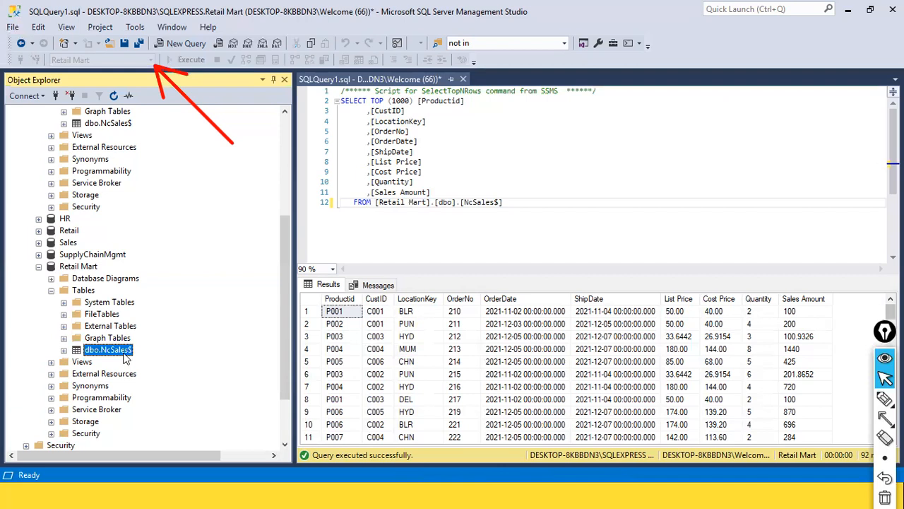
{"action": "right_click", "coordinate": [125, 357]}
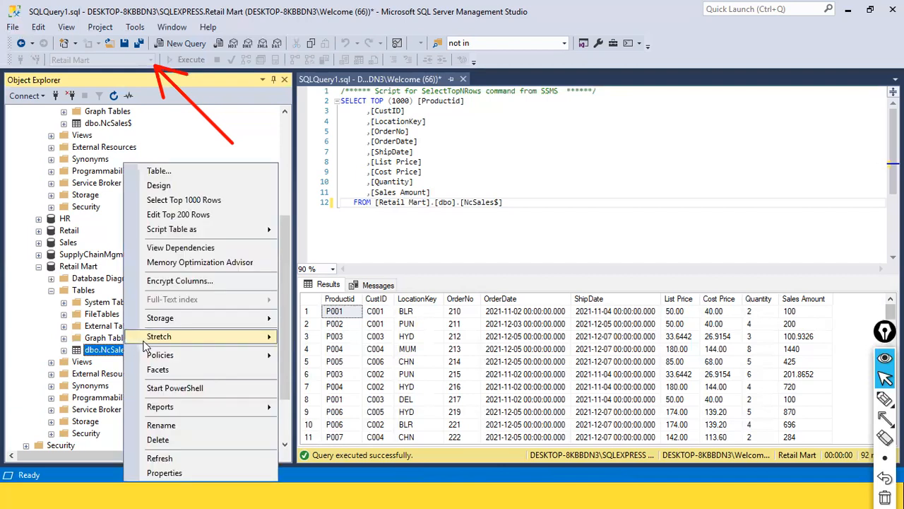
{"action": "left_click", "coordinate": [180, 425]}
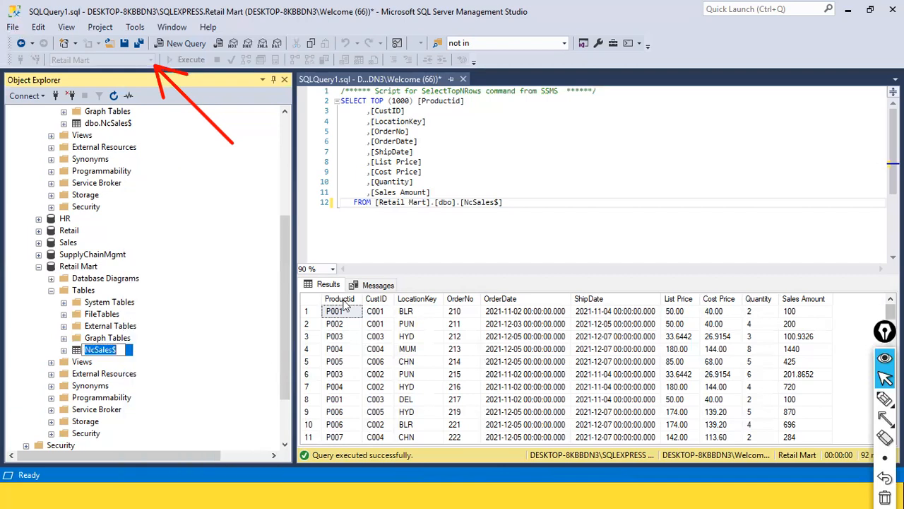
{"action": "type", "text": "sa"}
{"action": "key", "text": "BackSpace"}
{"action": "key", "text": "BackSpace"}
{"action": "type", "text": "a"}
{"action": "key", "text": "BackSpace"}
{"action": "type", "text": "SalesFact"}
{"action": "key", "text": "Return"}
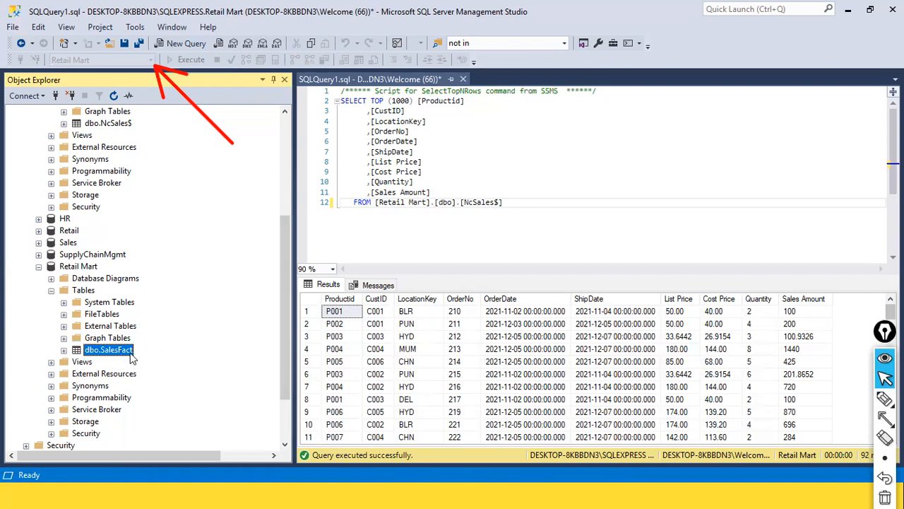
{"action": "key", "text": "alt+Tab"}
{"action": "key", "text": "alt+Tab"}
{"action": "key", "text": "alt+Tab"}
{"action": "key", "text": "alt+Tab"}
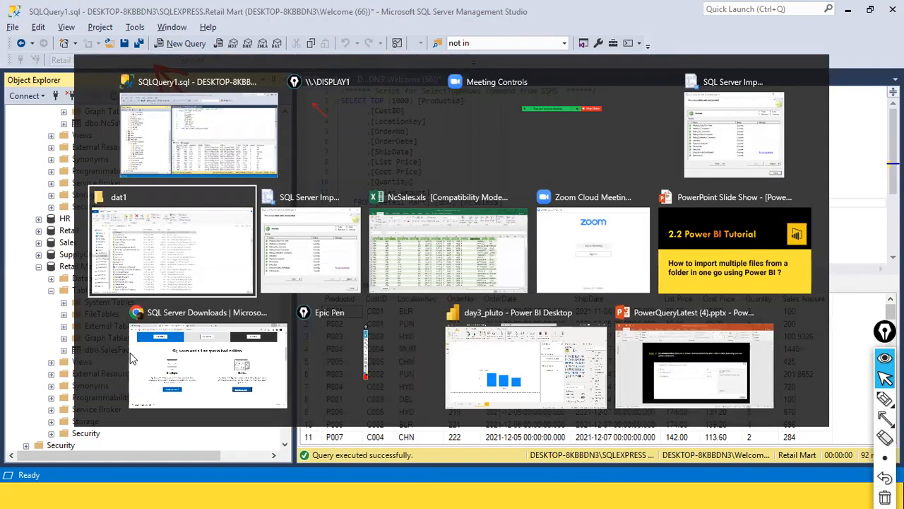
In the day3_pluto Power BI report, choose SQL Server from Get data
{"action": "key", "text": "alt+Tab"}
{"action": "key", "text": "alt+Tab"}
{"action": "key", "text": "alt+Tab"}
{"action": "key", "text": "alt+Tab"}
{"action": "key", "text": "alt+Tab"}
{"action": "key", "text": "alt+Tab"}
{"action": "key", "text": "alt+Tab"}
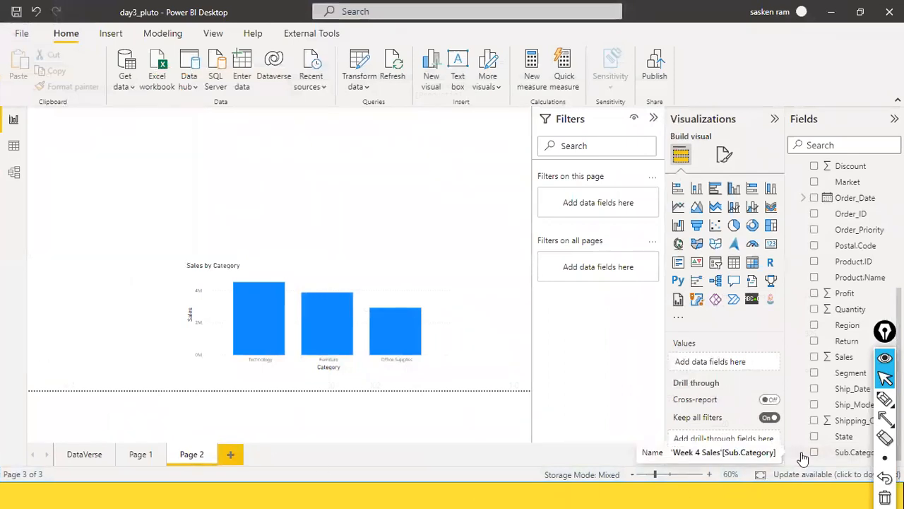
{"action": "left_click", "coordinate": [131, 87]}
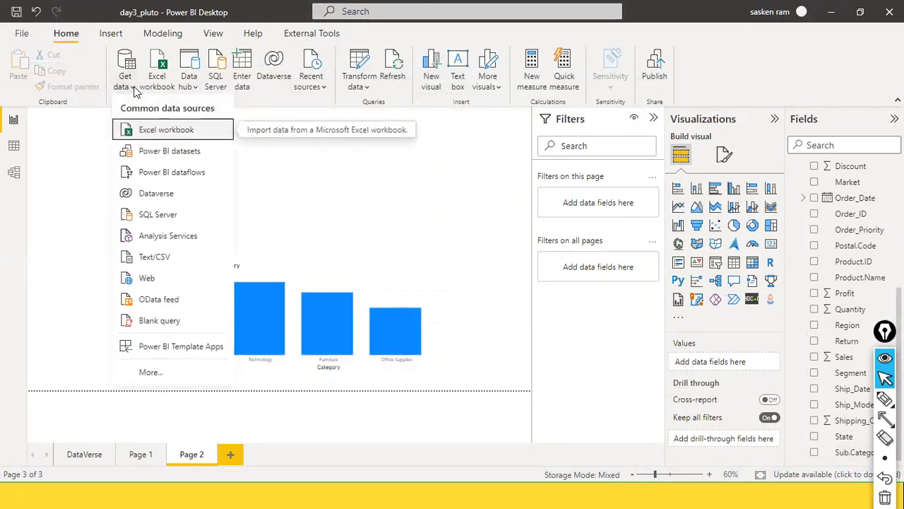
{"action": "left_click", "coordinate": [170, 222]}
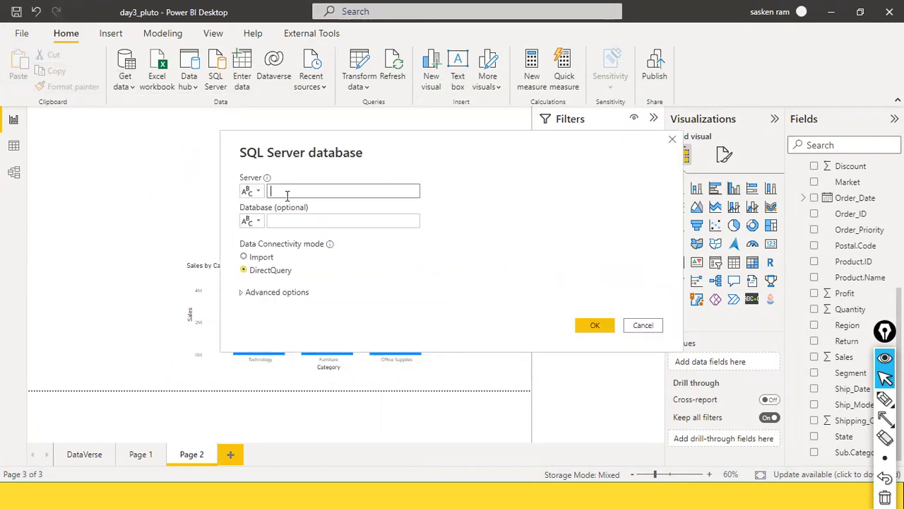
{"action": "key", "text": "alt+Tab"}
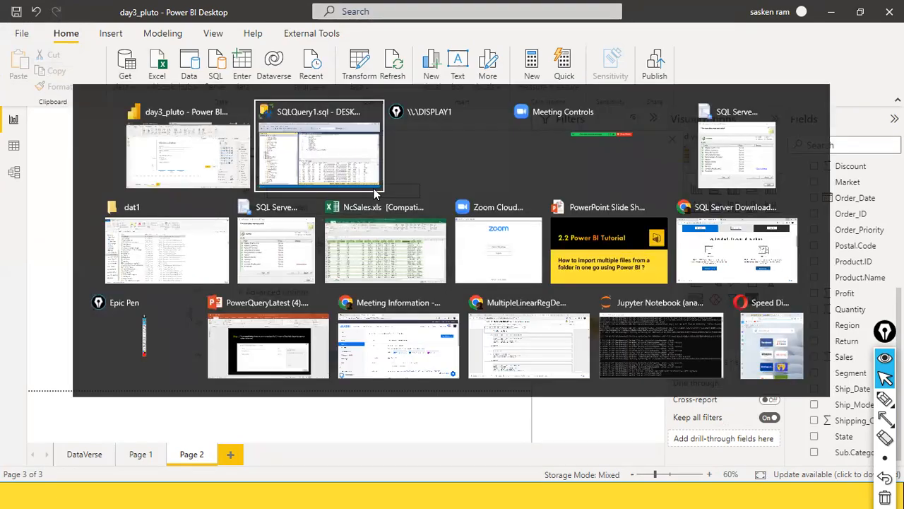
Copy the SQLEXPRESS server name from SSMS's Connect dialog, cancel it, and return to Power BI's Server field
{"action": "scroll", "coordinate": [154, 150], "scroll_direction": "up", "scroll_amount": 5}
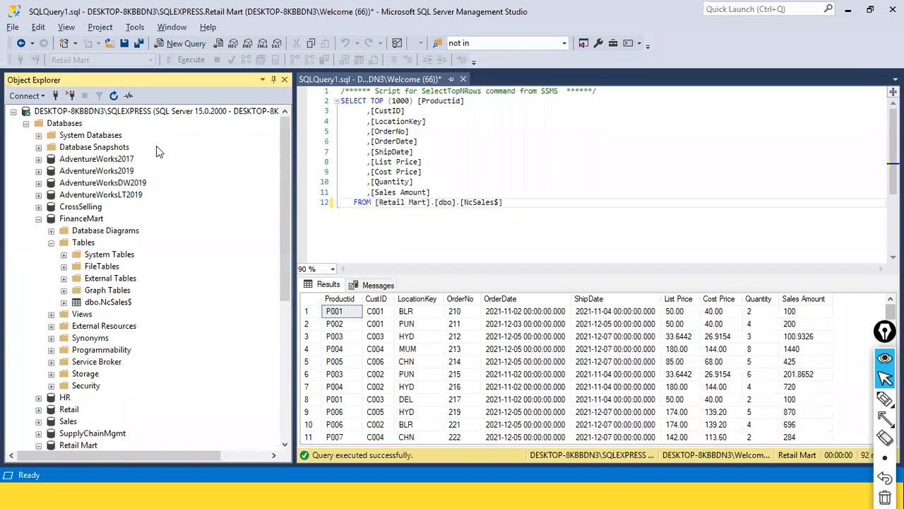
{"action": "right_click", "coordinate": [41, 112]}
{"action": "left_click", "coordinate": [67, 123]}
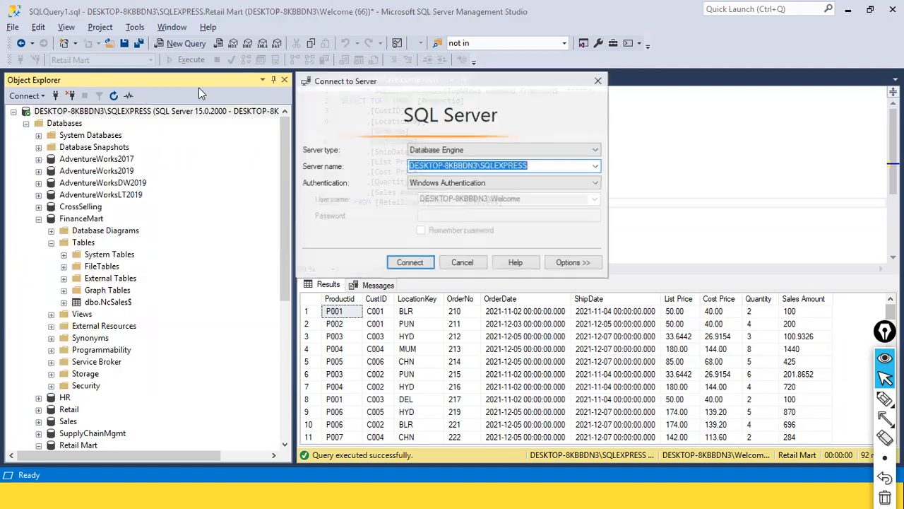
{"action": "left_click_drag", "start_coordinate": [545, 167], "coordinate": [387, 164]}
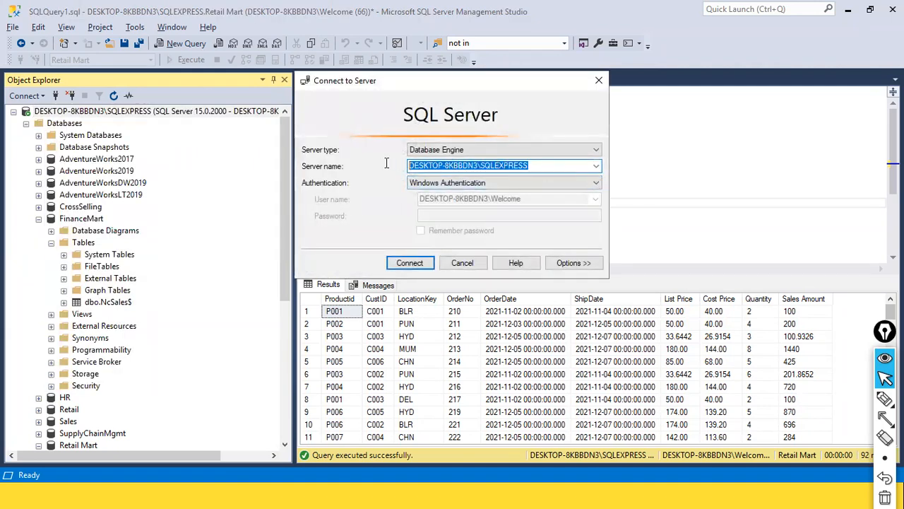
{"action": "right_click", "coordinate": [472, 166]}
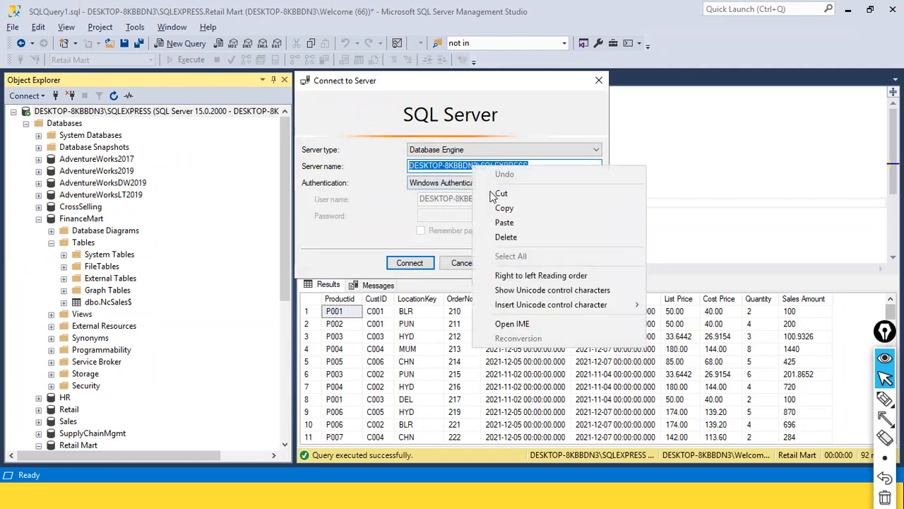
{"action": "left_click", "coordinate": [502, 208]}
{"action": "left_click", "coordinate": [478, 264]}
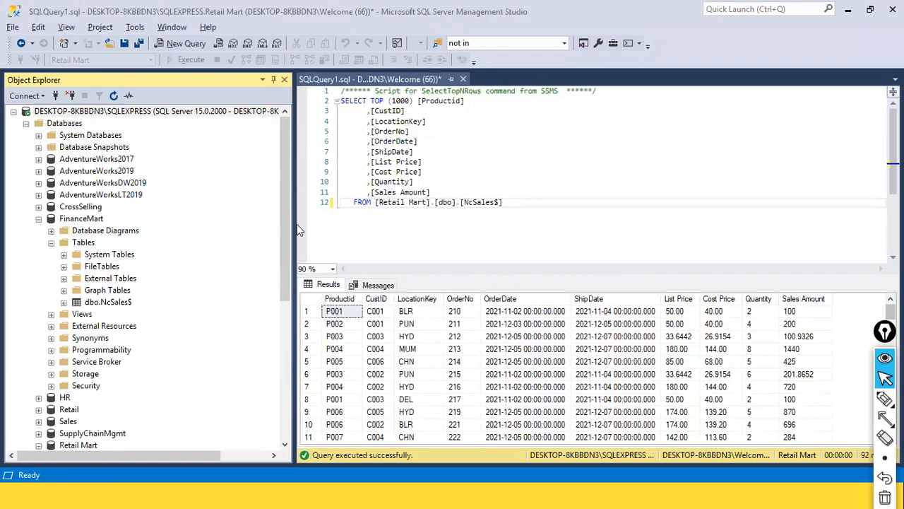
{"action": "key", "text": "alt+Tab"}
{"action": "left_click", "coordinate": [304, 192]}
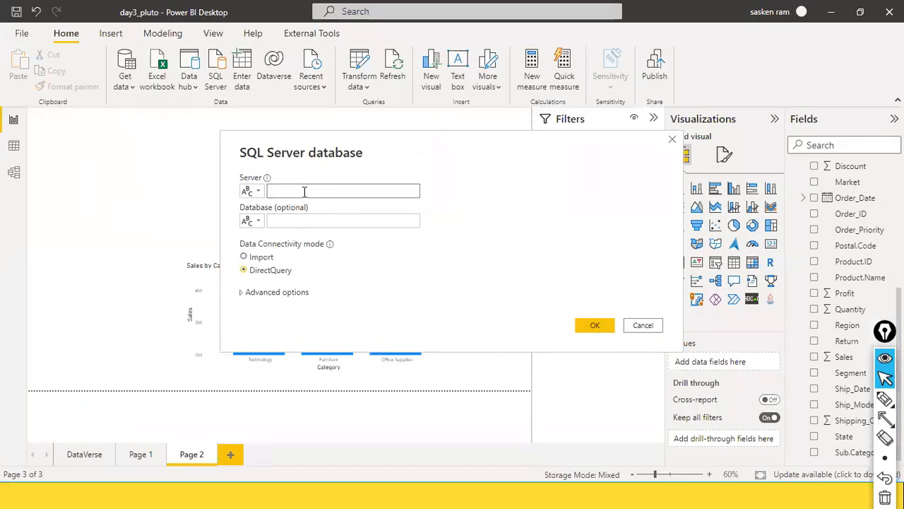
Paste the SQLEXPRESS server name into Server and look up the Retail Mart database in SSMS
{"action": "key", "text": "ctrl+v"}
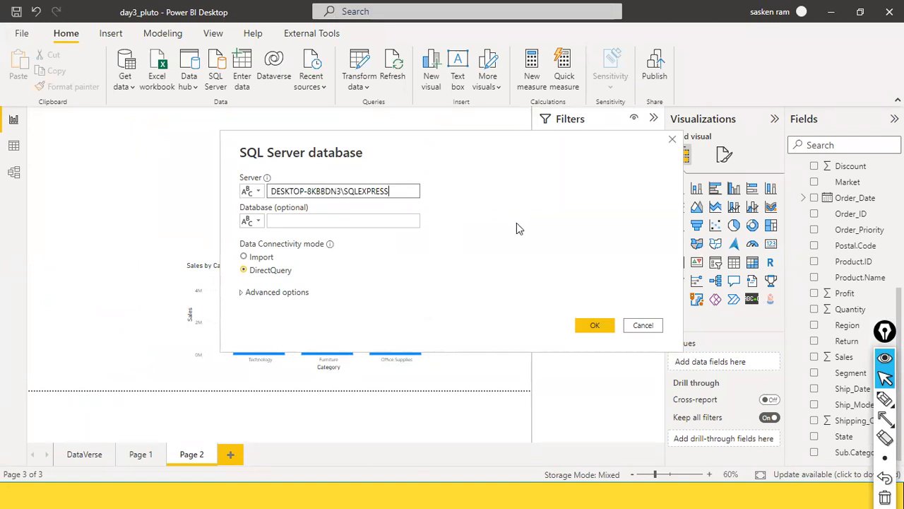
{"action": "left_click", "coordinate": [367, 223]}
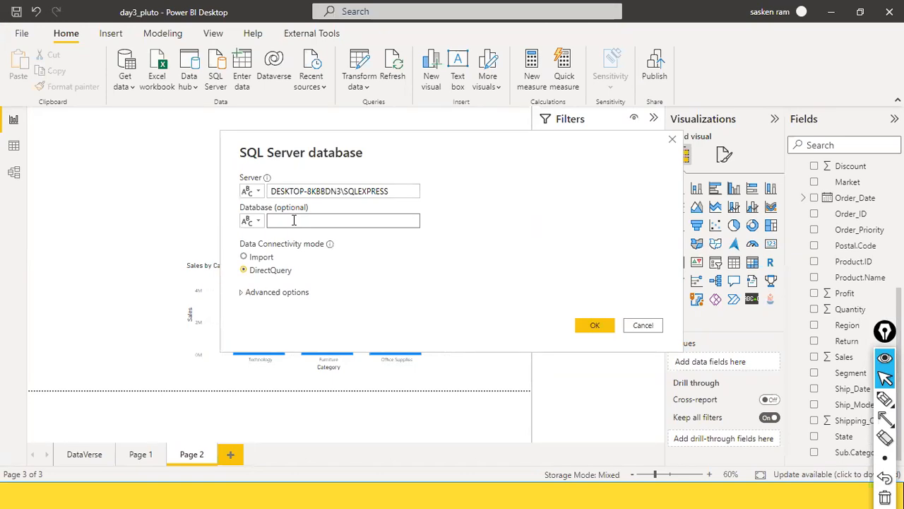
{"action": "key", "text": "alt+Tab"}
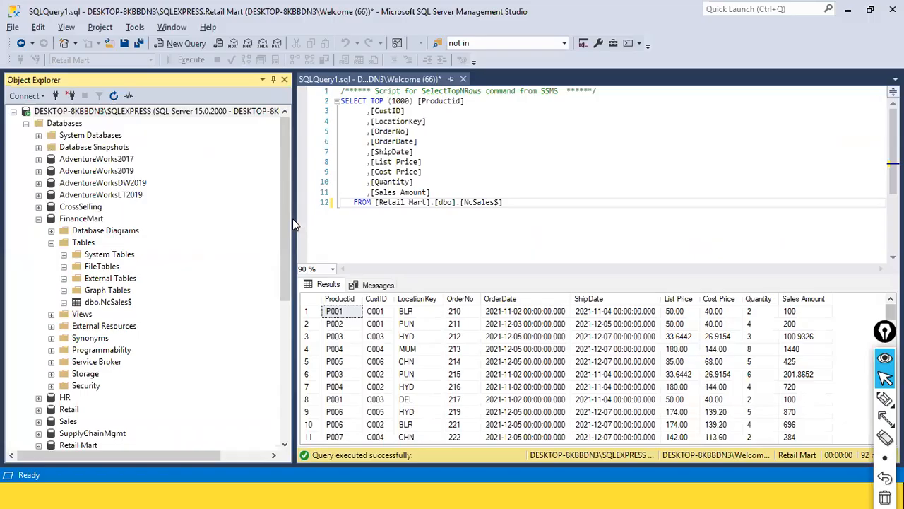
{"action": "scroll", "coordinate": [66, 304], "scroll_direction": "down", "scroll_amount": 6}
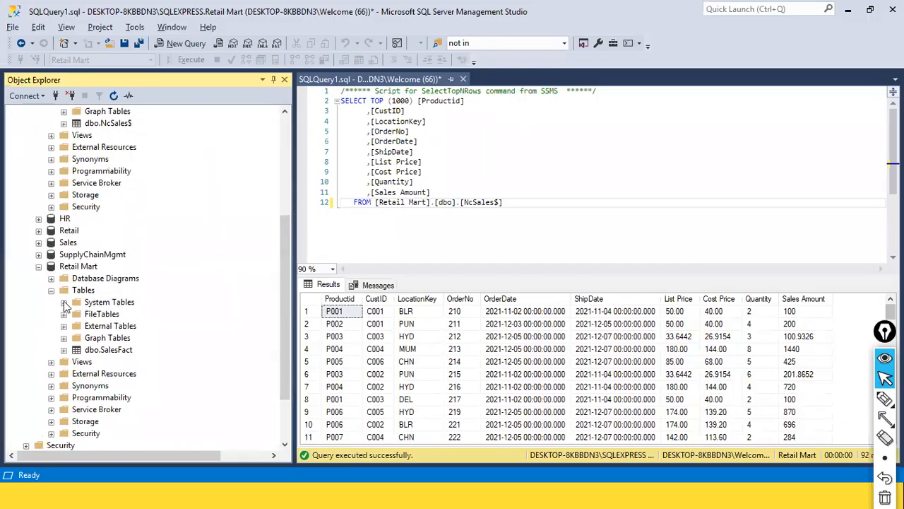
{"action": "left_click", "coordinate": [82, 232]}
{"action": "key", "text": "alt+Tab"}
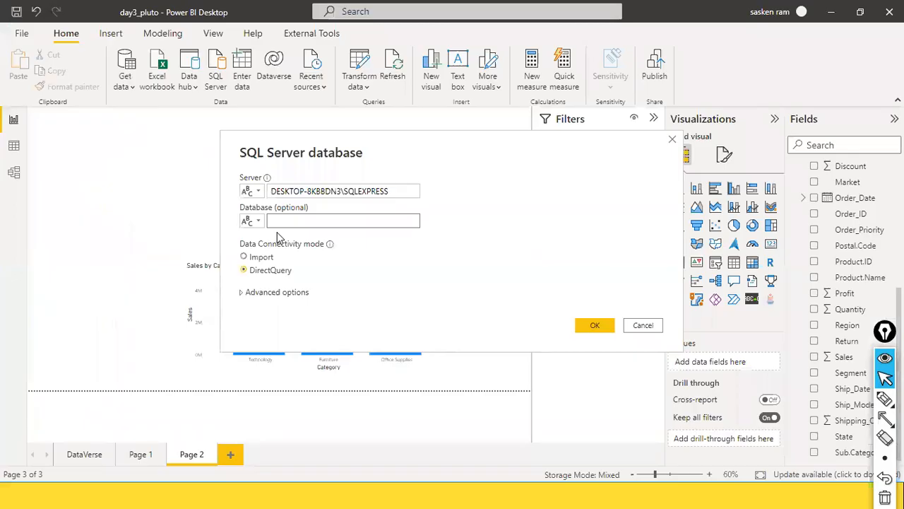
Enter 'Retail-Mart' as the database and choose Import connectivity mode
{"action": "left_click", "coordinate": [289, 225]}
{"action": "key", "text": "alt+Tab"}
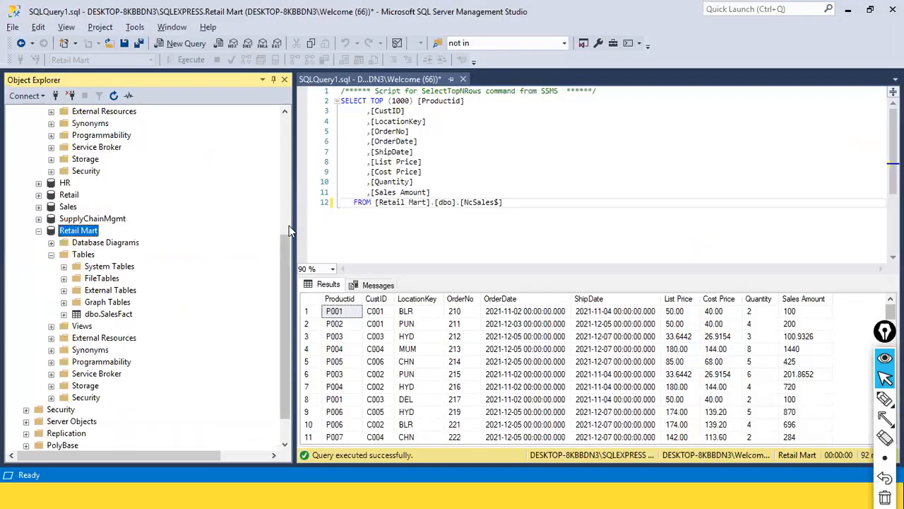
{"action": "key", "text": "alt+Tab"}
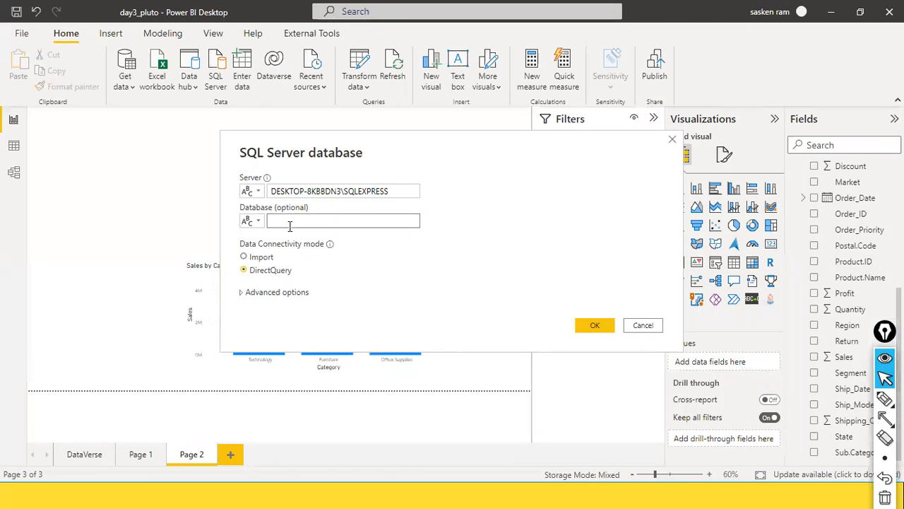
{"action": "type", "text": "Retail-Mart"}
{"action": "key", "text": "alt+Tab"}
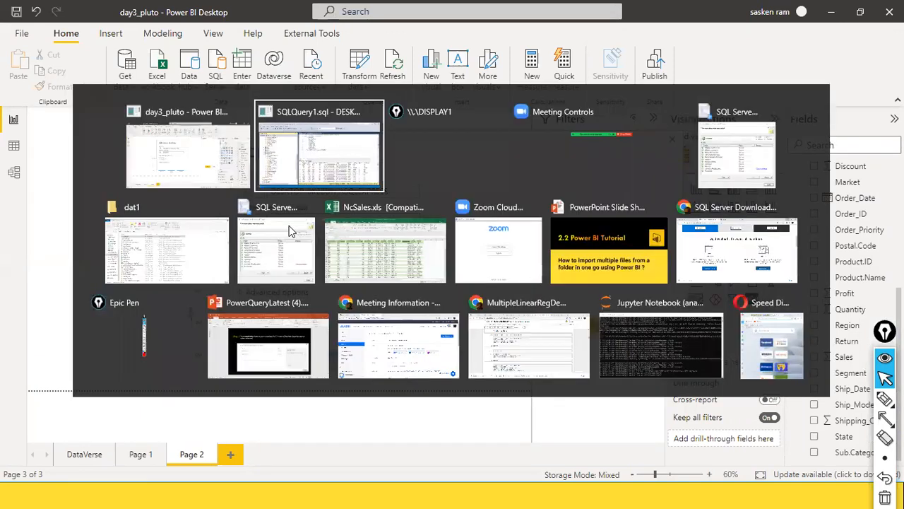
{"action": "key", "text": "alt+Tab"}
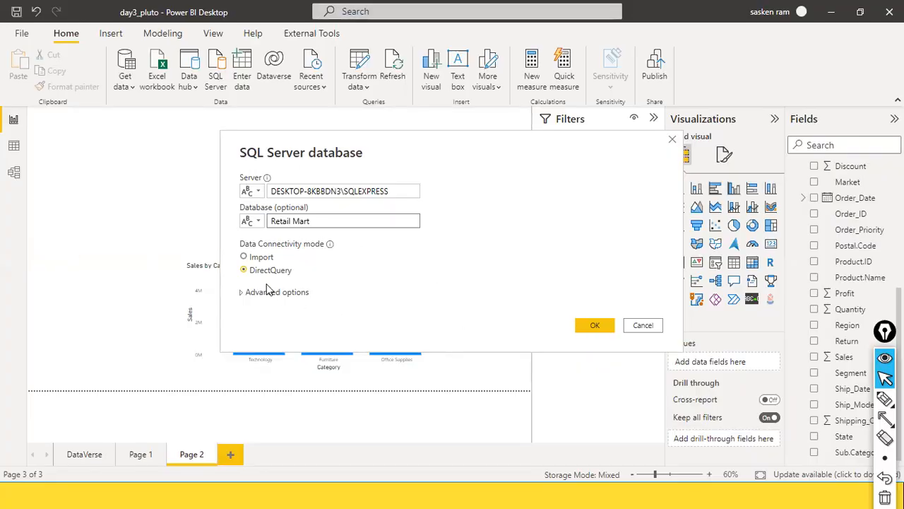
{"action": "left_click", "coordinate": [260, 257]}
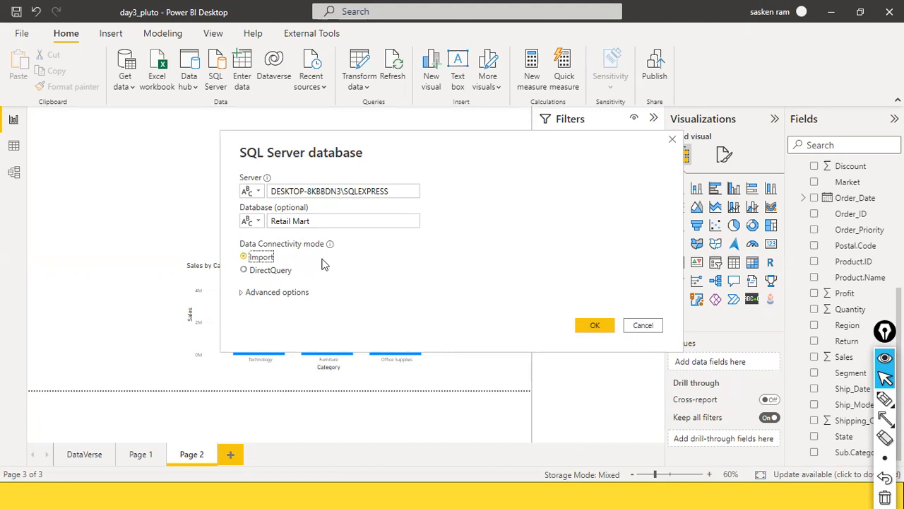
Select the server name and cancel the SQL Server database dialog without connecting
{"action": "left_click", "coordinate": [405, 190]}
{"action": "key", "text": "ctrl+a"}
{"action": "key", "text": "ctrl+c"}
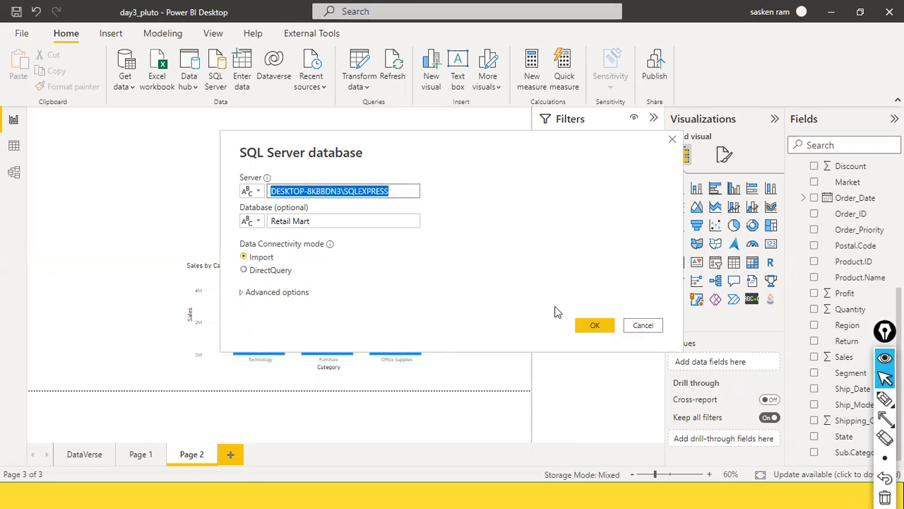
{"action": "left_click", "coordinate": [649, 332]}
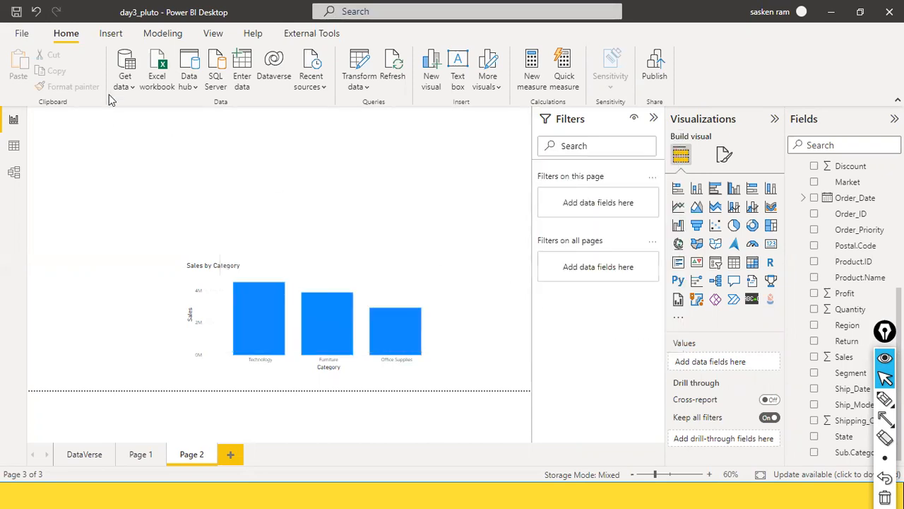
Start a new SQL Server connection with the pasted SQLEXPRESS server and database 'Retail Mart'
{"action": "left_click", "coordinate": [124, 84]}
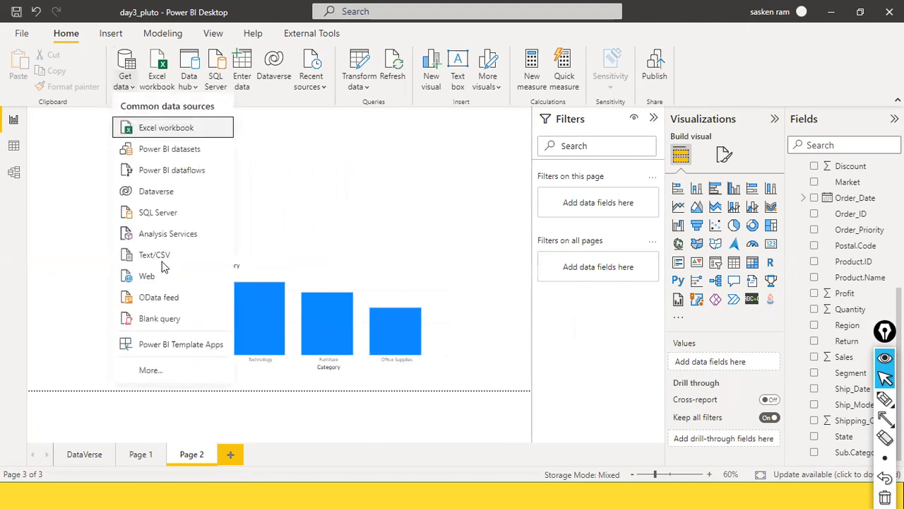
{"action": "left_click", "coordinate": [170, 218]}
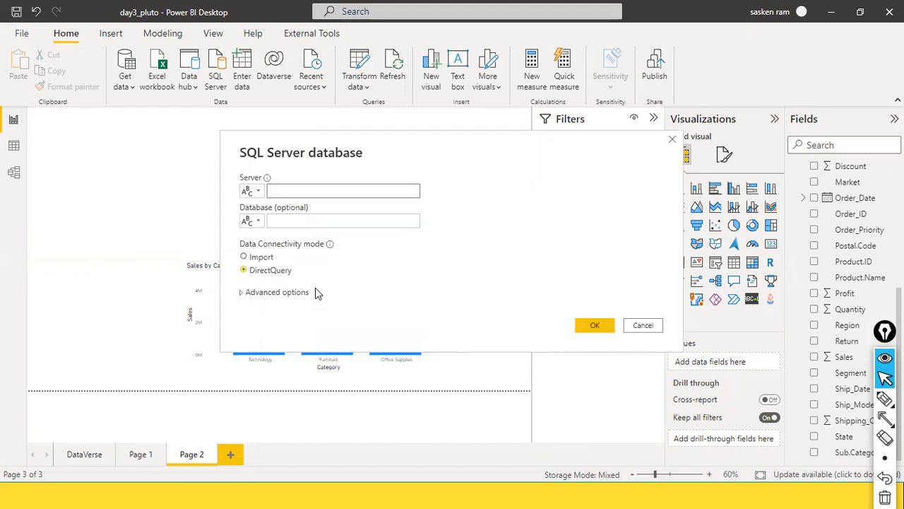
{"action": "key", "text": "ctrl+v"}
{"action": "left_click", "coordinate": [319, 218]}
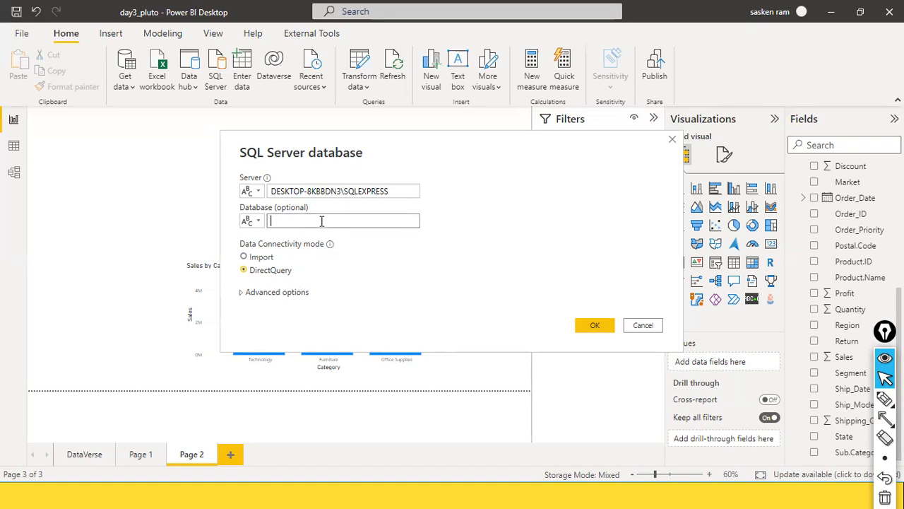
{"action": "type", "text": "Retail Mart"}
Check the server and database entries, choose Import mode, and confirm the connection
{"action": "left_click", "coordinate": [387, 191]}
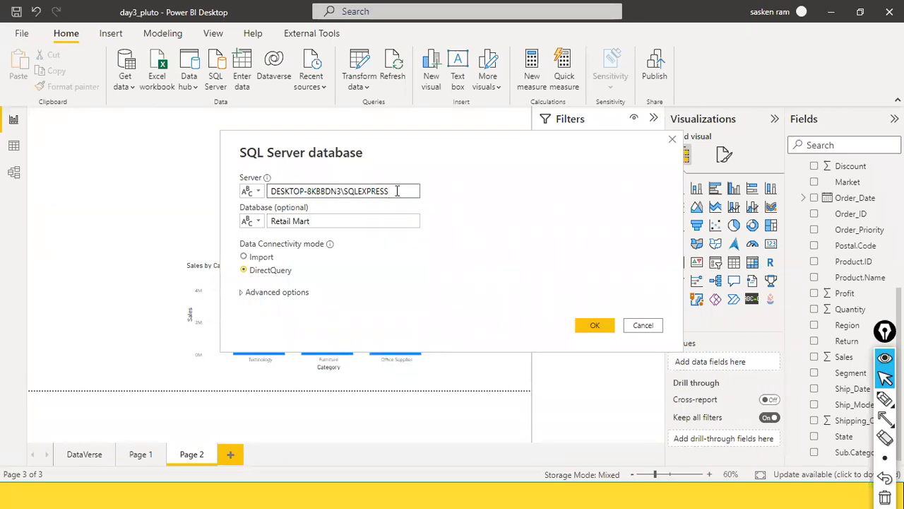
{"action": "left_click_drag", "start_coordinate": [399, 191], "coordinate": [199, 189]}
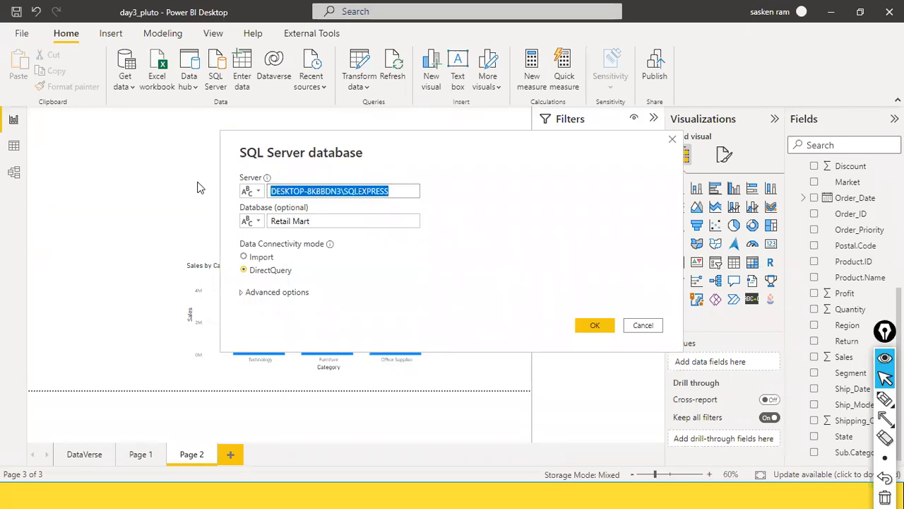
{"action": "left_click_drag", "start_coordinate": [318, 222], "coordinate": [267, 223]}
{"action": "left_click", "coordinate": [317, 222]}
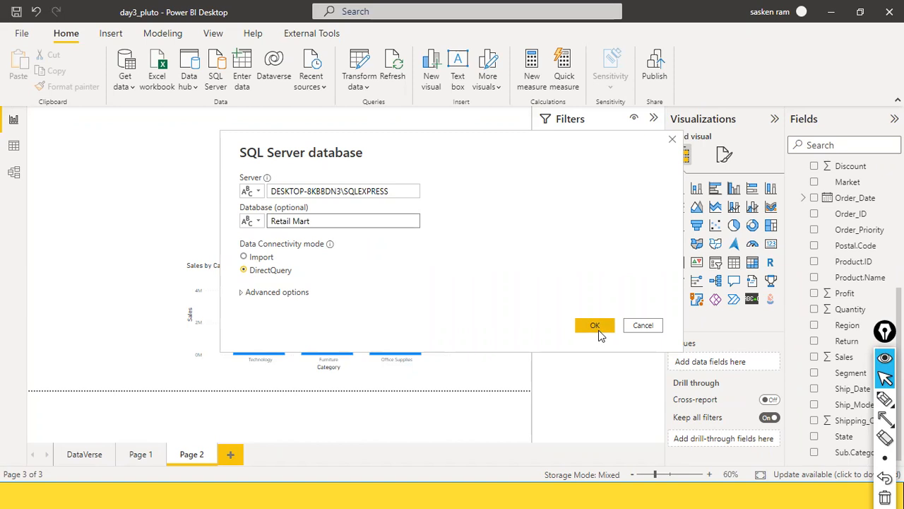
{"action": "left_click", "coordinate": [263, 258]}
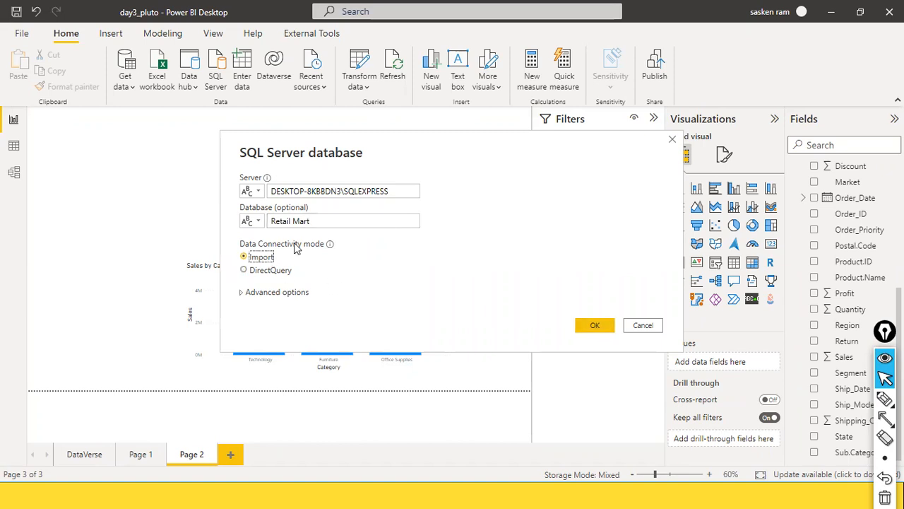
{"action": "left_click", "coordinate": [601, 330]}
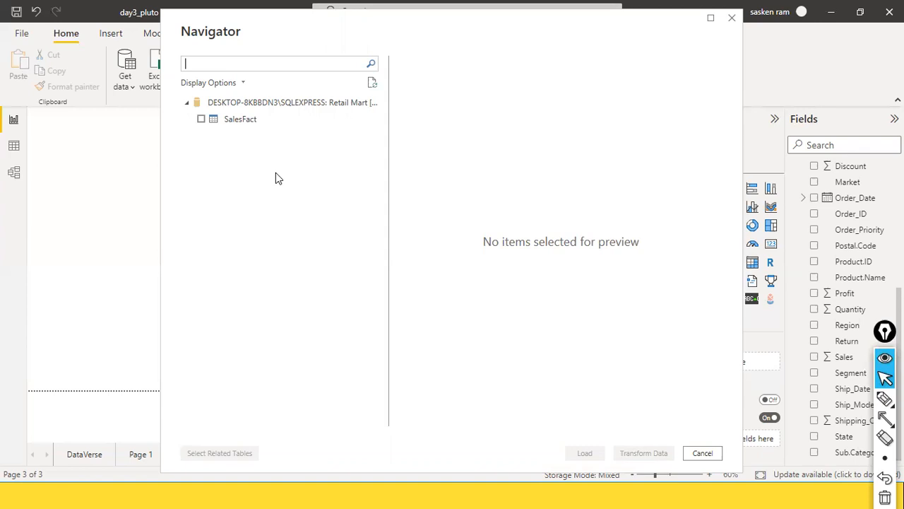
Tick the SalesFact table in the Navigator and compare it with SalesFact in SSMS
{"action": "left_click", "coordinate": [202, 120]}
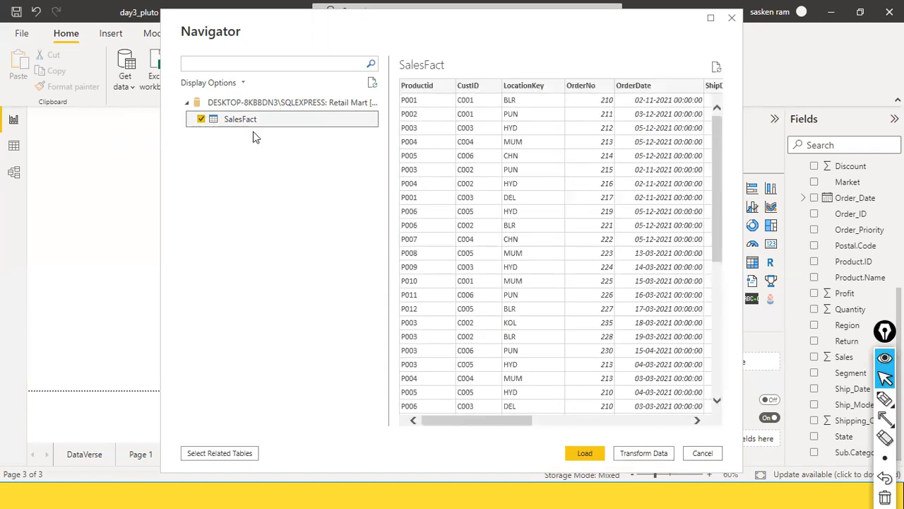
{"action": "key", "text": "alt+Tab"}
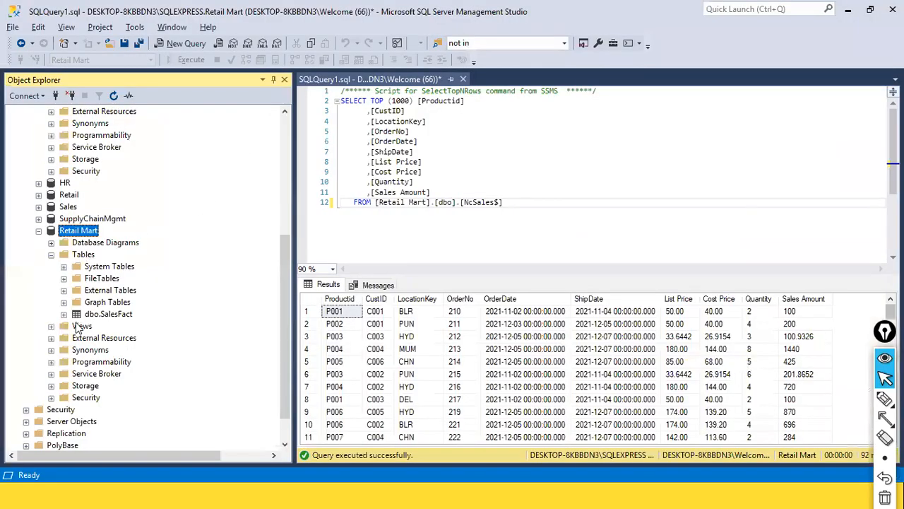
{"action": "left_click", "coordinate": [110, 318]}
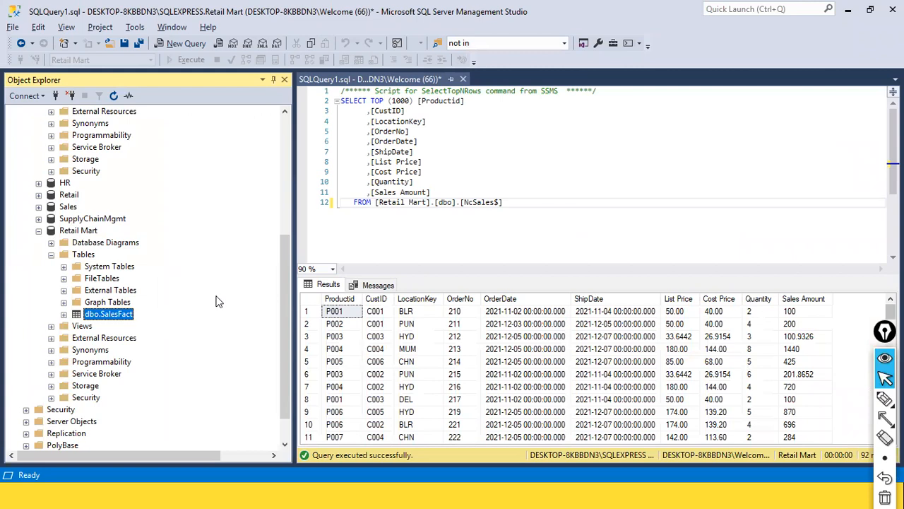
{"action": "key", "text": "alt+Tab"}
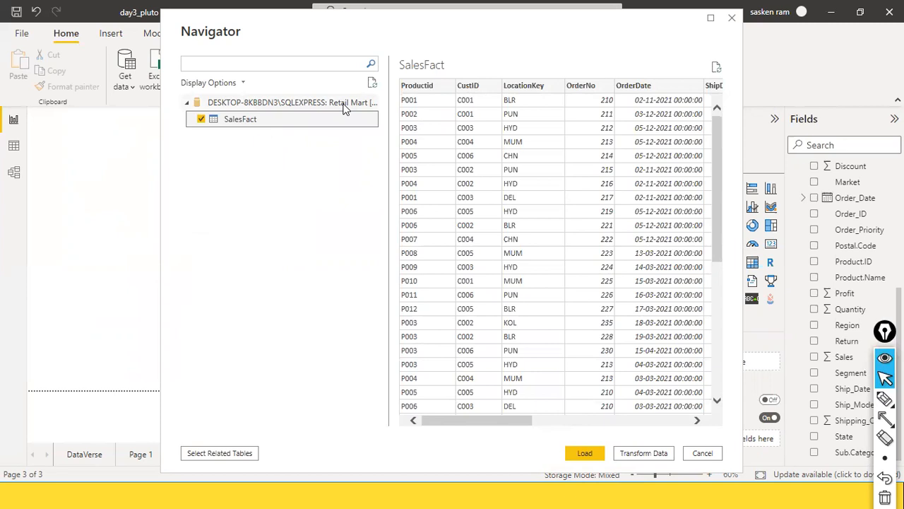
Scroll through the SalesFact preview and load the table into the report
{"action": "left_click_drag", "start_coordinate": [470, 420], "coordinate": [668, 411]}
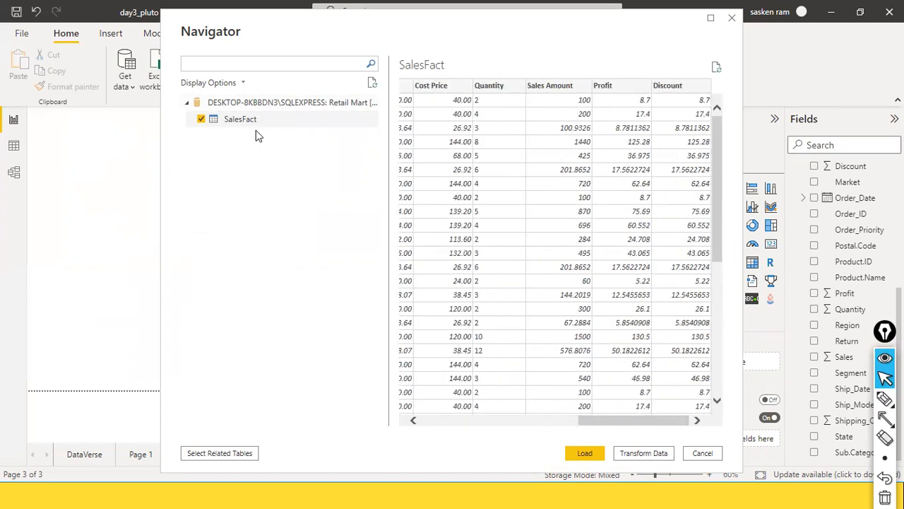
{"action": "scroll", "coordinate": [629, 323], "scroll_direction": "down", "scroll_amount": 6}
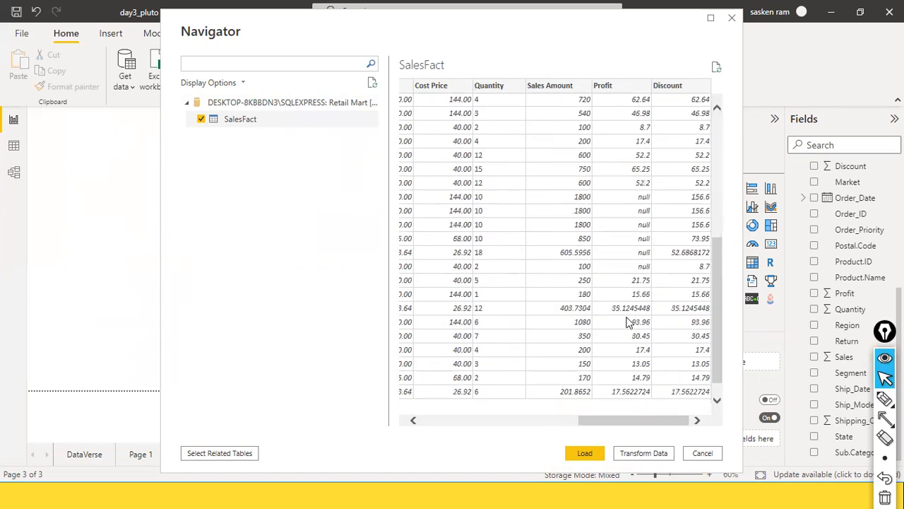
{"action": "scroll", "coordinate": [620, 336], "scroll_direction": "up", "scroll_amount": 6}
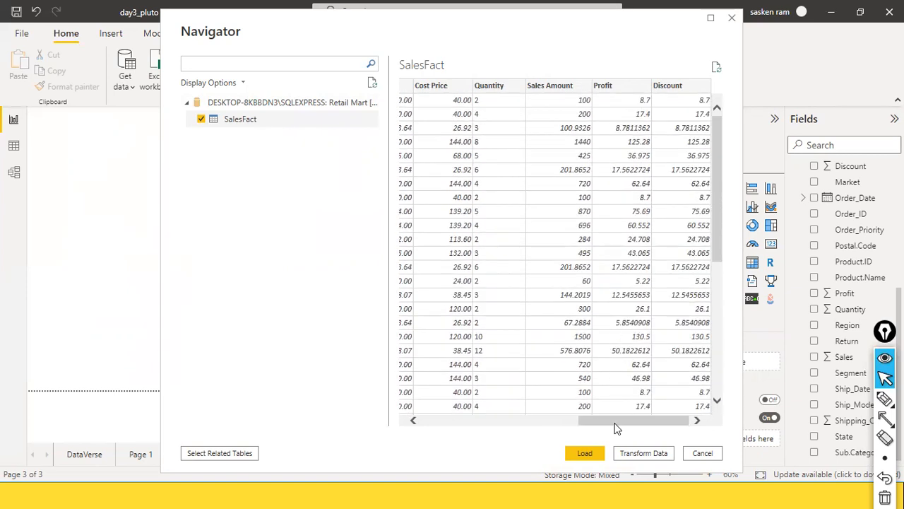
{"action": "left_click_drag", "start_coordinate": [614, 422], "coordinate": [443, 424]}
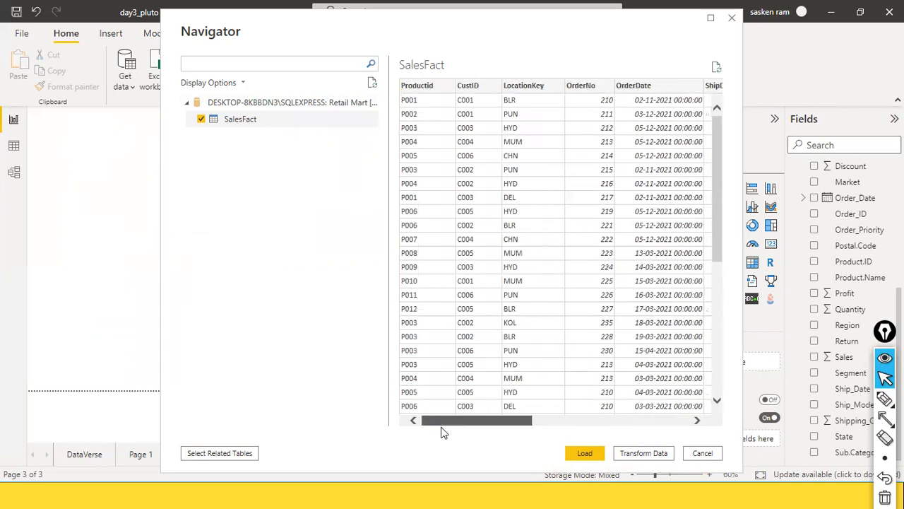
{"action": "left_click", "coordinate": [577, 454]}
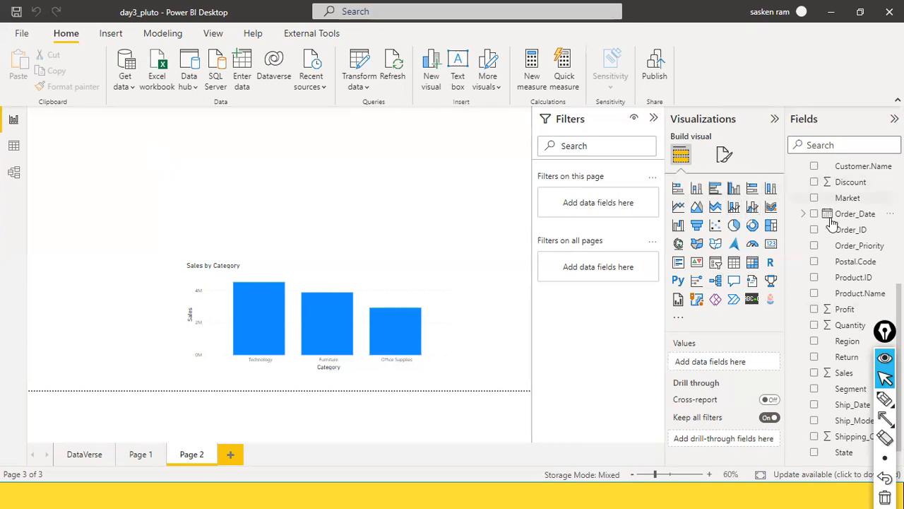
Collapse Week 4 Sales and compare the original SalesFact with the new SalesFact (2) columns
{"action": "scroll", "coordinate": [819, 226], "scroll_direction": "up", "scroll_amount": 5}
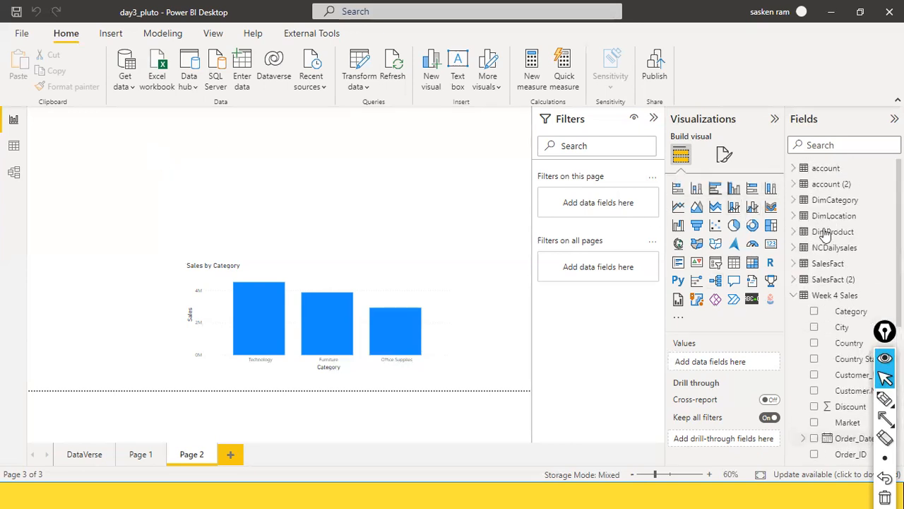
{"action": "left_click", "coordinate": [793, 295]}
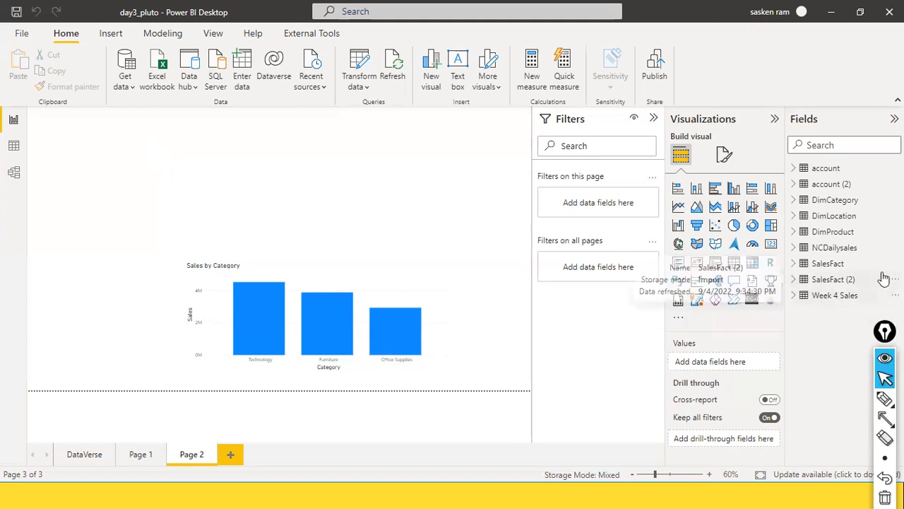
{"action": "left_click", "coordinate": [809, 283]}
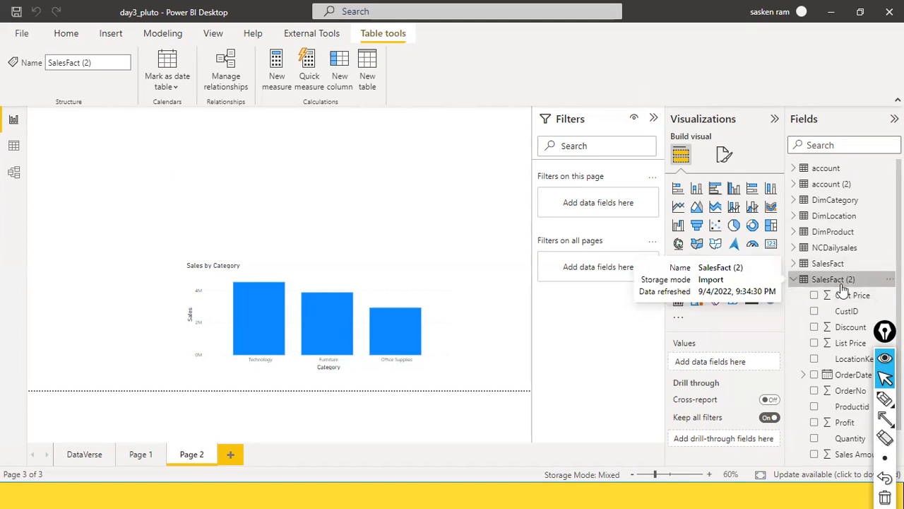
{"action": "left_click", "coordinate": [826, 265]}
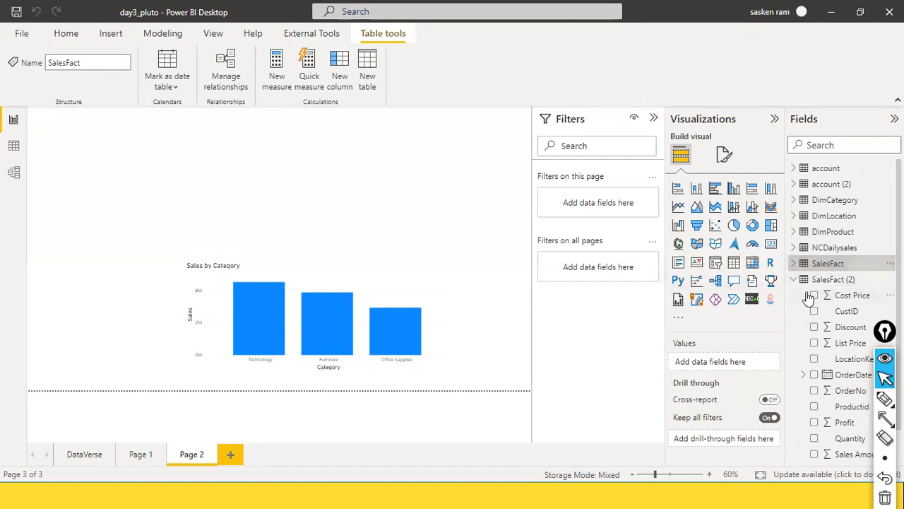
{"action": "left_click", "coordinate": [829, 281]}
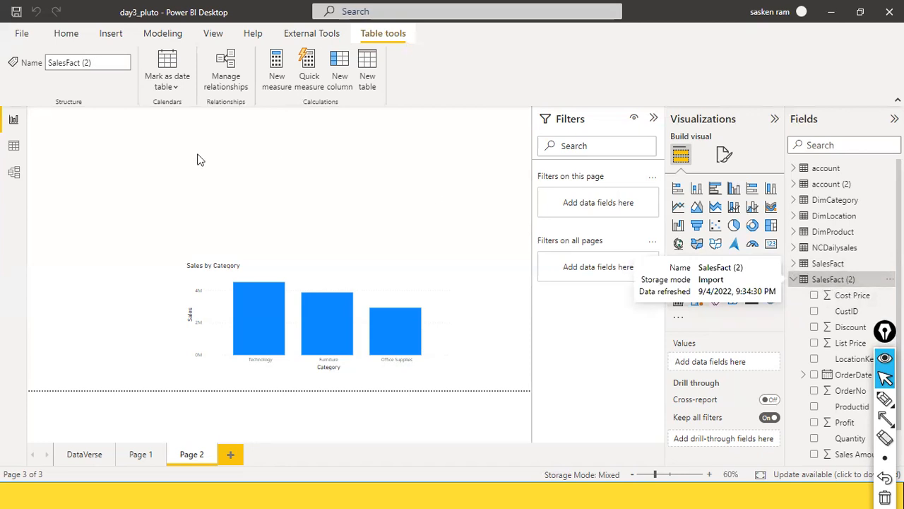
{"action": "scroll", "coordinate": [852, 399], "scroll_direction": "down", "scroll_amount": 1}
{"action": "scroll", "coordinate": [850, 395], "scroll_direction": "up", "scroll_amount": 1}
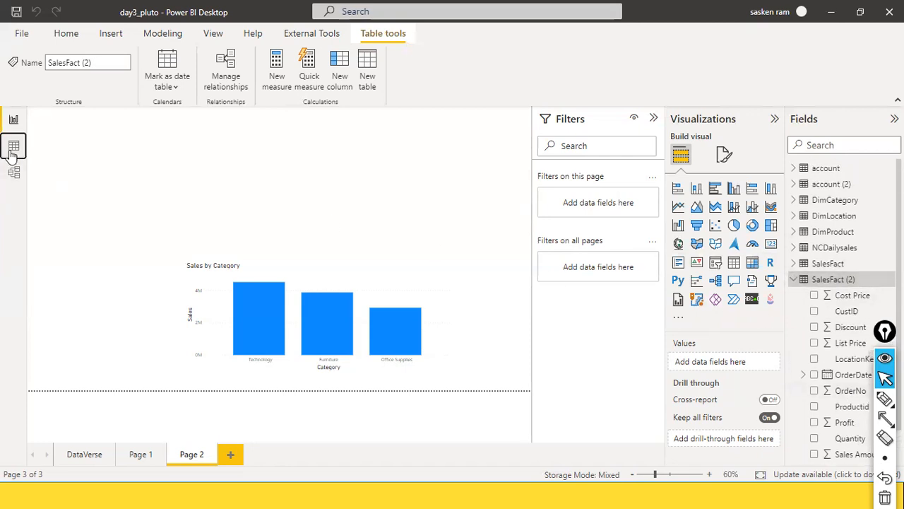
Show the SalesFact (2) table's 92 rows in Data view, with Week 4 Sales collapsed
{"action": "left_click", "coordinate": [14, 146]}
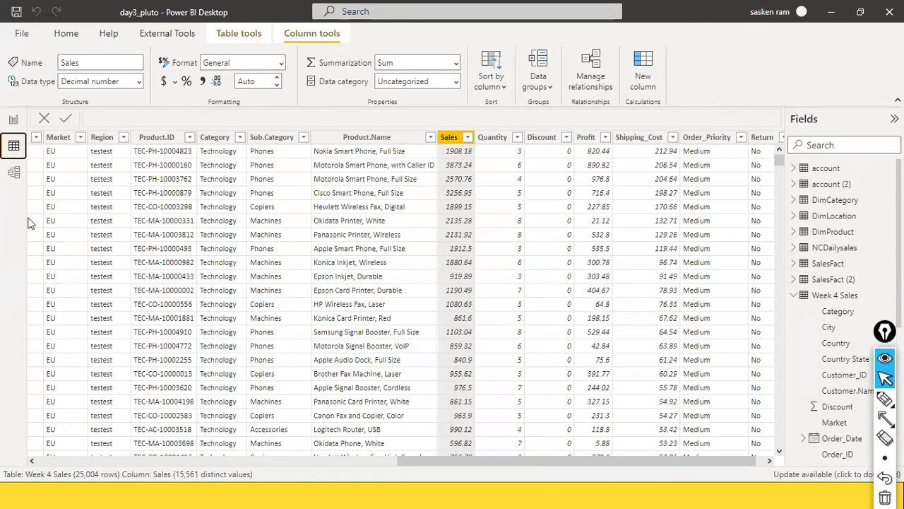
{"action": "left_click", "coordinate": [795, 296]}
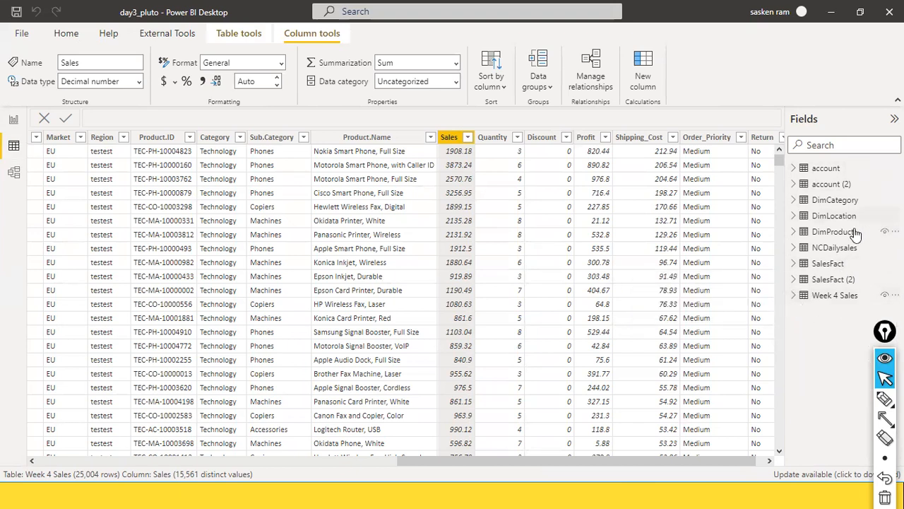
{"action": "left_click", "coordinate": [825, 280]}
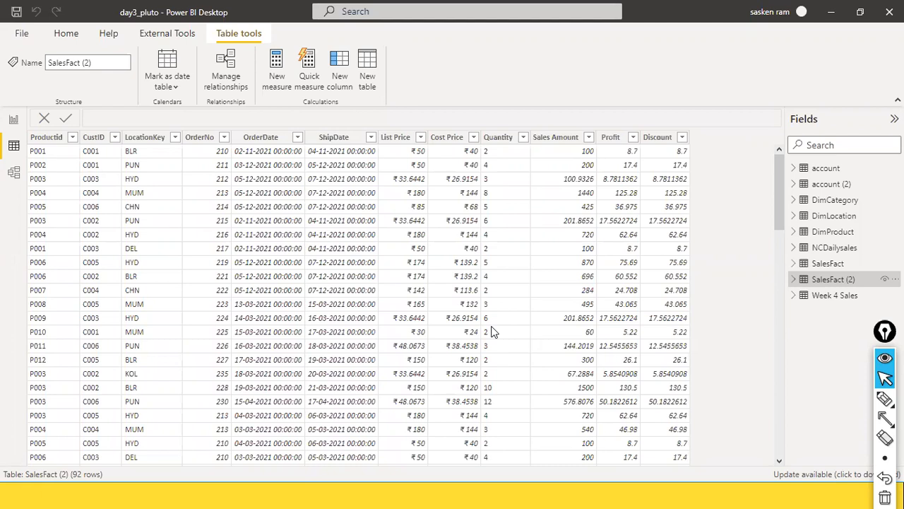
In Model view, rearrange the SalesFact (2), Week 4 Sales, SalesFact and DimLocation cards
{"action": "left_click", "coordinate": [13, 174]}
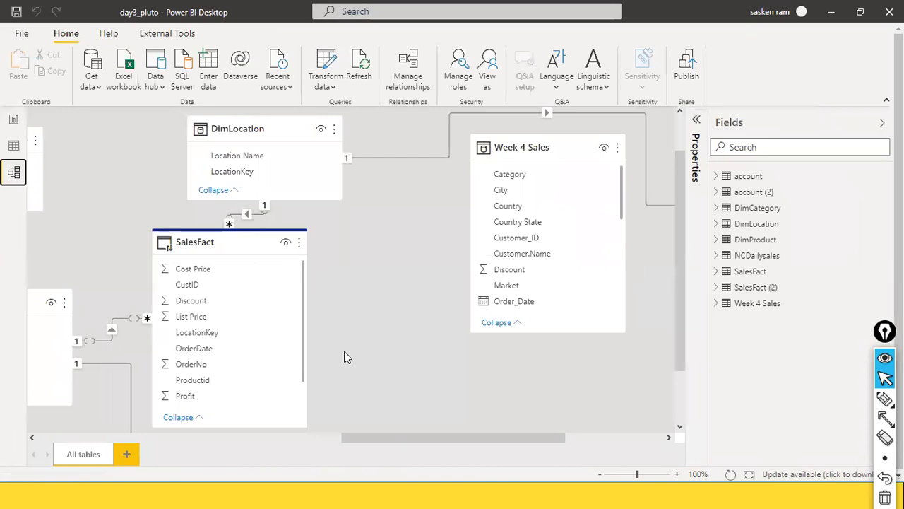
{"action": "left_click_drag", "start_coordinate": [393, 434], "coordinate": [702, 402]}
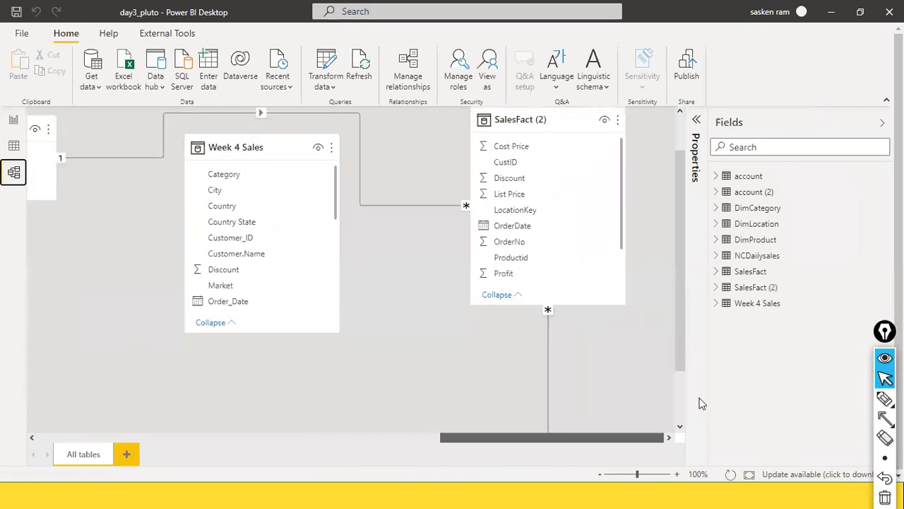
{"action": "left_click_drag", "start_coordinate": [295, 150], "coordinate": [142, 260]}
{"action": "left_click_drag", "start_coordinate": [549, 117], "coordinate": [197, 186]}
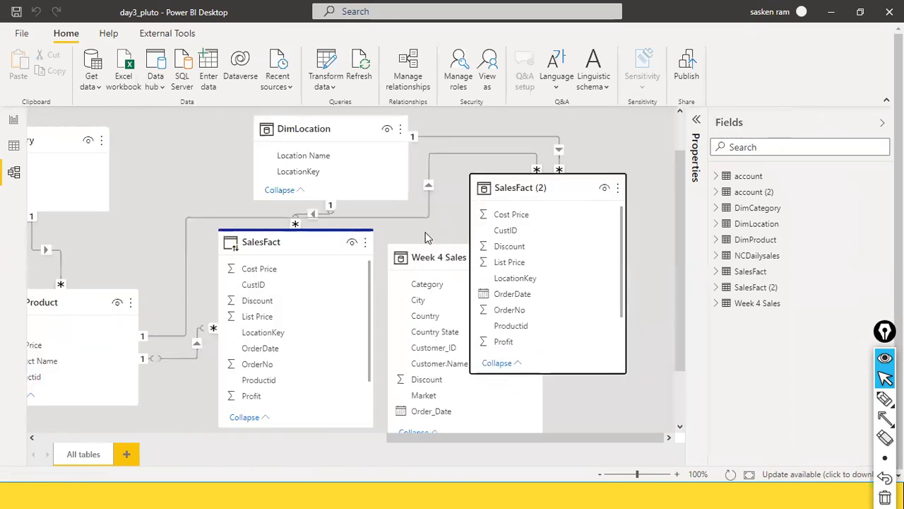
{"action": "left_click_drag", "start_coordinate": [576, 185], "coordinate": [643, 176]}
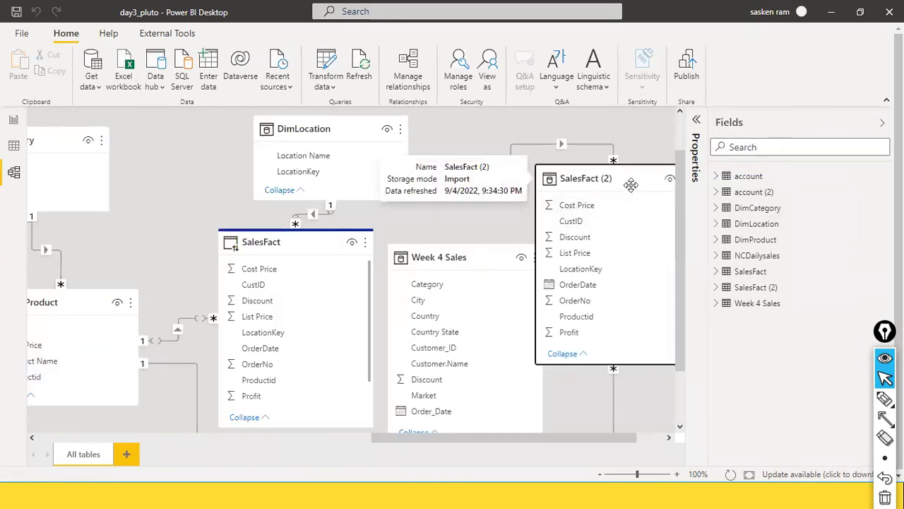
{"action": "left_click_drag", "start_coordinate": [444, 258], "coordinate": [432, 328]}
{"action": "left_click_drag", "start_coordinate": [317, 246], "coordinate": [224, 343]}
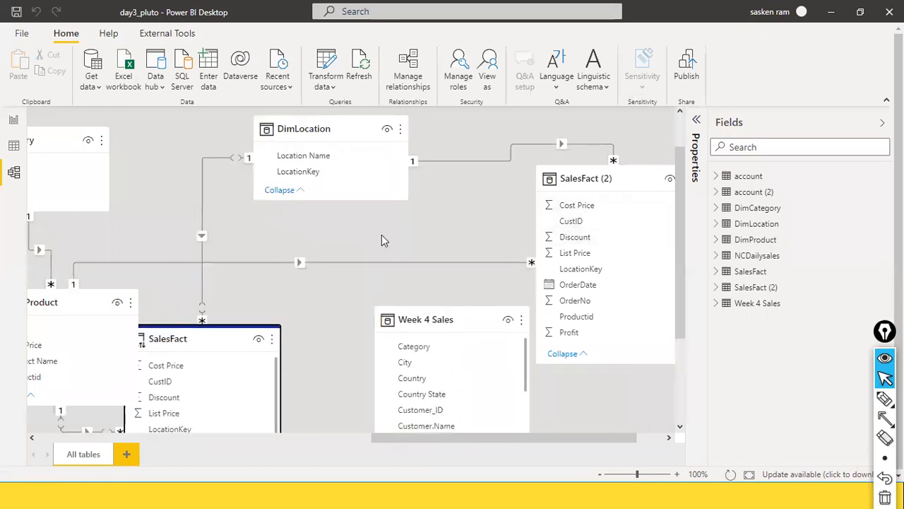
{"action": "left_click_drag", "start_coordinate": [336, 131], "coordinate": [275, 133]}
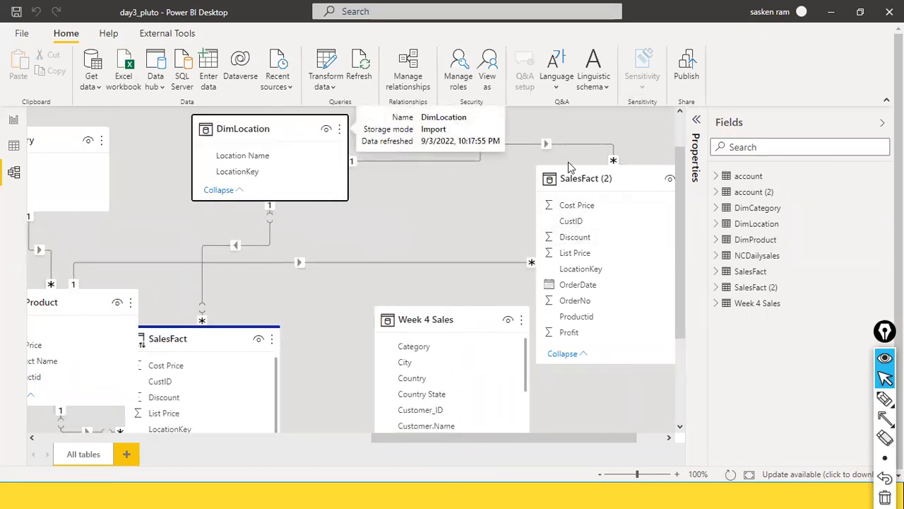
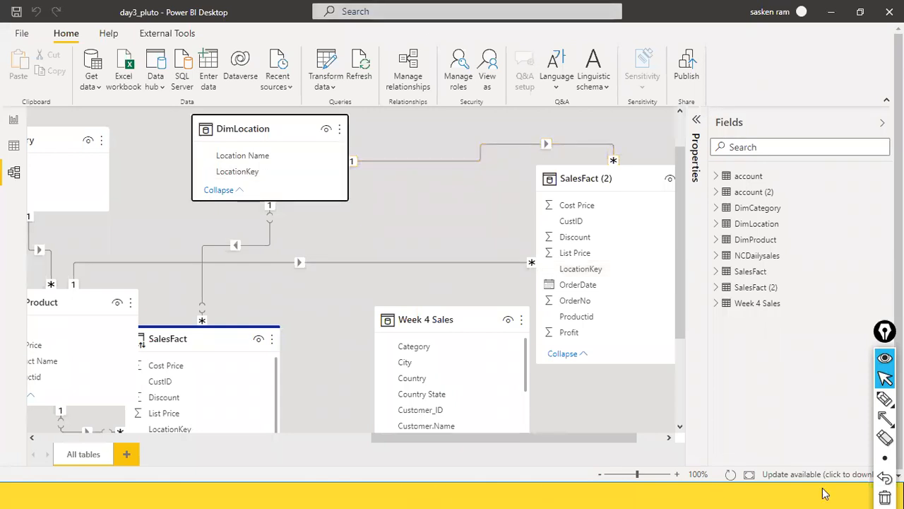
On the report page, move the Sales by Category chart to the left edge
{"action": "left_click", "coordinate": [13, 120]}
{"action": "left_click_drag", "start_coordinate": [379, 280], "coordinate": [126, 277]}
{"action": "left_click", "coordinate": [182, 222]}
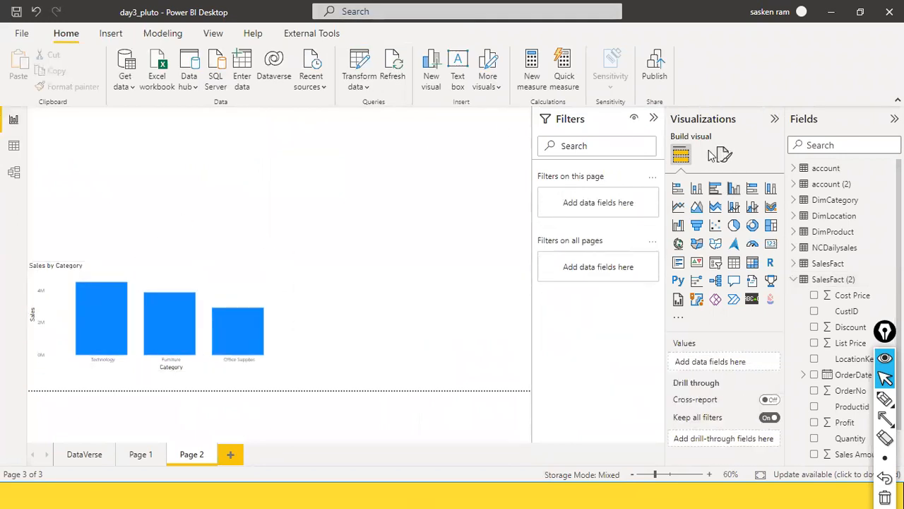
Add an empty donut chart, placed upper right and made slightly taller
{"action": "left_click", "coordinate": [751, 226]}
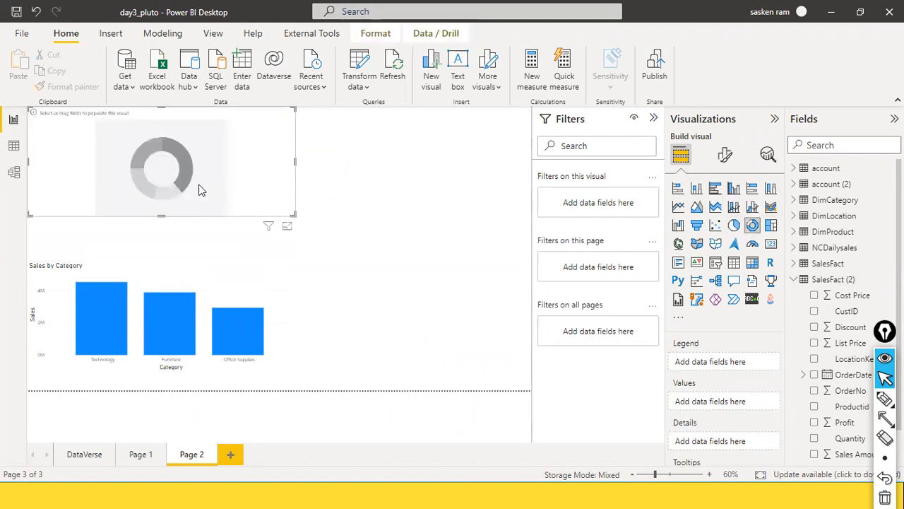
{"action": "left_click_drag", "start_coordinate": [322, 188], "coordinate": [391, 197]}
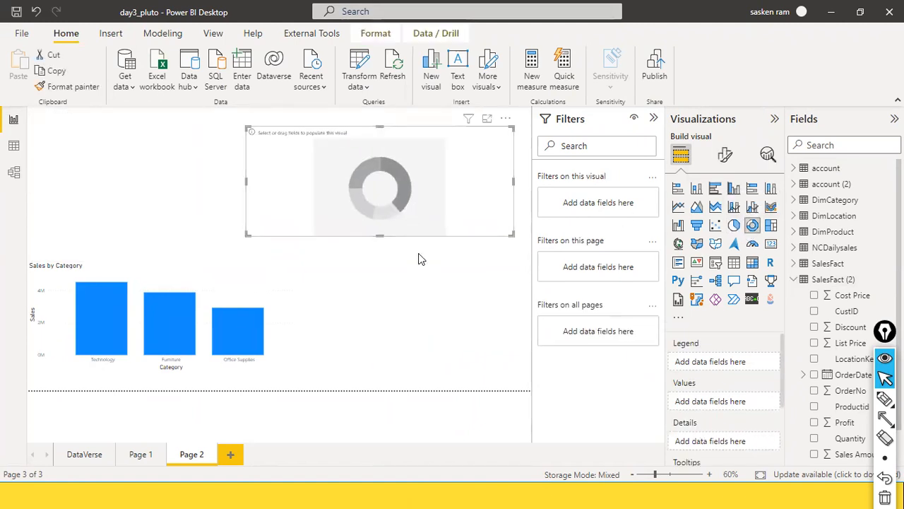
{"action": "left_click_drag", "start_coordinate": [380, 235], "coordinate": [382, 247]}
{"action": "left_click", "coordinate": [401, 257]}
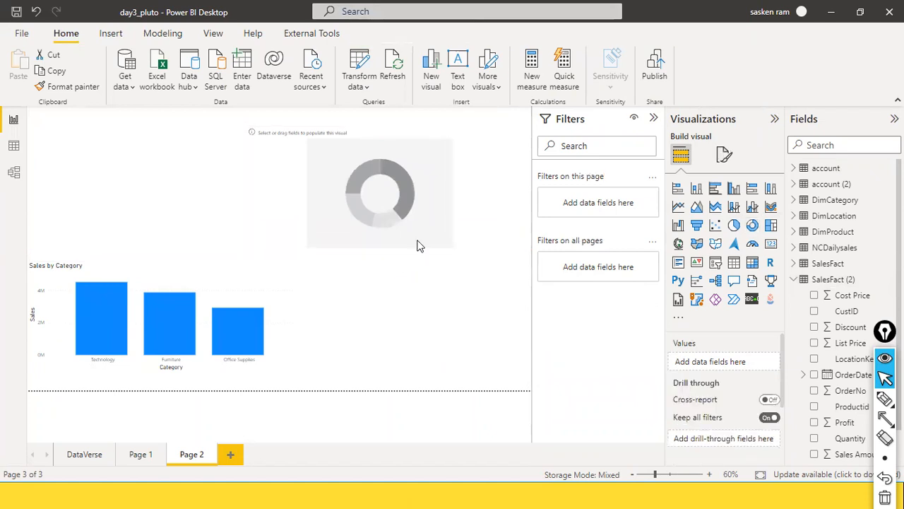
{"action": "left_click", "coordinate": [476, 202]}
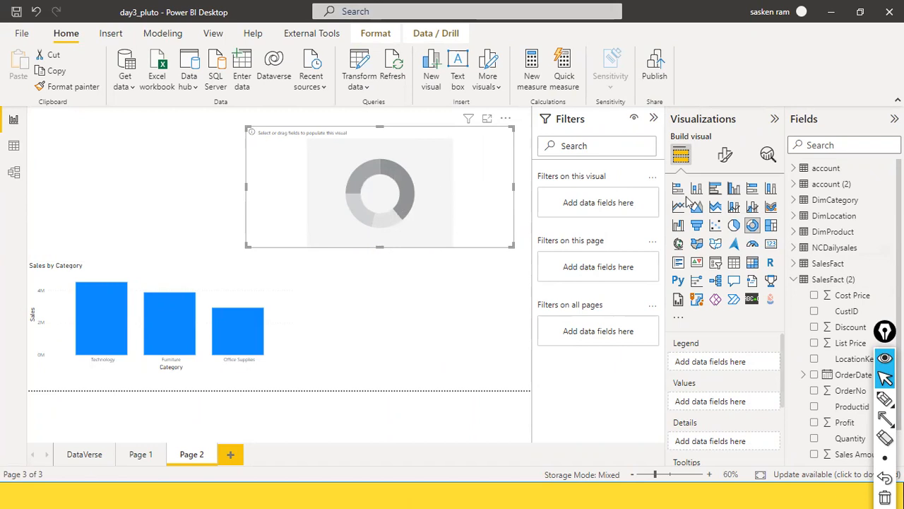
Put SalesFact (2)'s Sales Amount into the donut chart's values
{"action": "scroll", "coordinate": [855, 282], "scroll_direction": "down", "scroll_amount": 1}
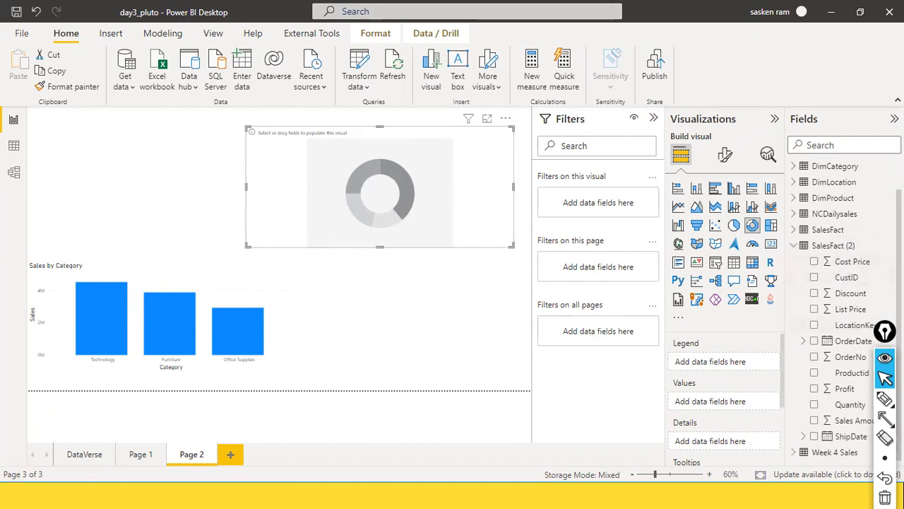
{"action": "left_click_drag", "start_coordinate": [885, 331], "coordinate": [791, 436]}
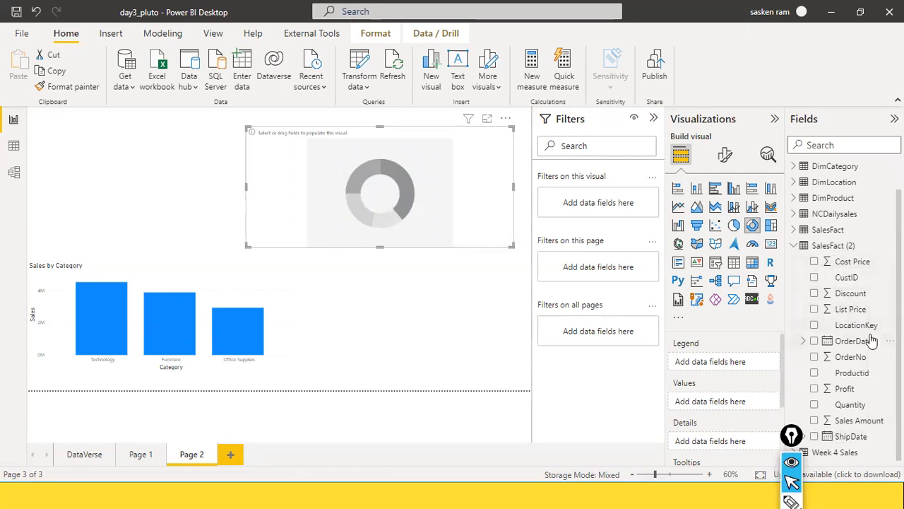
{"action": "scroll", "coordinate": [872, 341], "scroll_direction": "up", "scroll_amount": 1}
{"action": "scroll", "coordinate": [873, 340], "scroll_direction": "down", "scroll_amount": 1}
{"action": "left_click_drag", "start_coordinate": [862, 422], "coordinate": [421, 209]}
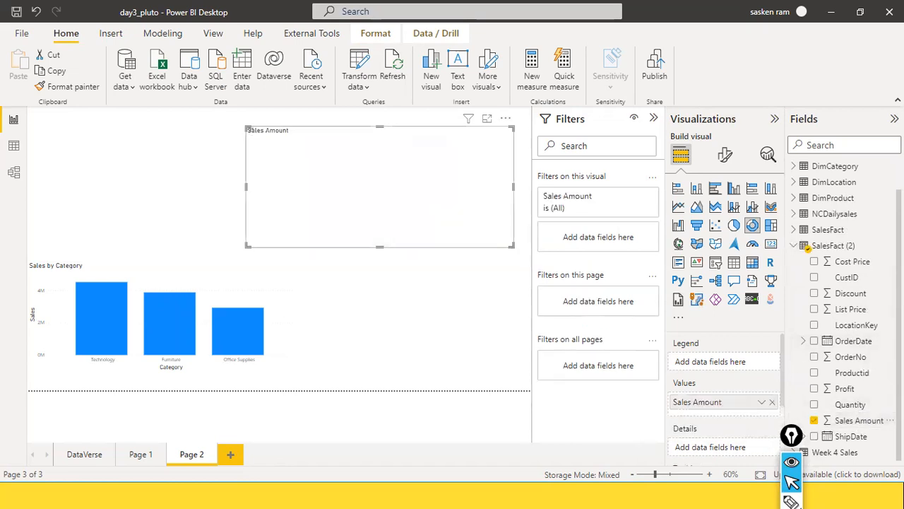
Split the donut chart by Productid and convert it to a treemap
{"action": "left_click", "coordinate": [793, 167]}
{"action": "left_click", "coordinate": [794, 167]}
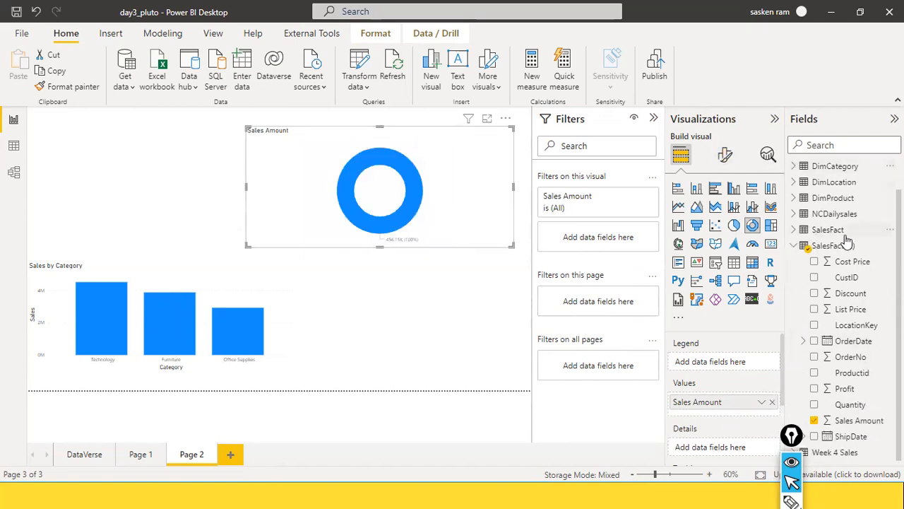
{"action": "left_click_drag", "start_coordinate": [852, 373], "coordinate": [422, 225]}
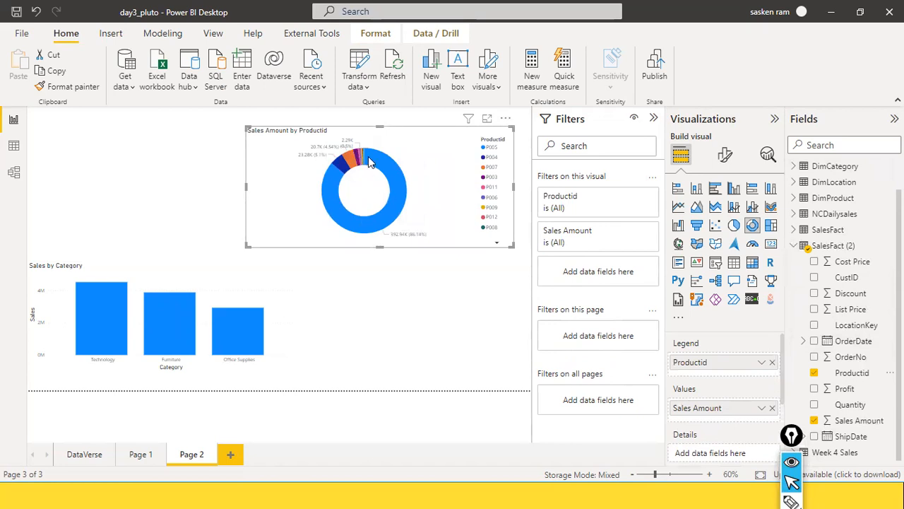
{"action": "left_click", "coordinate": [770, 228]}
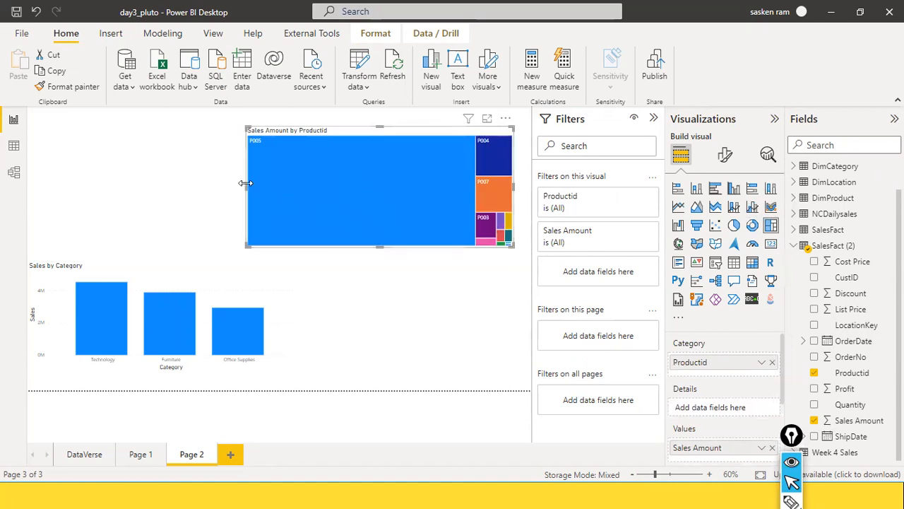
Widen the treemap toward the left and extend it downward
{"action": "left_click_drag", "start_coordinate": [245, 183], "coordinate": [232, 184]}
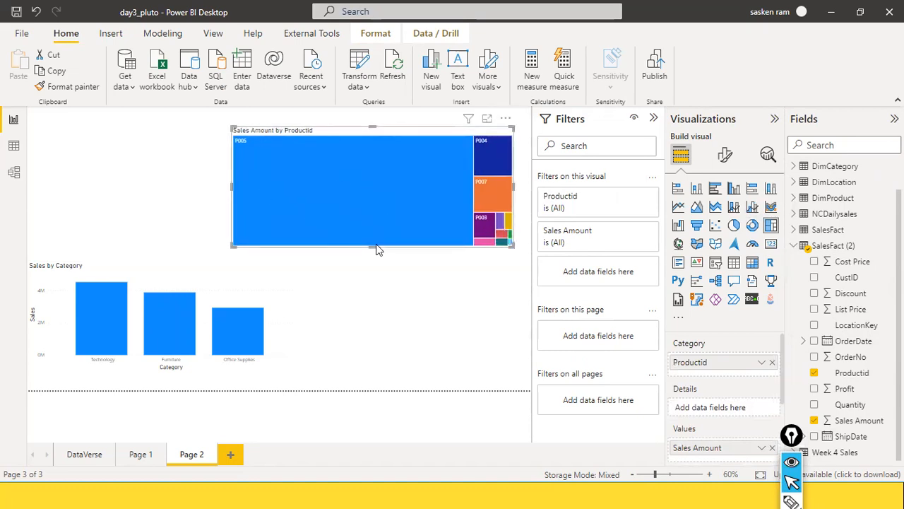
{"action": "left_click_drag", "start_coordinate": [375, 245], "coordinate": [372, 265]}
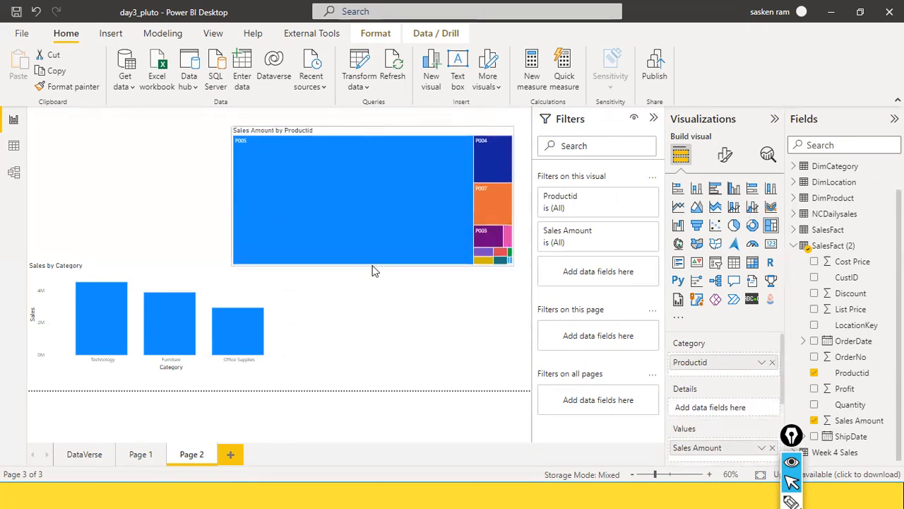
{"action": "left_click", "coordinate": [506, 278]}
{"action": "mouse_move", "coordinate": [510, 264]}
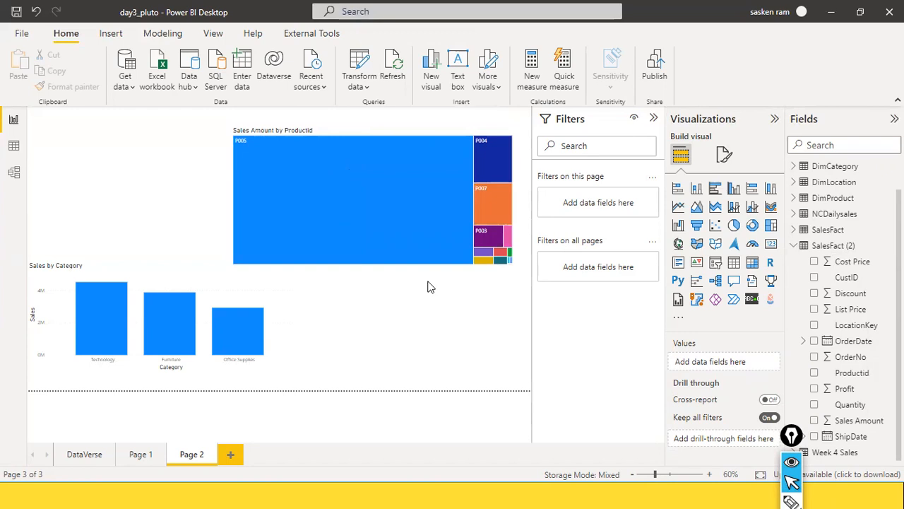
{"action": "left_click", "coordinate": [240, 129]}
Shrink the treemap beside the bar chart and delete the SalesFact table from the model
{"action": "left_click_drag", "start_coordinate": [234, 126], "coordinate": [322, 312]}
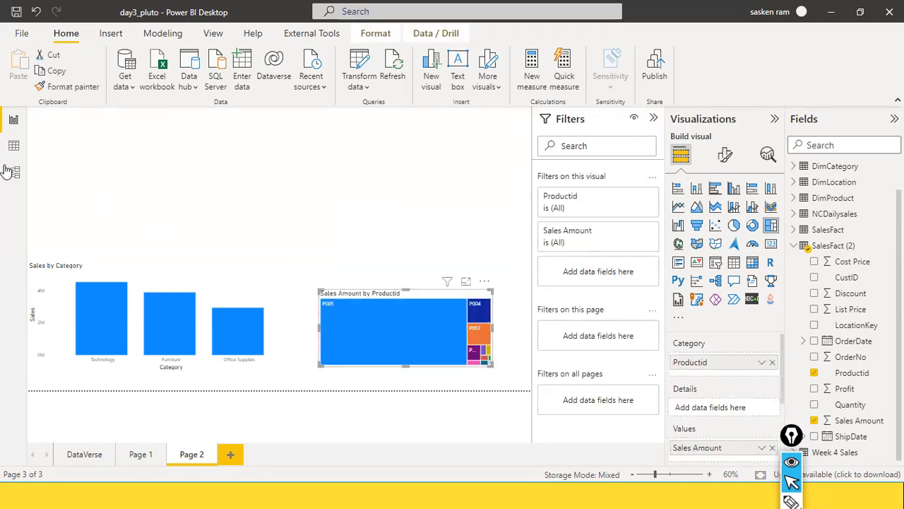
{"action": "left_click", "coordinate": [794, 245]}
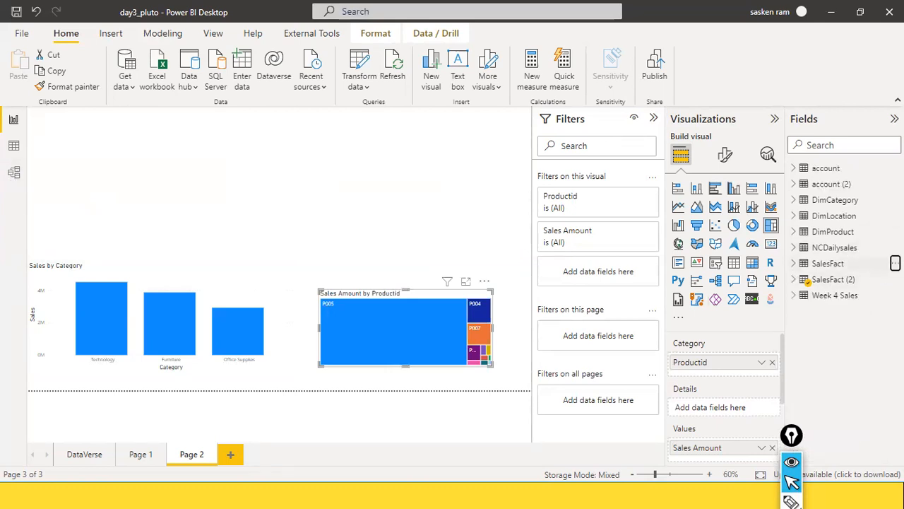
{"action": "left_click", "coordinate": [895, 262]}
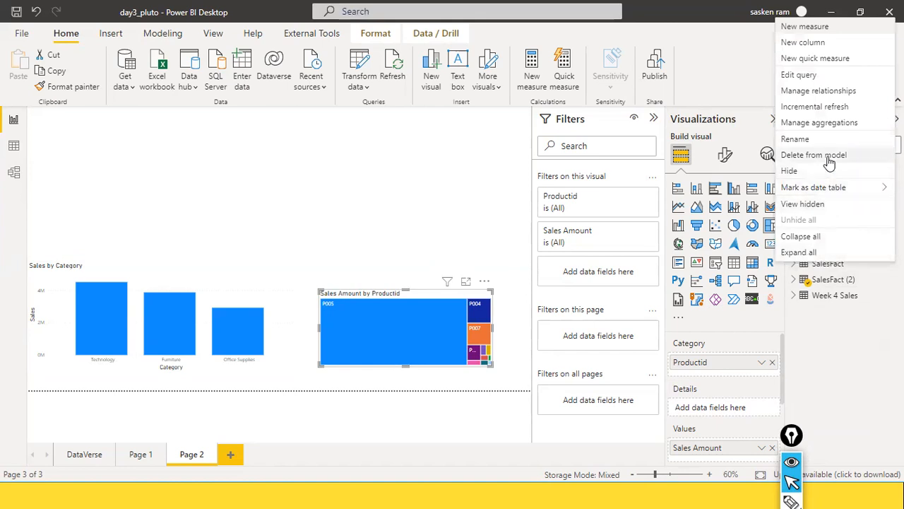
{"action": "key", "text": "Escape"}
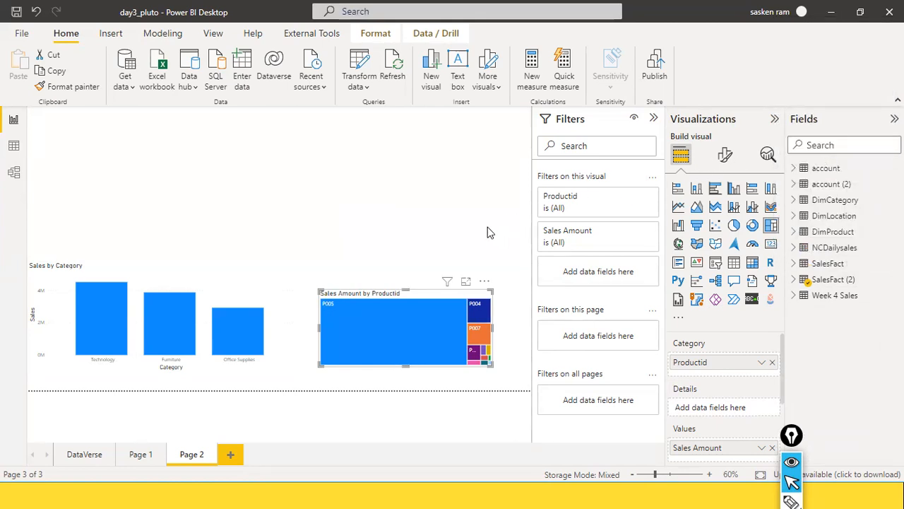
{"action": "left_click", "coordinate": [526, 273]}
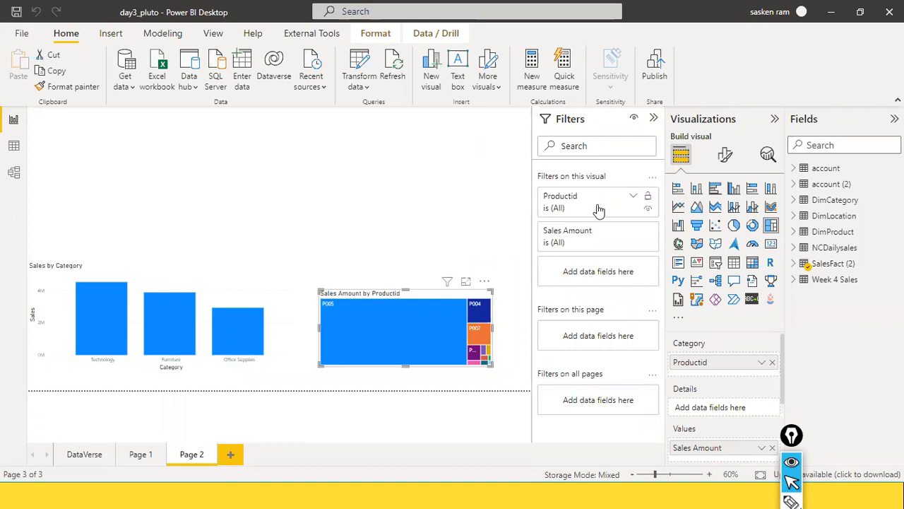
{"action": "left_click", "coordinate": [482, 207]}
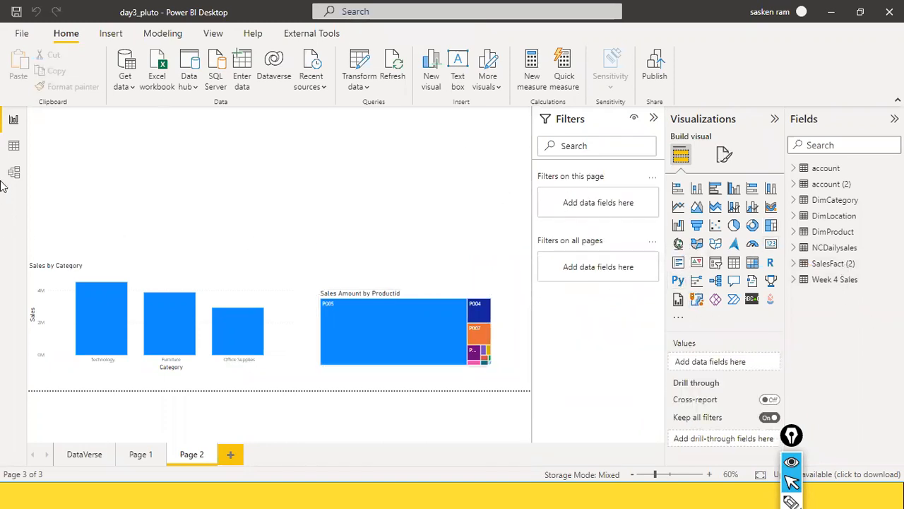
{"action": "left_click", "coordinate": [215, 79]}
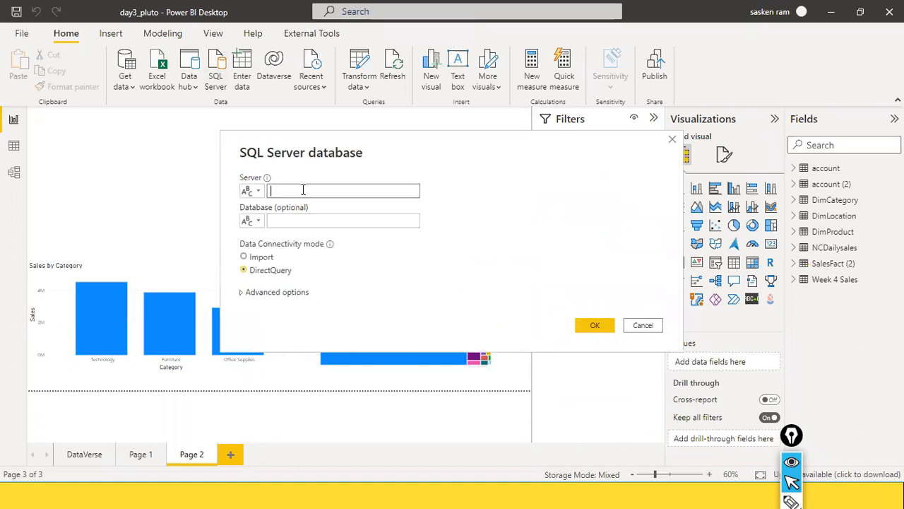
Connect to the Retail Mart SQL Server database via DirectQuery and load SalesFact
{"action": "type", "text": "DESKTOP-8KBBDN3\\SQLEXPRESS"}
{"action": "left_click", "coordinate": [308, 222]}
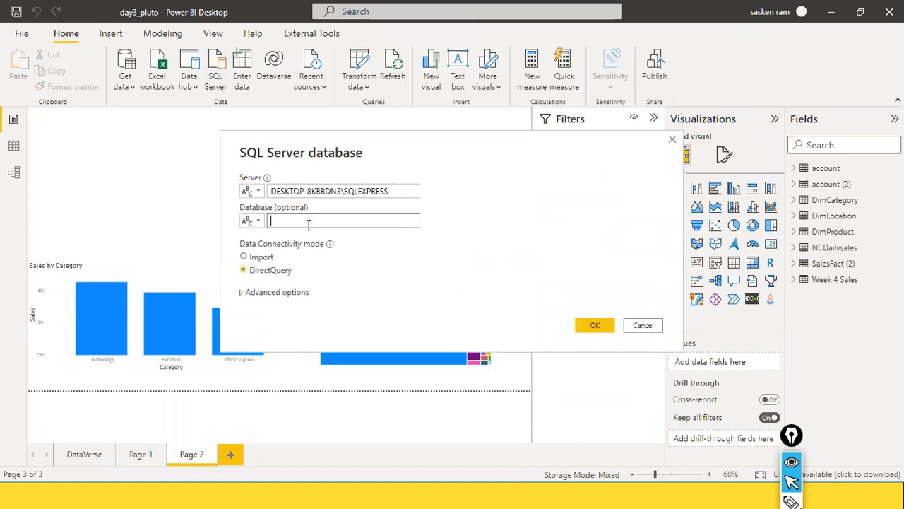
{"action": "type", "text": "Retail Mart"}
{"action": "left_click", "coordinate": [595, 325]}
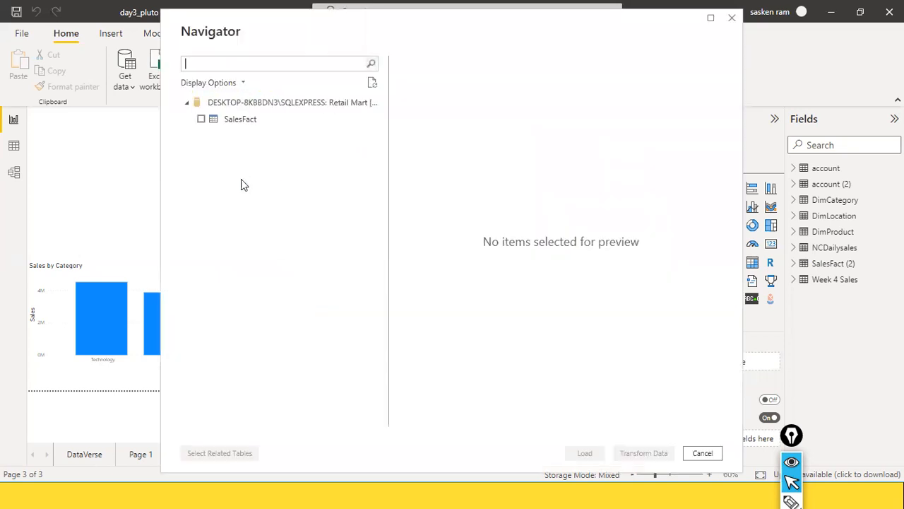
{"action": "left_click", "coordinate": [201, 119]}
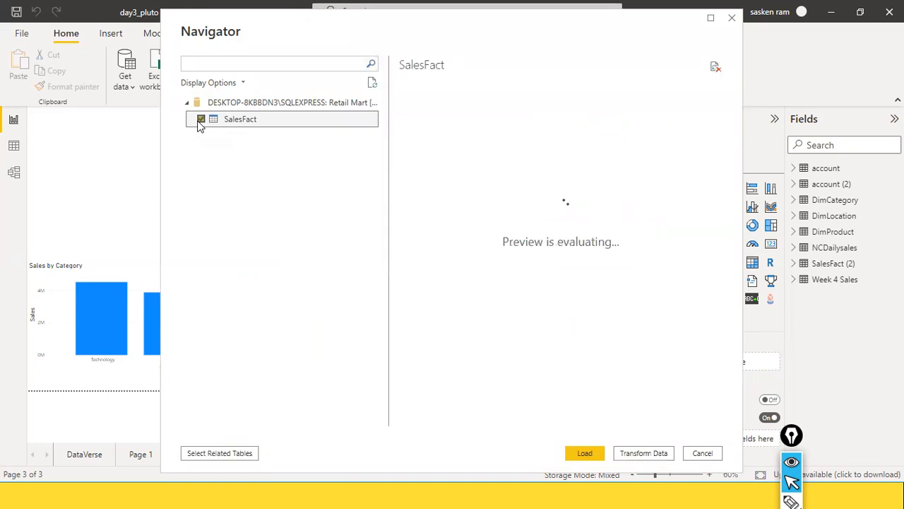
{"action": "left_click", "coordinate": [583, 453]}
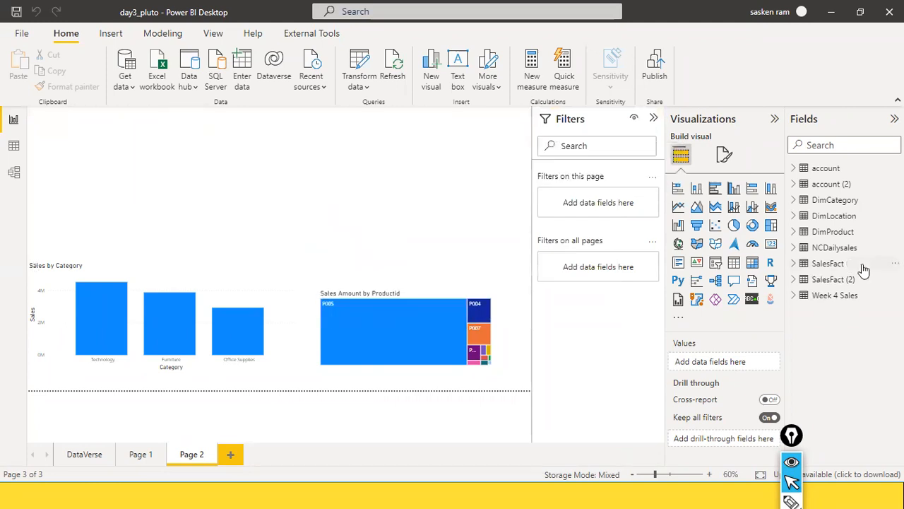
Check the new SalesFact table's storage mode and settings in the Fields pane
{"action": "mouse_move", "coordinate": [863, 269]}
{"action": "left_click", "coordinate": [823, 264]}
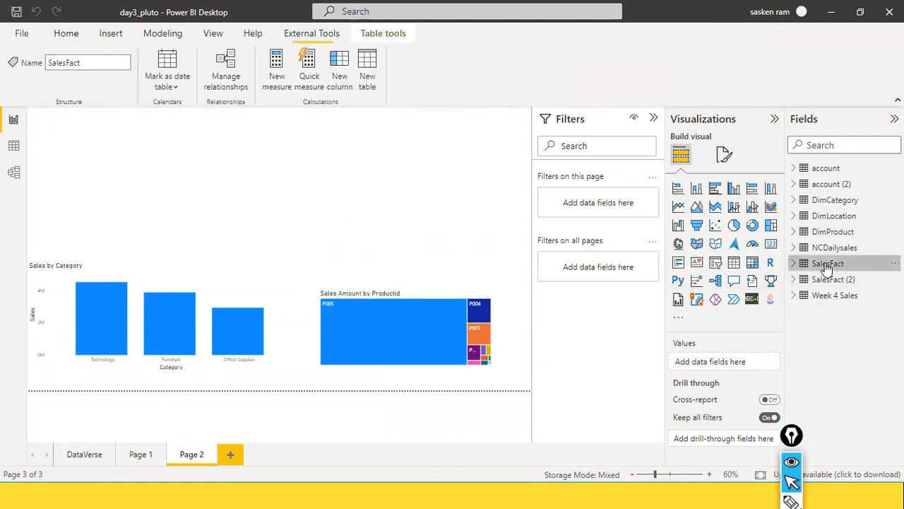
{"action": "left_click", "coordinate": [13, 172]}
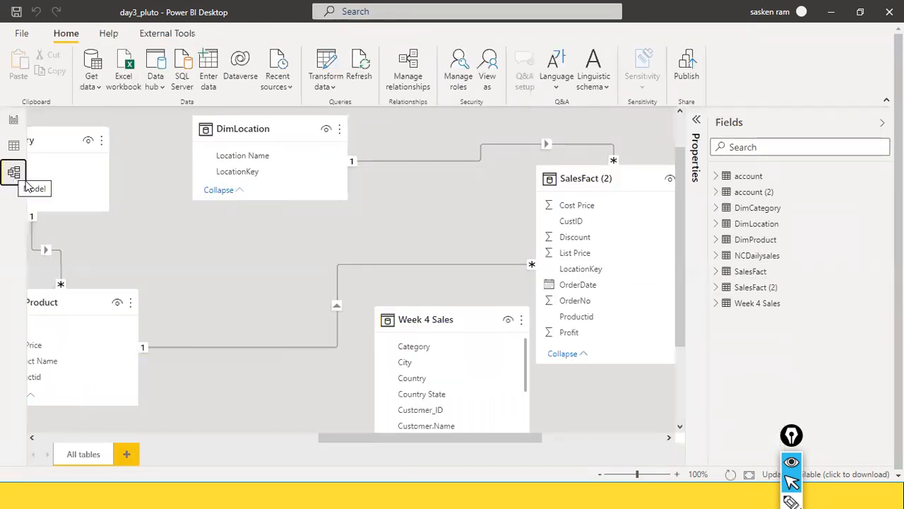
Rearrange the model diagram with the SalesFact card centred and inspect its details
{"action": "left_click_drag", "start_coordinate": [423, 436], "coordinate": [551, 434]}
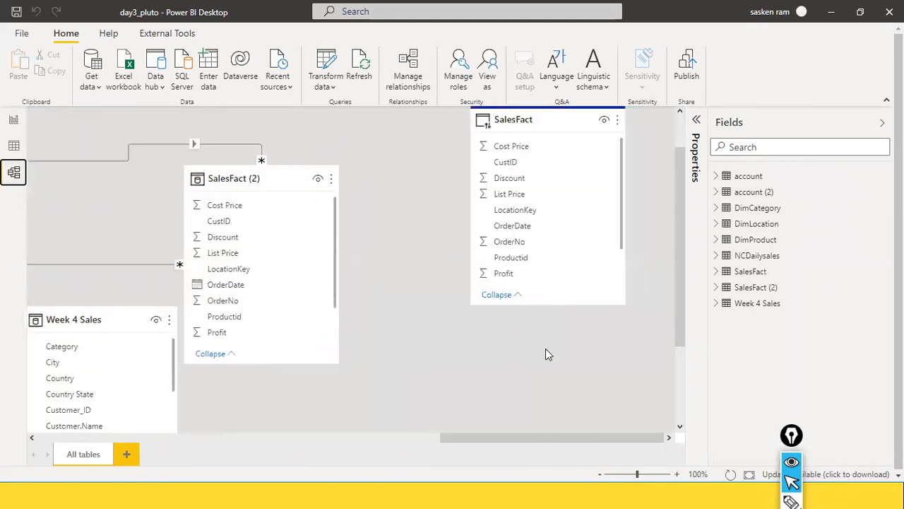
{"action": "left_click_drag", "start_coordinate": [552, 124], "coordinate": [357, 219]}
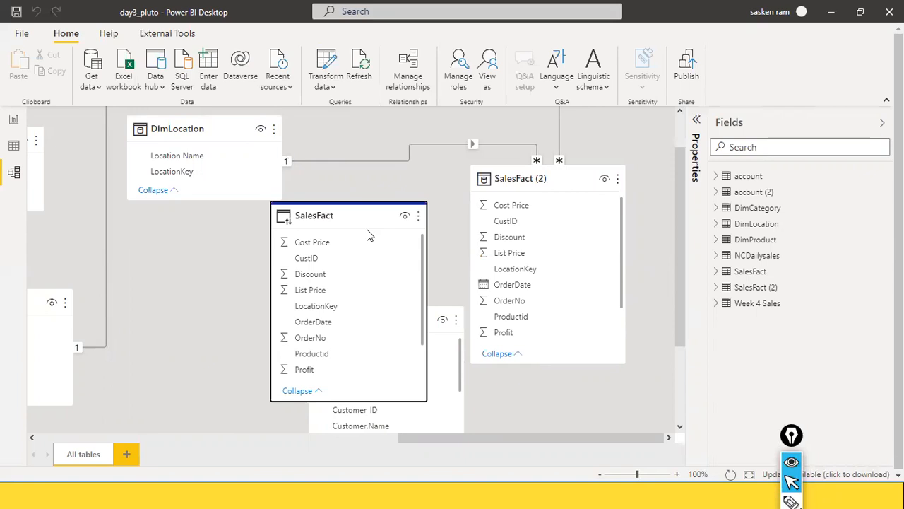
{"action": "mouse_move", "coordinate": [301, 204]}
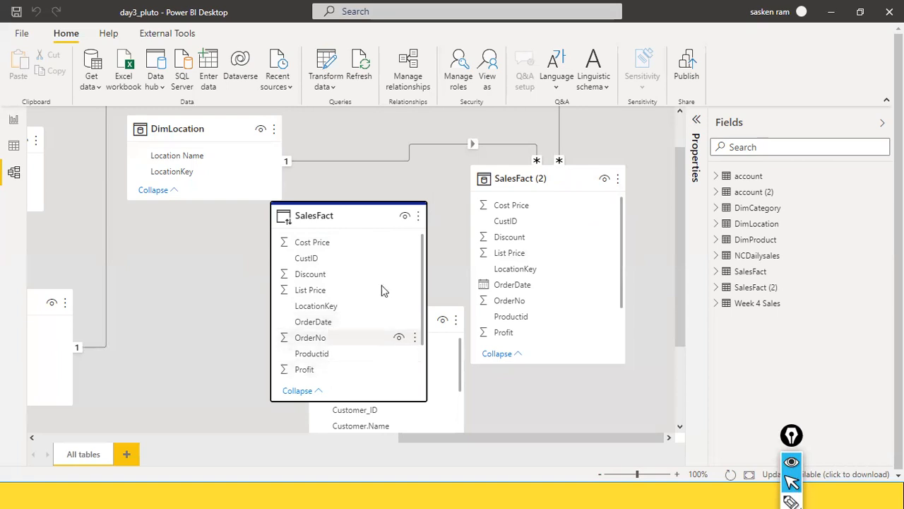
{"action": "left_click", "coordinate": [11, 150]}
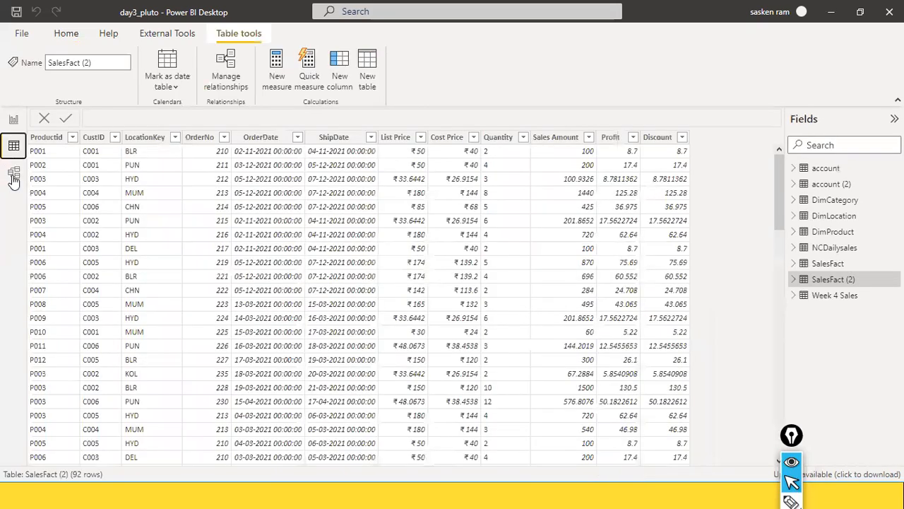
View SalesFact's DirectQuery notice in Data view, then return to Page 2
{"action": "left_click", "coordinate": [830, 263]}
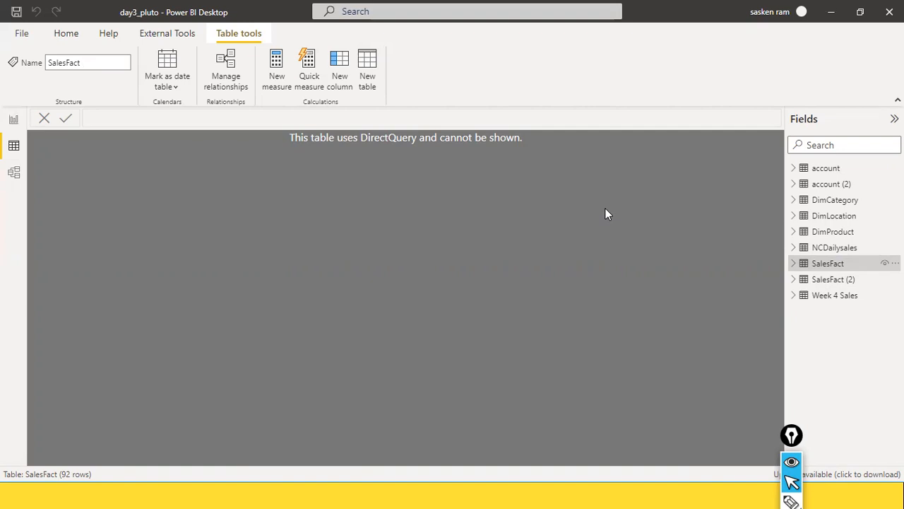
{"action": "left_click", "coordinate": [13, 120]}
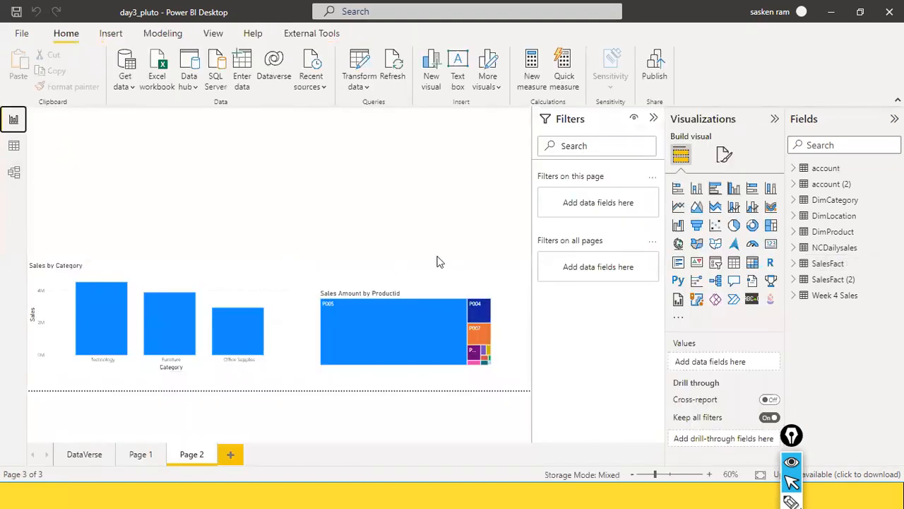
{"action": "left_click", "coordinate": [428, 302]}
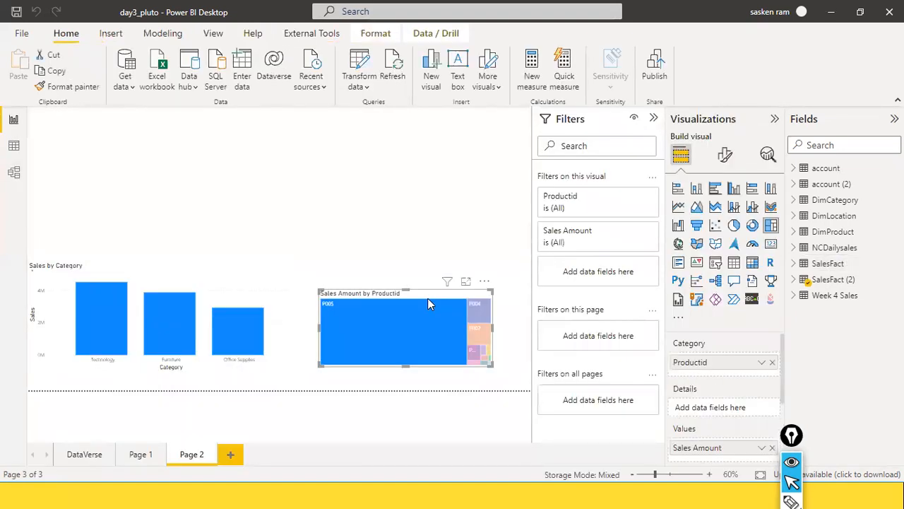
Remove the SalesFact (2) Productid and Sales Amount fields from the treemap
{"action": "left_click", "coordinate": [802, 281]}
{"action": "scroll", "coordinate": [764, 340], "scroll_direction": "down", "scroll_amount": 1}
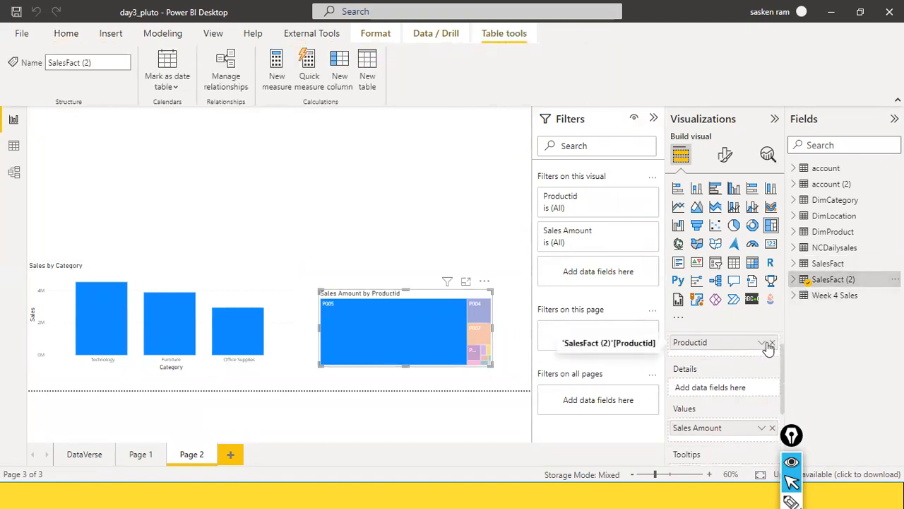
{"action": "left_click", "coordinate": [771, 343]}
{"action": "left_click", "coordinate": [772, 422]}
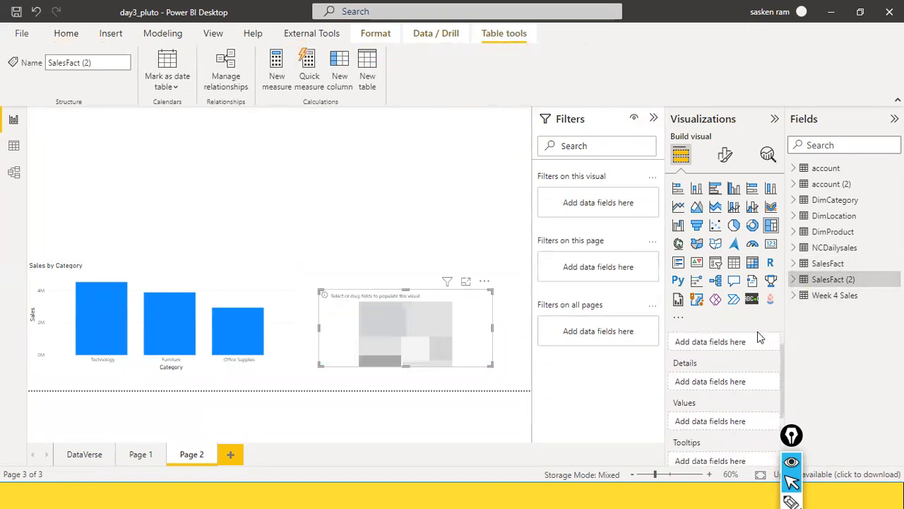
Rebuild the treemap with SalesFact's Sales Amount by Productid and widen it slightly
{"action": "left_click", "coordinate": [794, 263]}
{"action": "scroll", "coordinate": [854, 284], "scroll_direction": "down", "scroll_amount": 2}
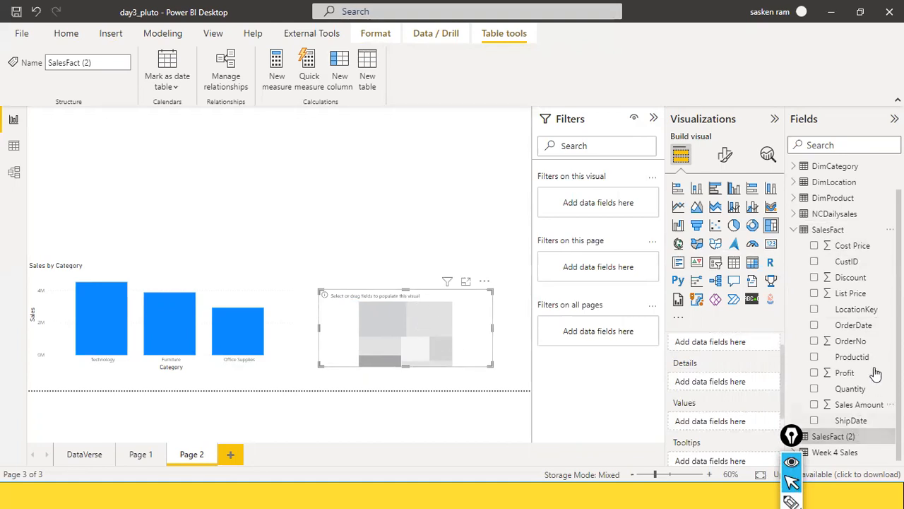
{"action": "left_click_drag", "start_coordinate": [859, 404], "coordinate": [429, 351]}
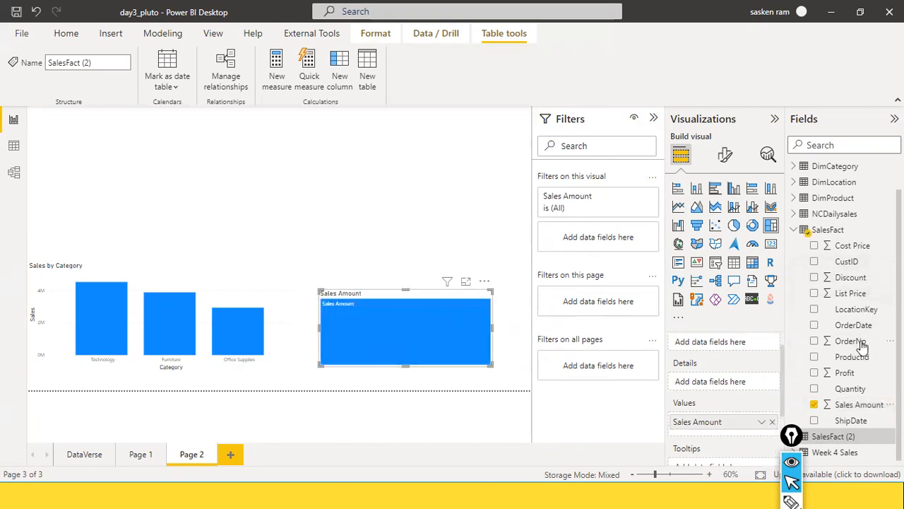
{"action": "left_click_drag", "start_coordinate": [862, 358], "coordinate": [445, 319]}
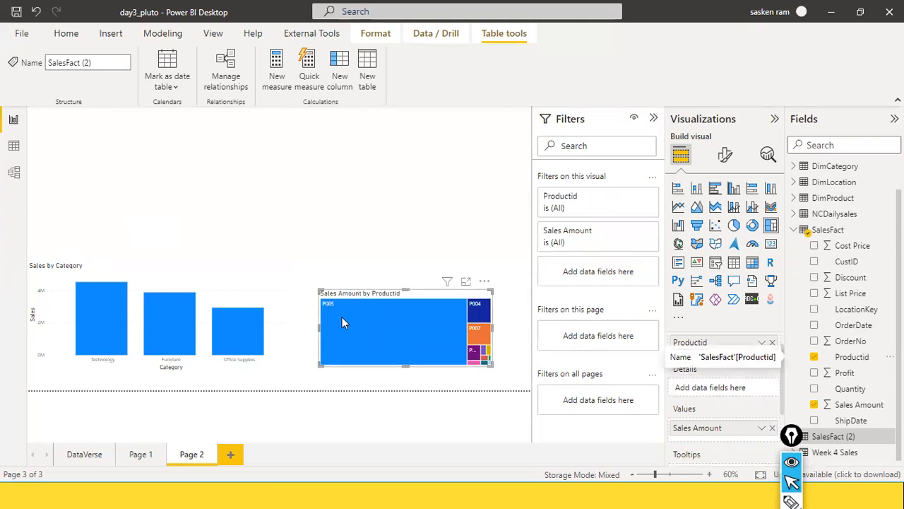
{"action": "mouse_move", "coordinate": [485, 346]}
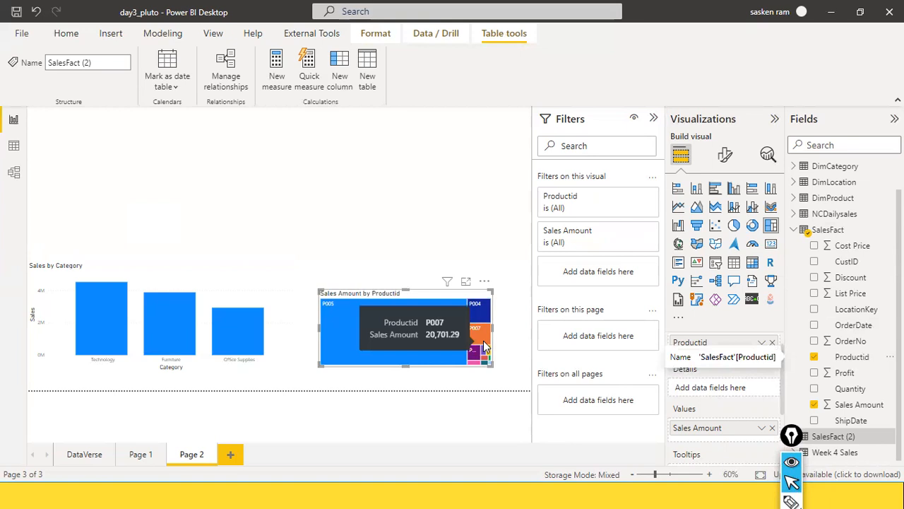
{"action": "left_click_drag", "start_coordinate": [494, 329], "coordinate": [525, 327]}
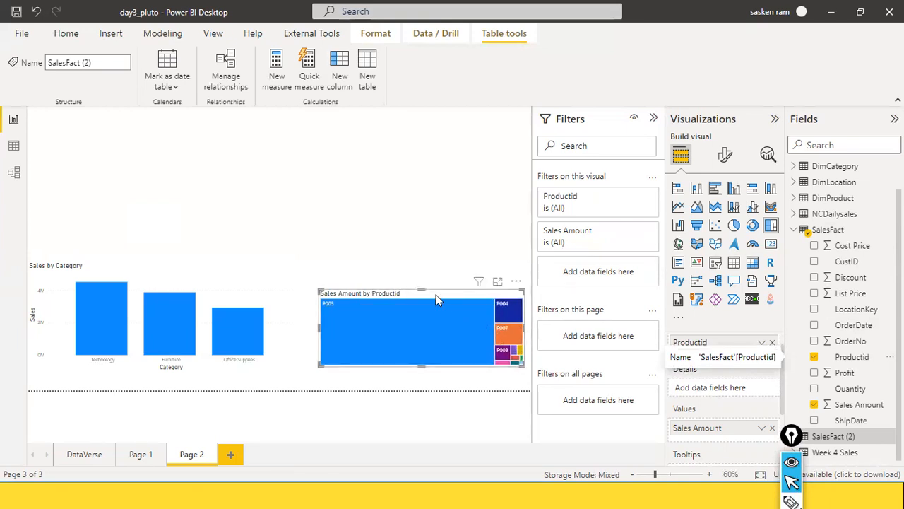
Review the treemap's data as a table, then position it level with the bar chart
{"action": "left_click_drag", "start_coordinate": [376, 295], "coordinate": [362, 262]}
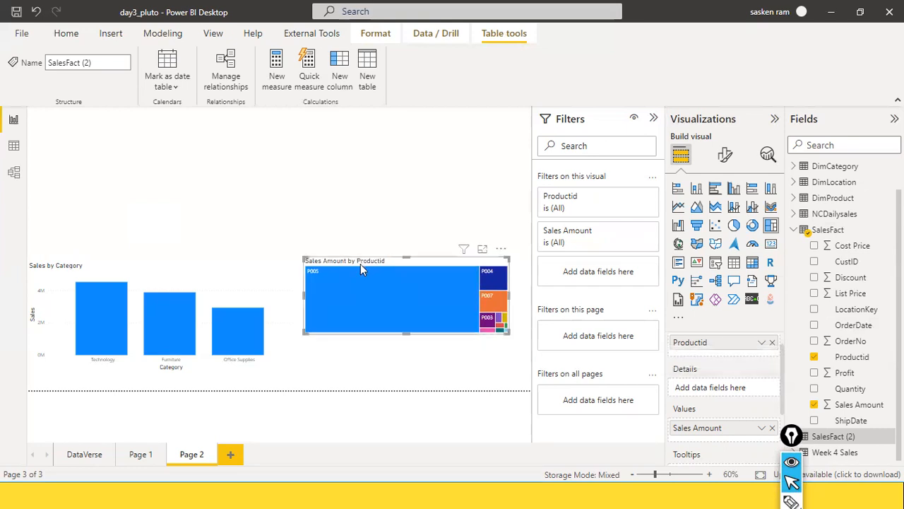
{"action": "left_click", "coordinate": [502, 253]}
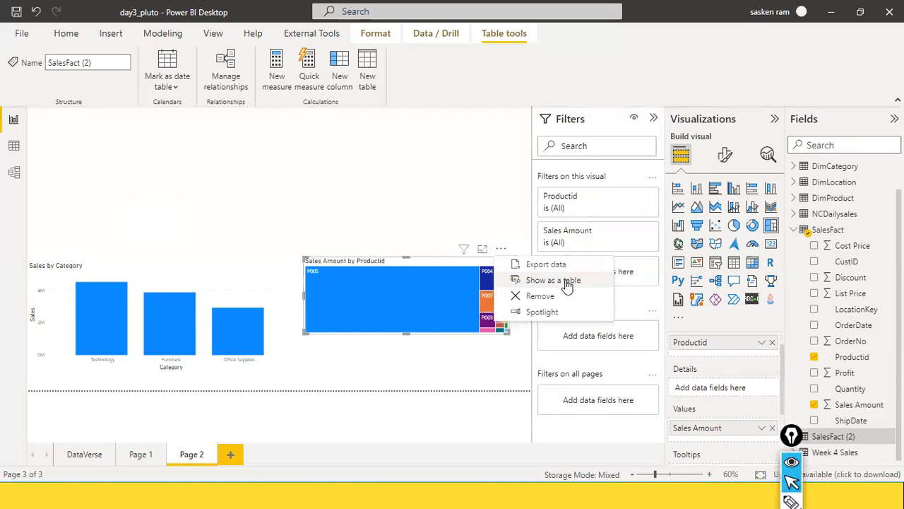
{"action": "left_click", "coordinate": [565, 281]}
{"action": "scroll", "coordinate": [153, 345], "scroll_direction": "down", "scroll_amount": 2}
{"action": "scroll", "coordinate": [153, 346], "scroll_direction": "up", "scroll_amount": 2}
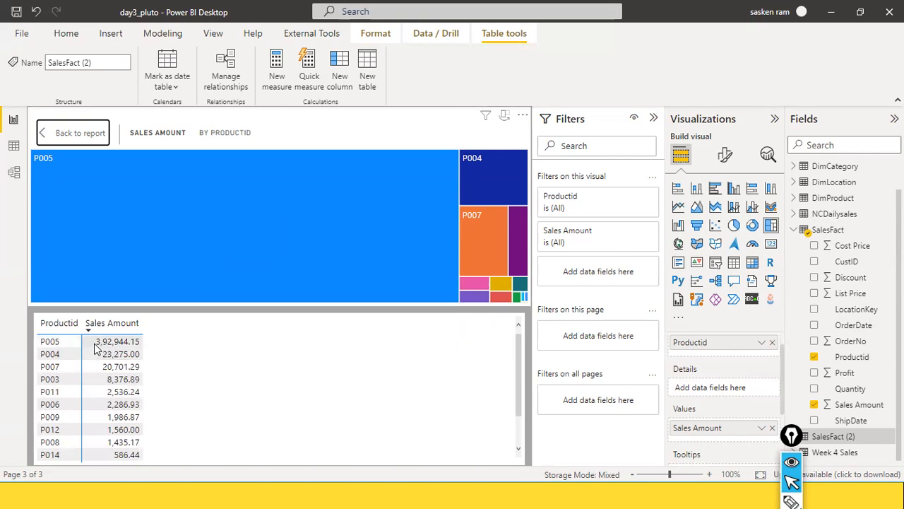
{"action": "scroll", "coordinate": [309, 343], "scroll_direction": "down", "scroll_amount": 2}
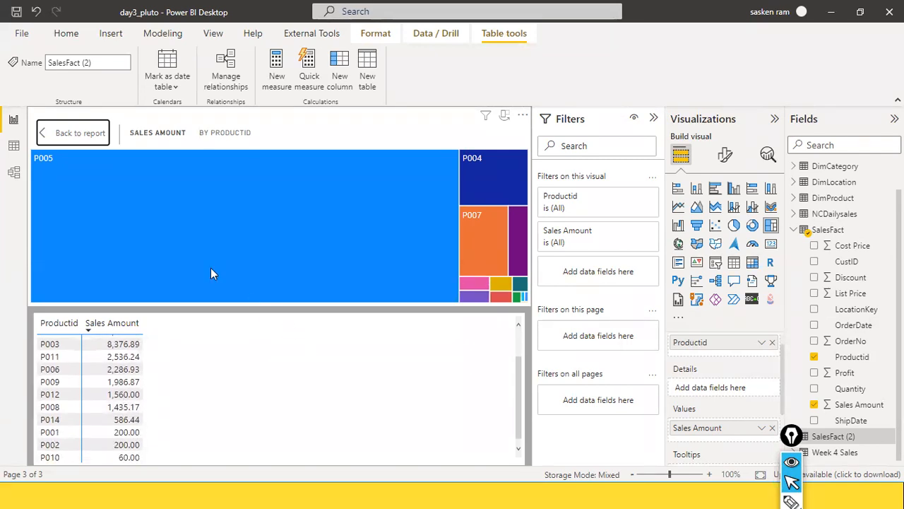
{"action": "left_click", "coordinate": [78, 134]}
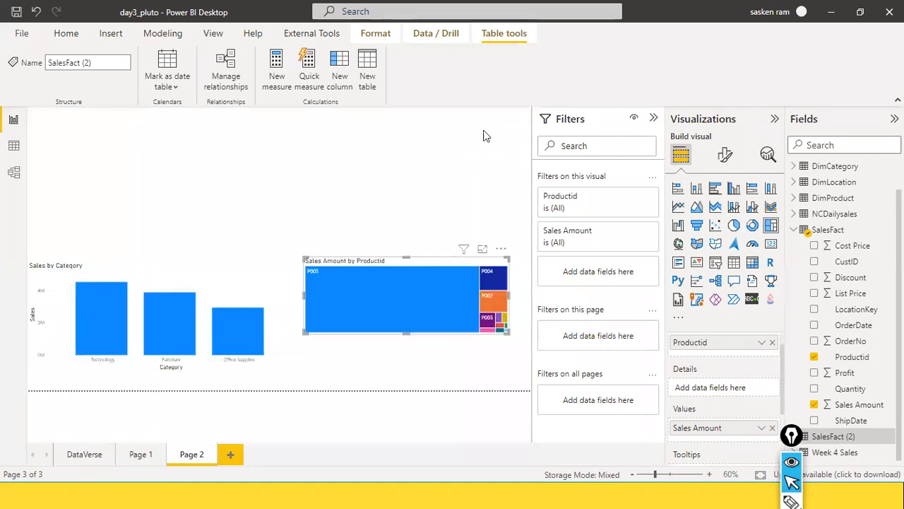
{"action": "left_click_drag", "start_coordinate": [418, 259], "coordinate": [418, 287]}
{"action": "left_click", "coordinate": [368, 242]}
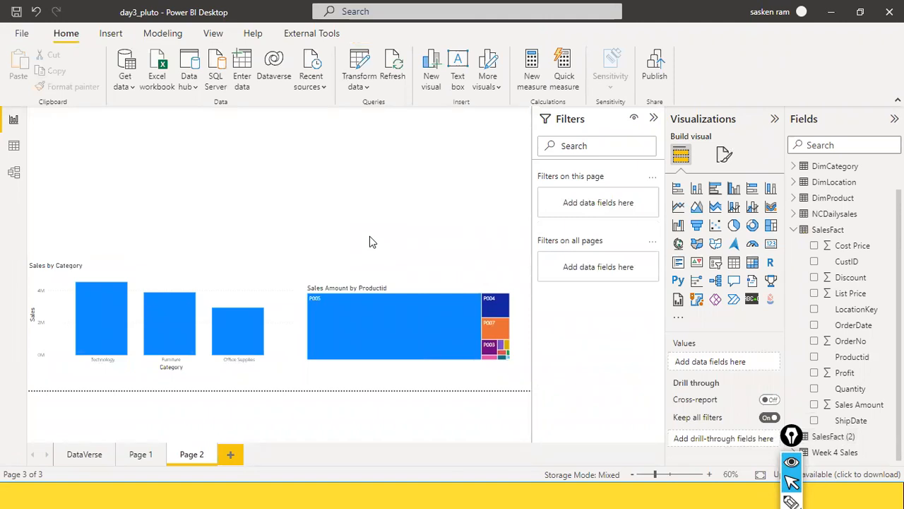
{"action": "left_click", "coordinate": [125, 86]}
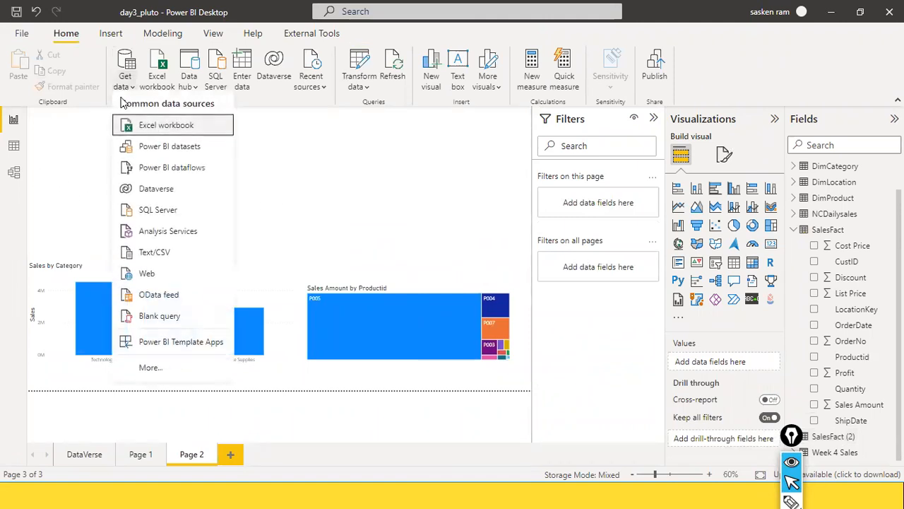
{"action": "left_click", "coordinate": [452, 155]}
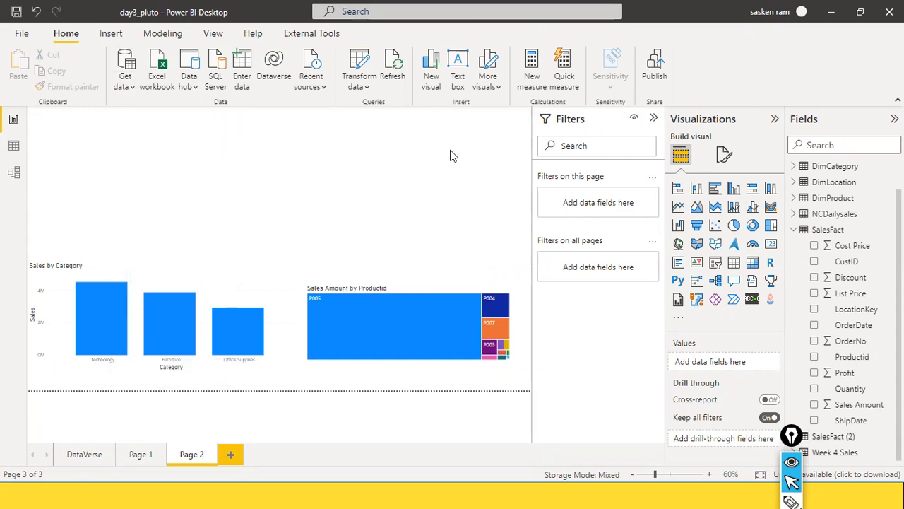